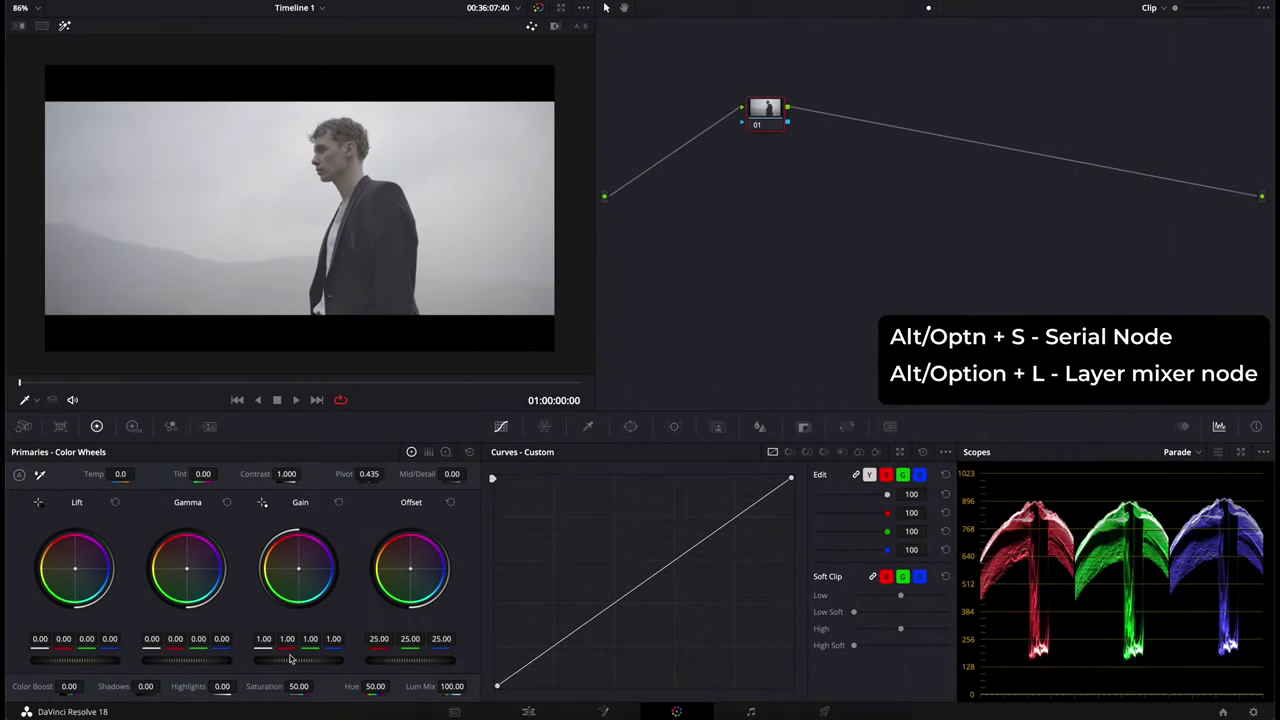
Step: Build a chain of five serial nodes, starting from the existing first node, and move the chain toward the graph's middle
key(alt+s)
drag(724, 84, 850, 140)
drag(829, 113, 783, 202)
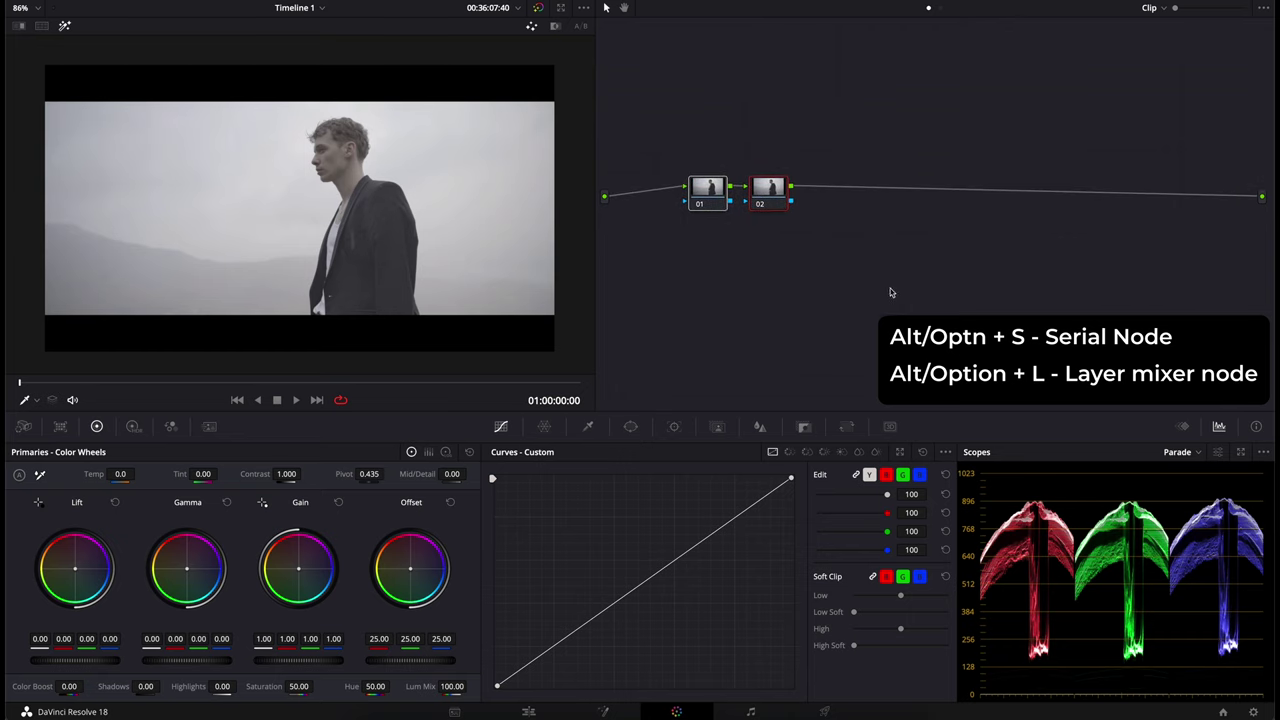
key(alt+s)
key(alt+s)
key(alt+s)
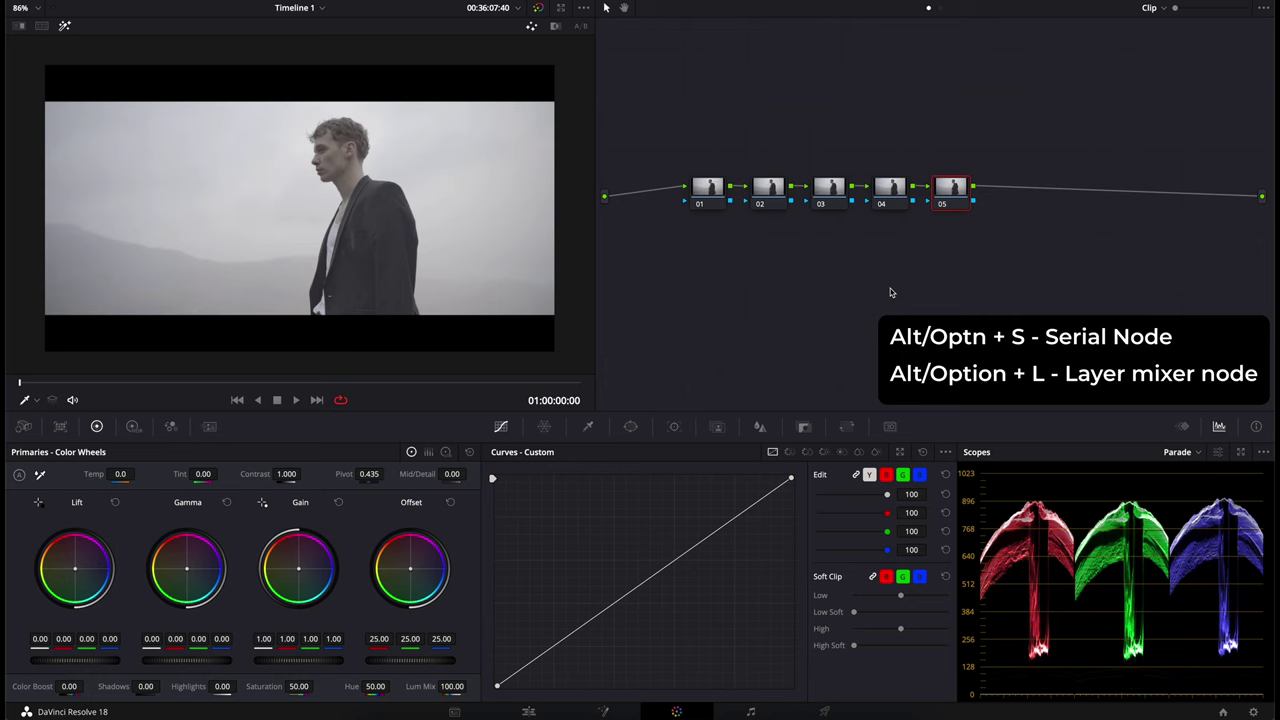
Step: Add two layer nodes to the fifth node through a layer mixer and centre the three-node stack on the chain
key(alt+l)
key(alt+l)
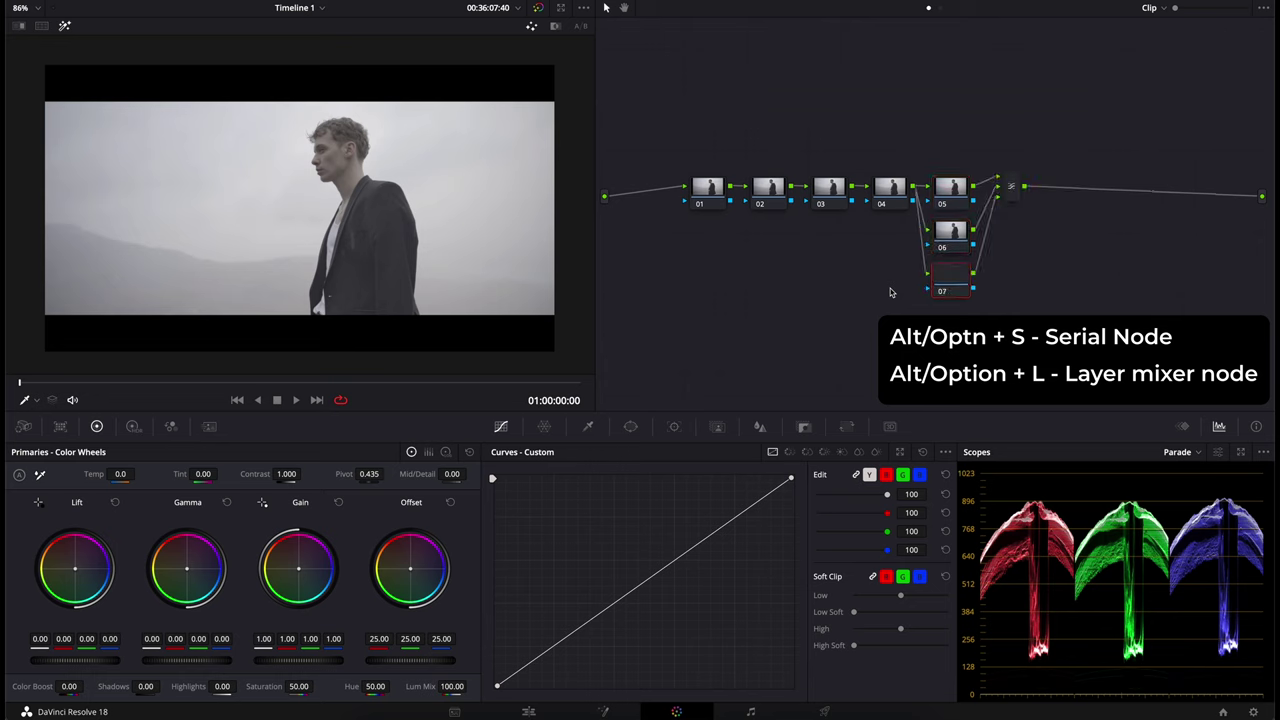
drag(958, 112, 1027, 305)
drag(949, 231, 945, 184)
drag(1009, 147, 1066, 196)
Step: Add four serial nodes after the layer mixer and arrange them in two rows before the output
key(alt+s)
key(alt+s)
key(alt+s)
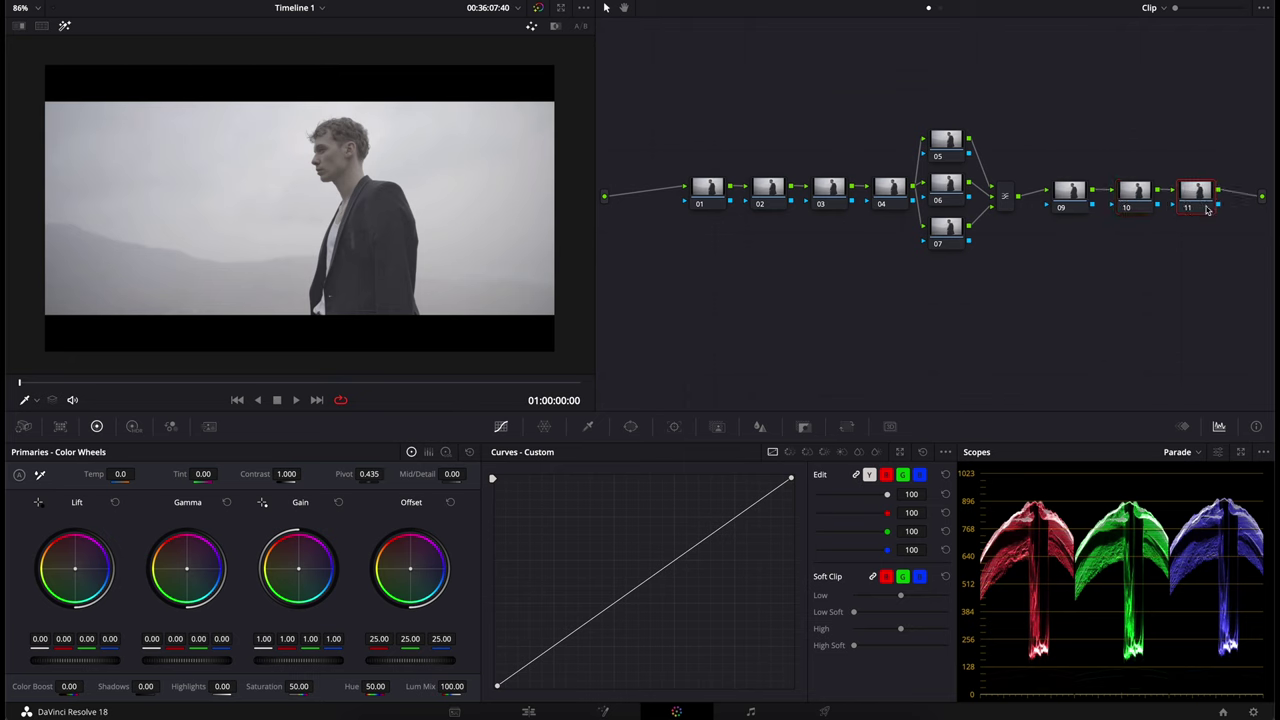
drag(1196, 183, 1138, 268)
key(alt+s)
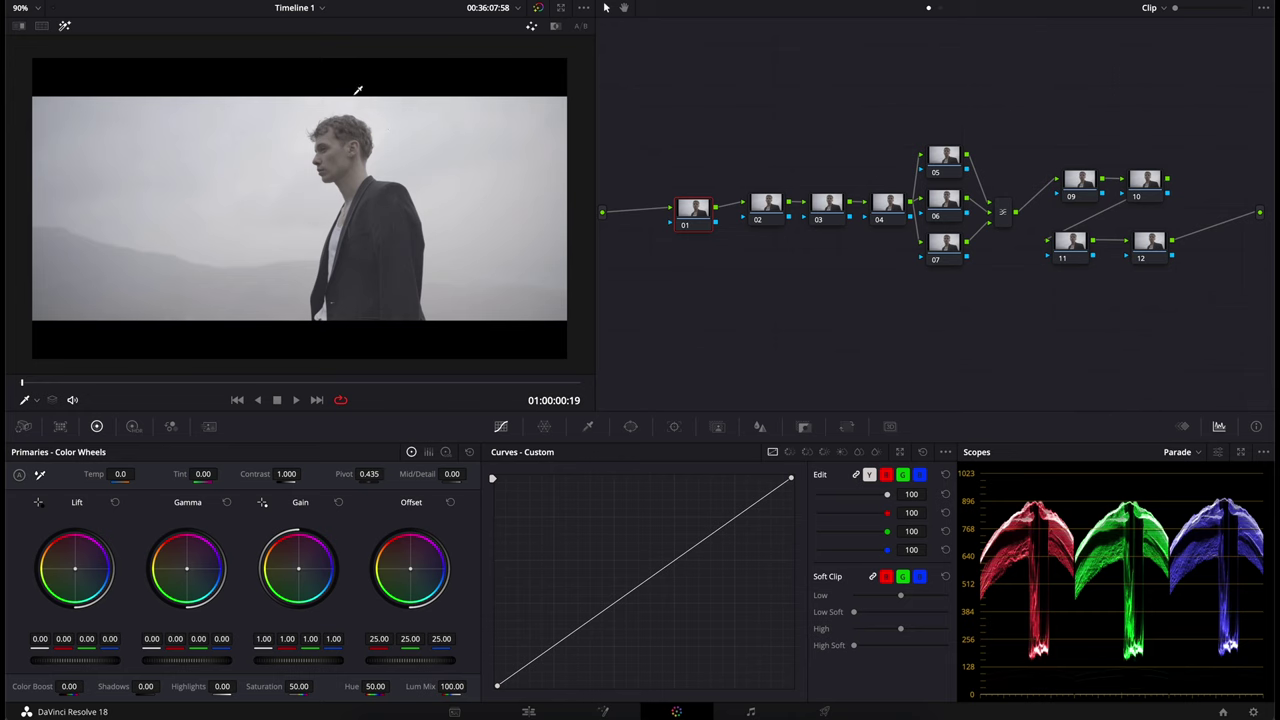
Step: Return near the clip's start and set node 01's contrast to 1.358 and pivot to 0.315
drag(52, 383, 19, 390)
drag(692, 212, 686, 207)
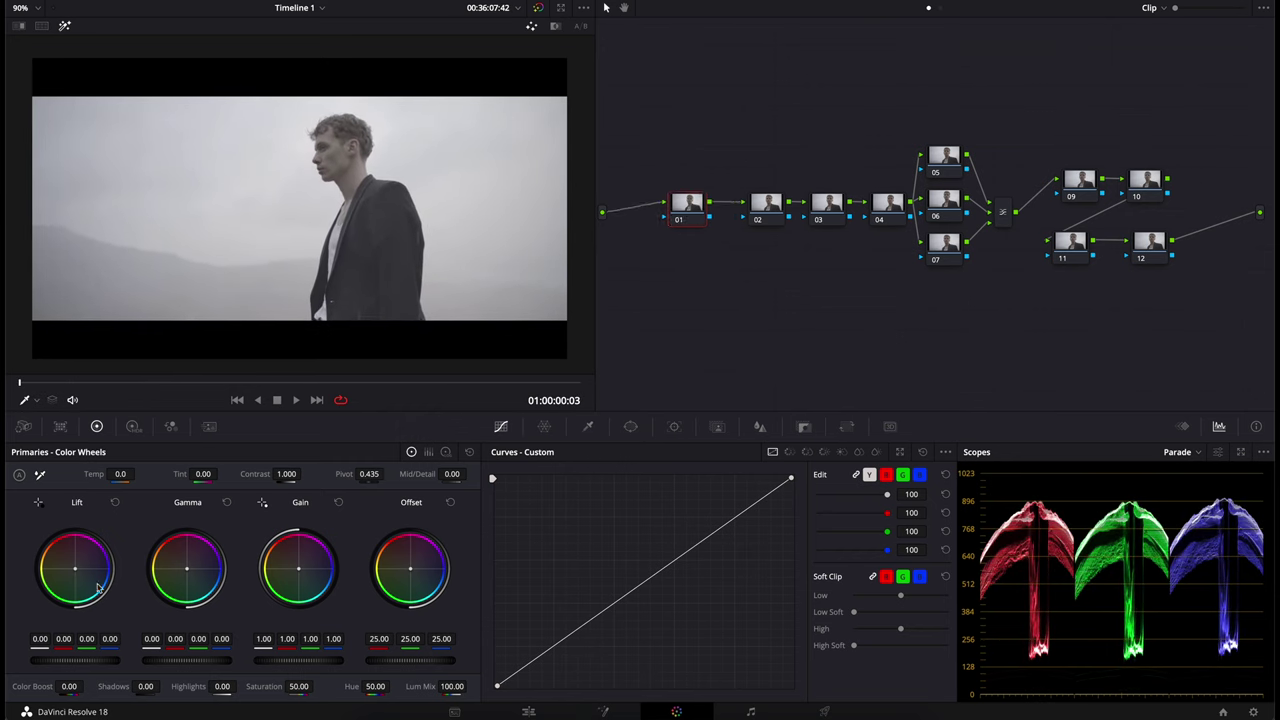
drag(273, 477, 362, 468)
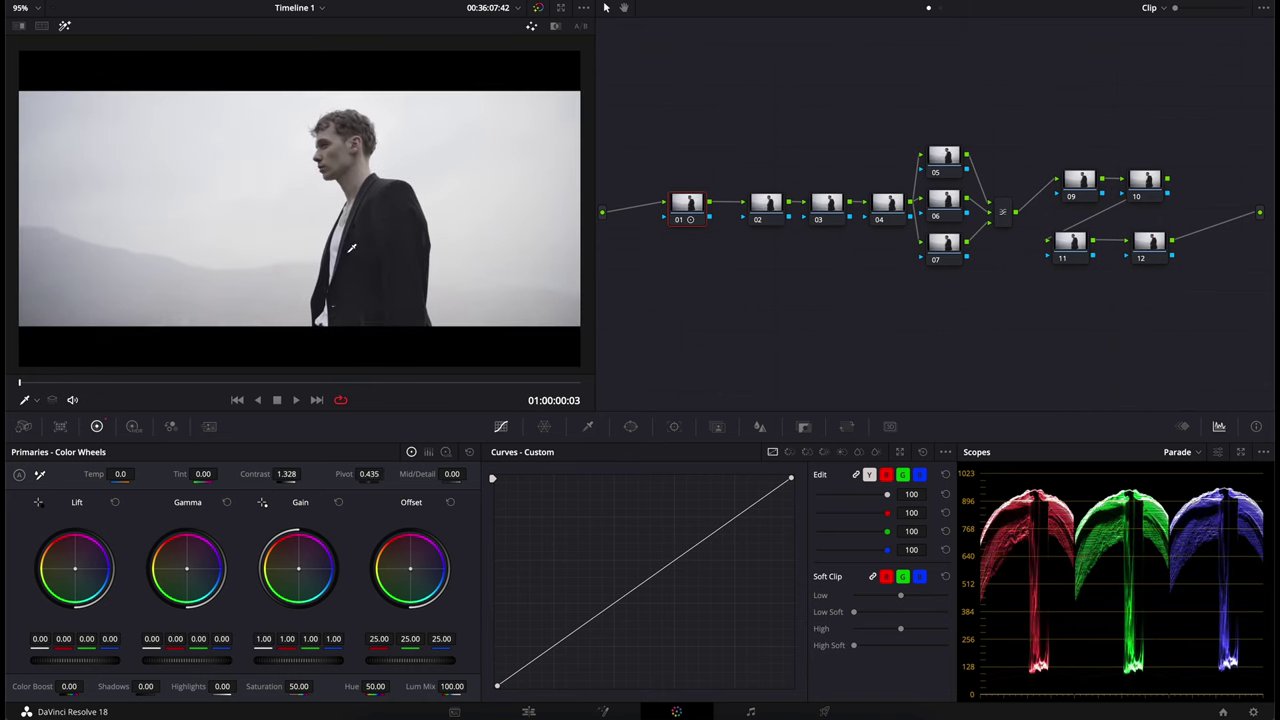
scroll(351, 247, down, 1)
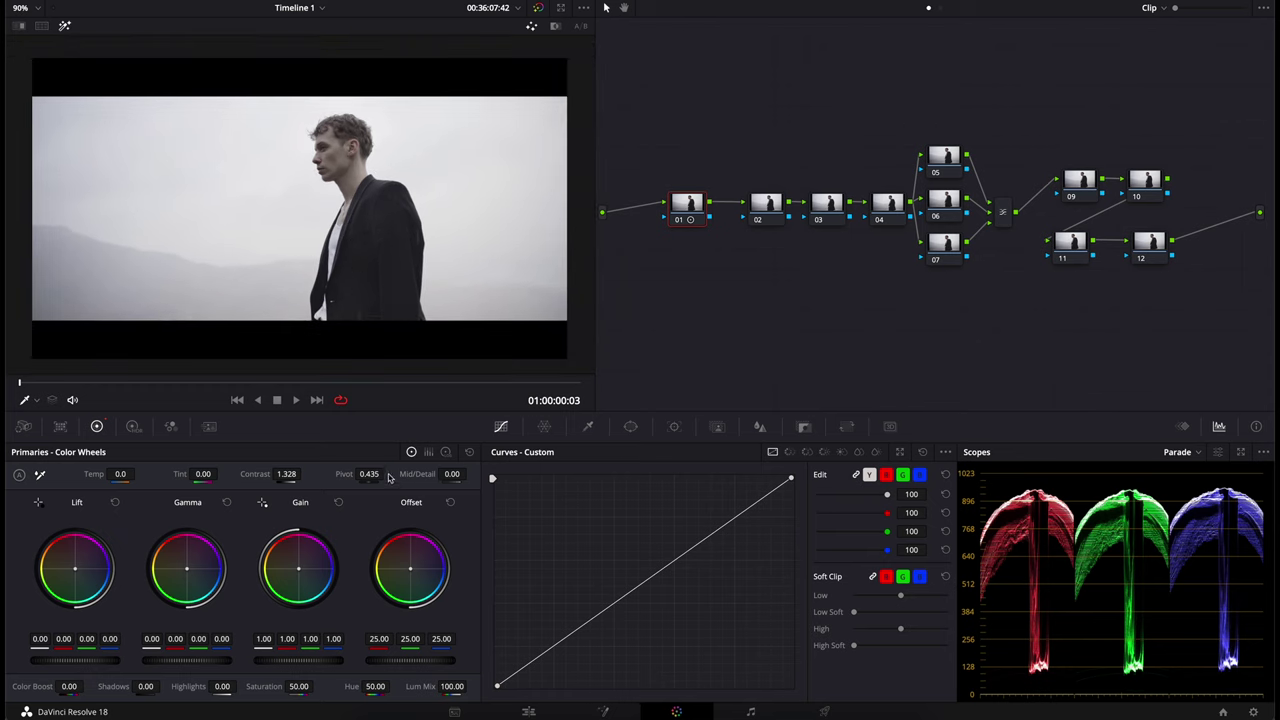
drag(375, 476, 229, 545)
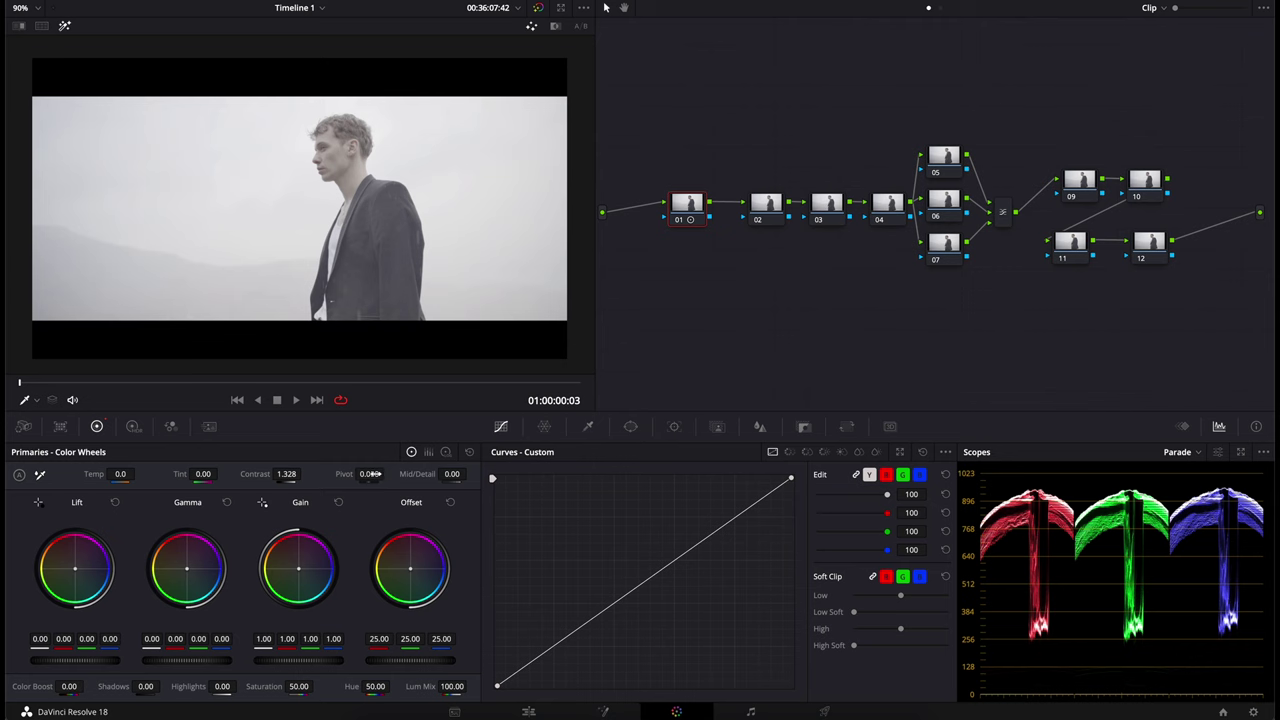
drag(349, 477, 309, 474)
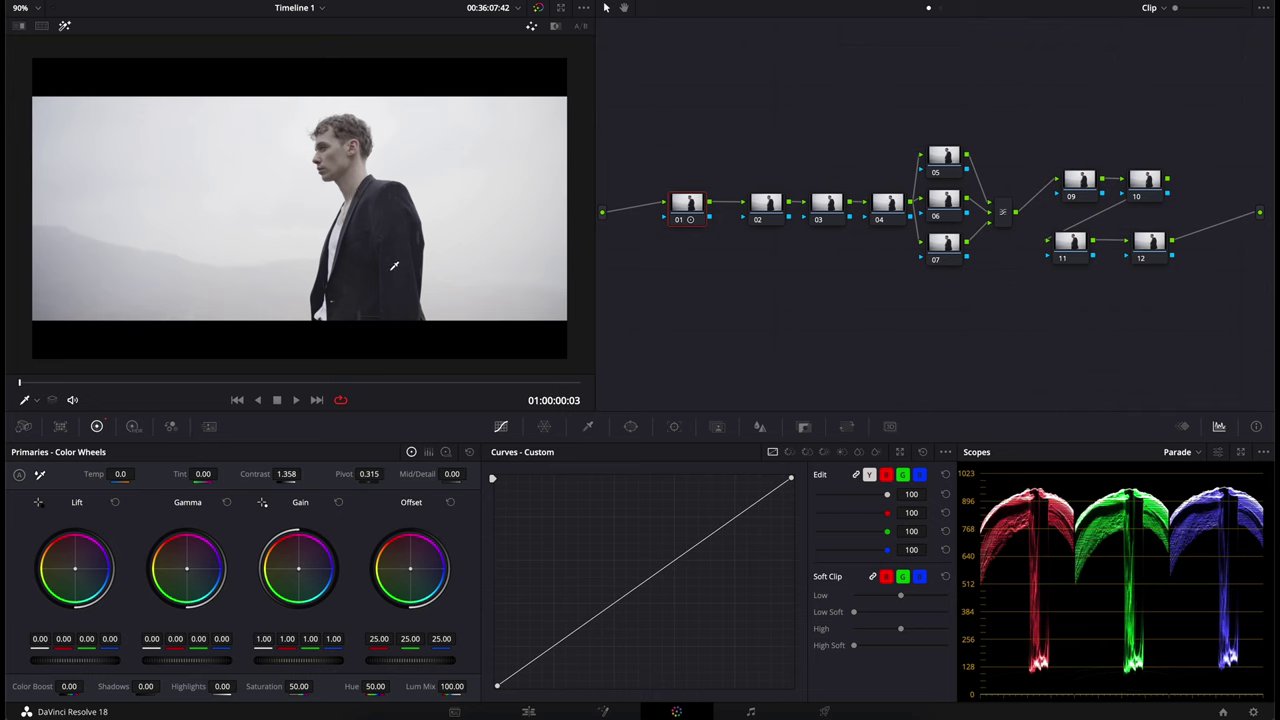
Step: Label the first four nodes CONTRAST, BALANCE, WB and SAT
drag(695, 213, 702, 212)
text(co)
text(n)
text(LANCE)
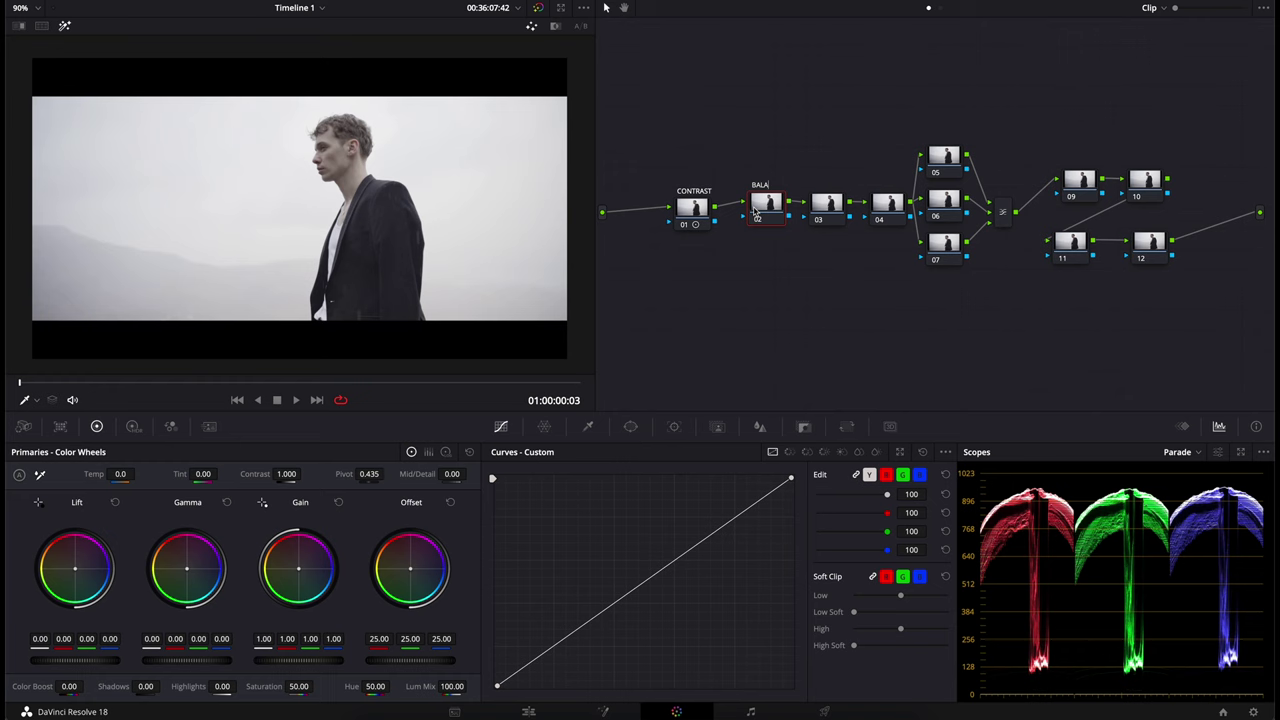
double_click(823, 210)
text(WB)
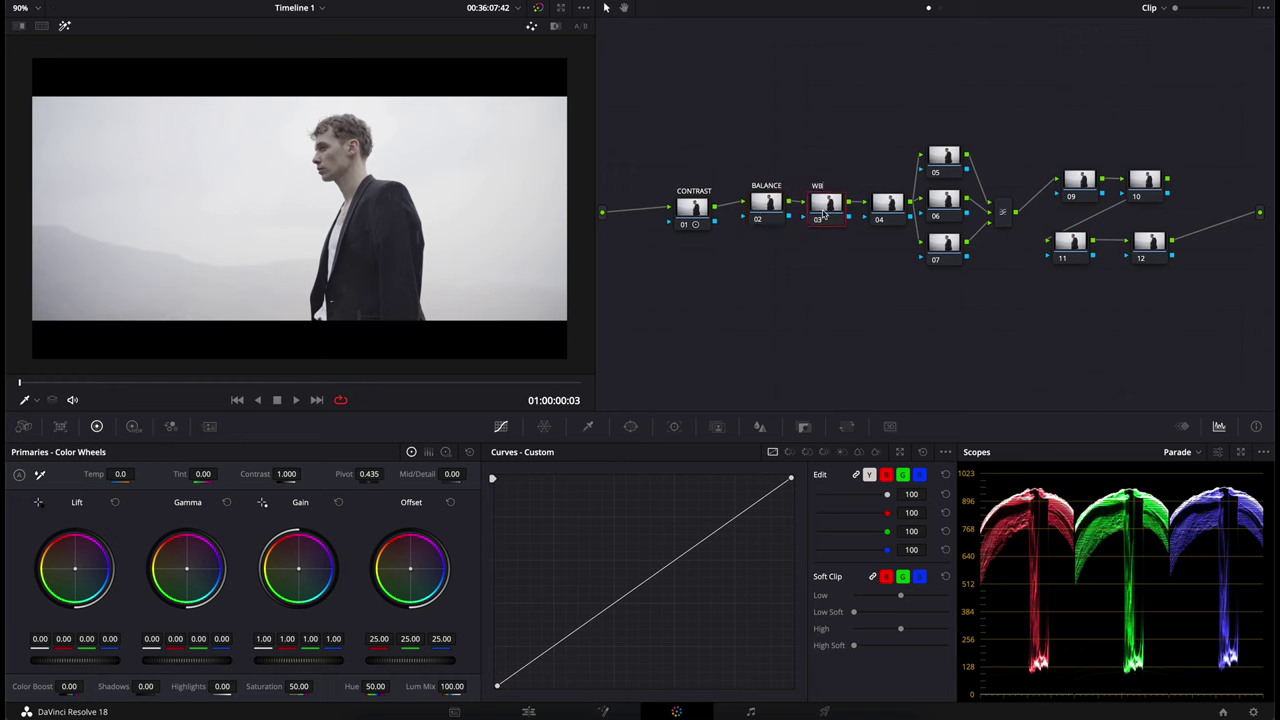
click(887, 208)
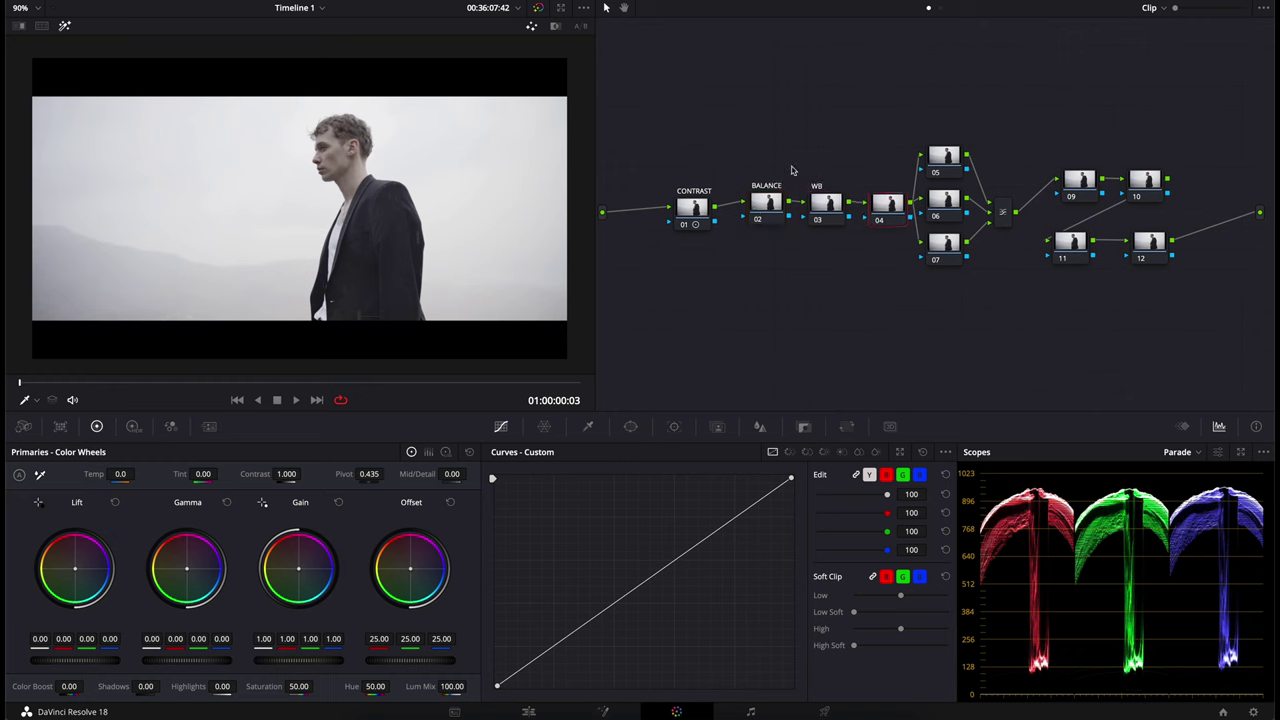
mouse_move(826, 208)
mouse_down()
mouse_move(602, 216)
mouse_move(641, 210)
mouse_move(679, 158)
mouse_move(800, 172)
mouse_move(828, 205)
mouse_move(808, 205)
mouse_up()
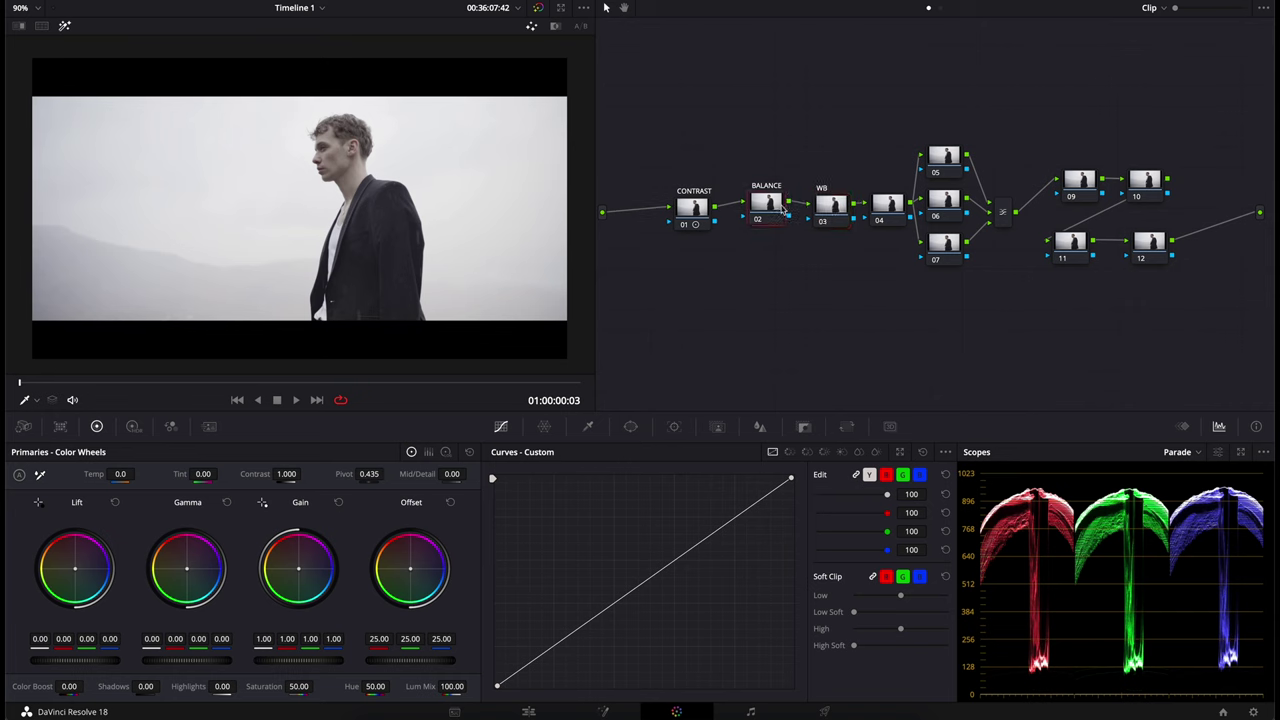
click(900, 206)
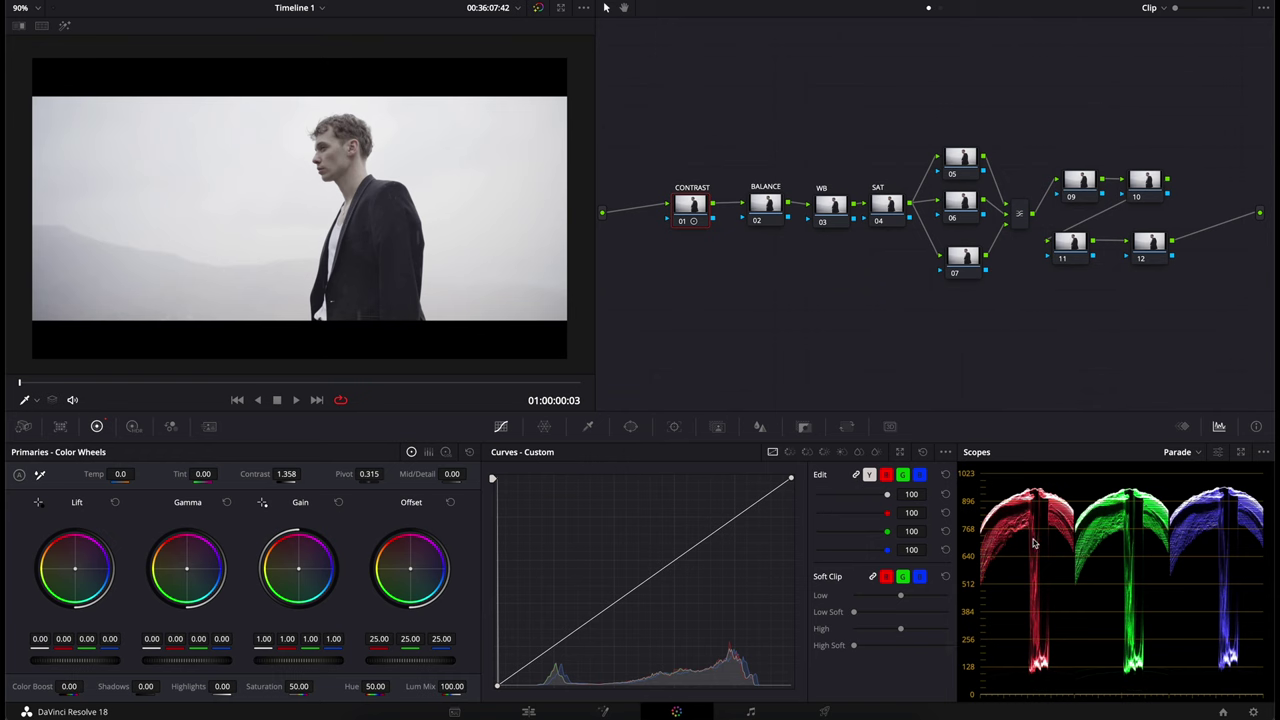
Step: On the BALANCE node, set the master lift to -0.04 and the master gain to 1.05
key(alt+shift+apostrophe)
drag(92, 664, 86, 664)
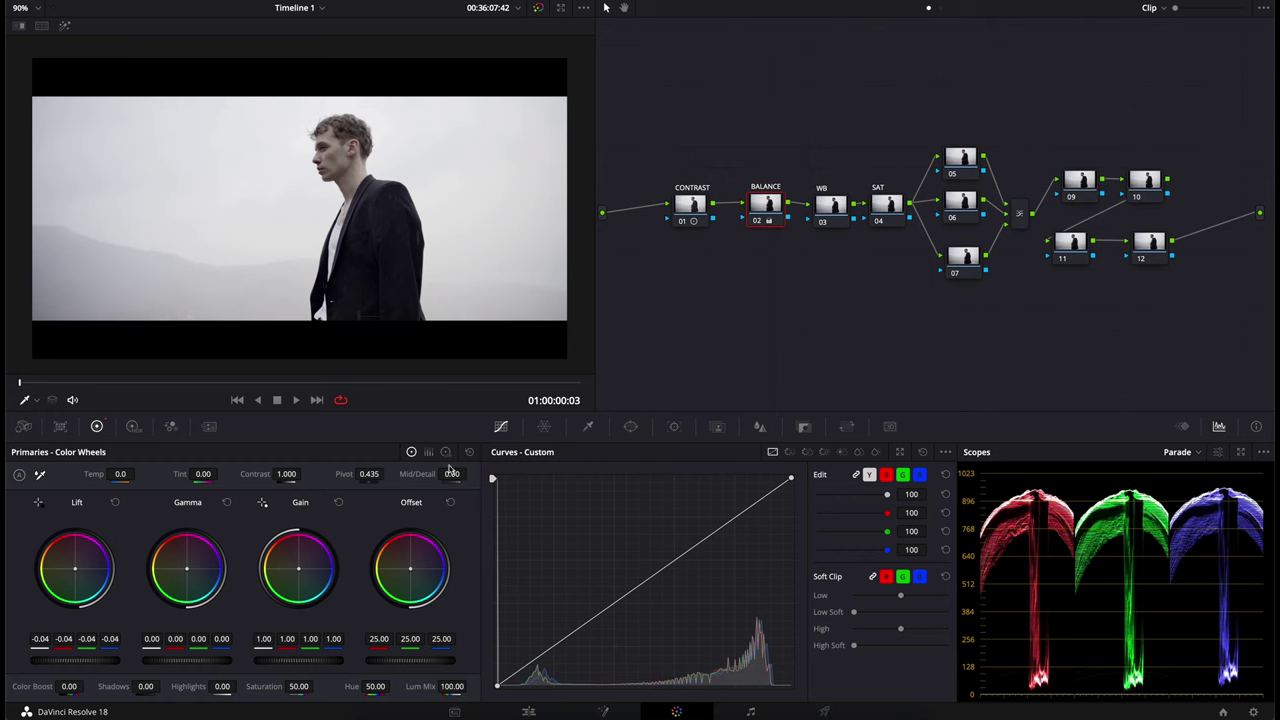
drag(295, 664, 773, 575)
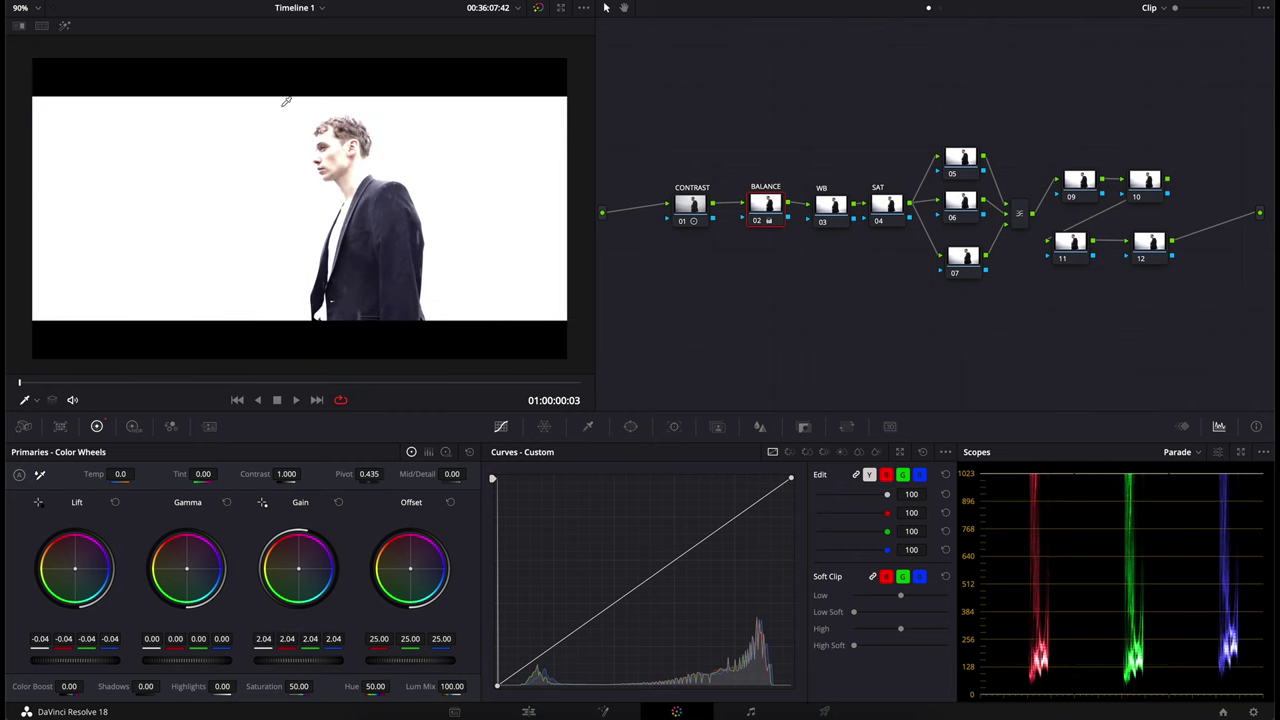
click(338, 503)
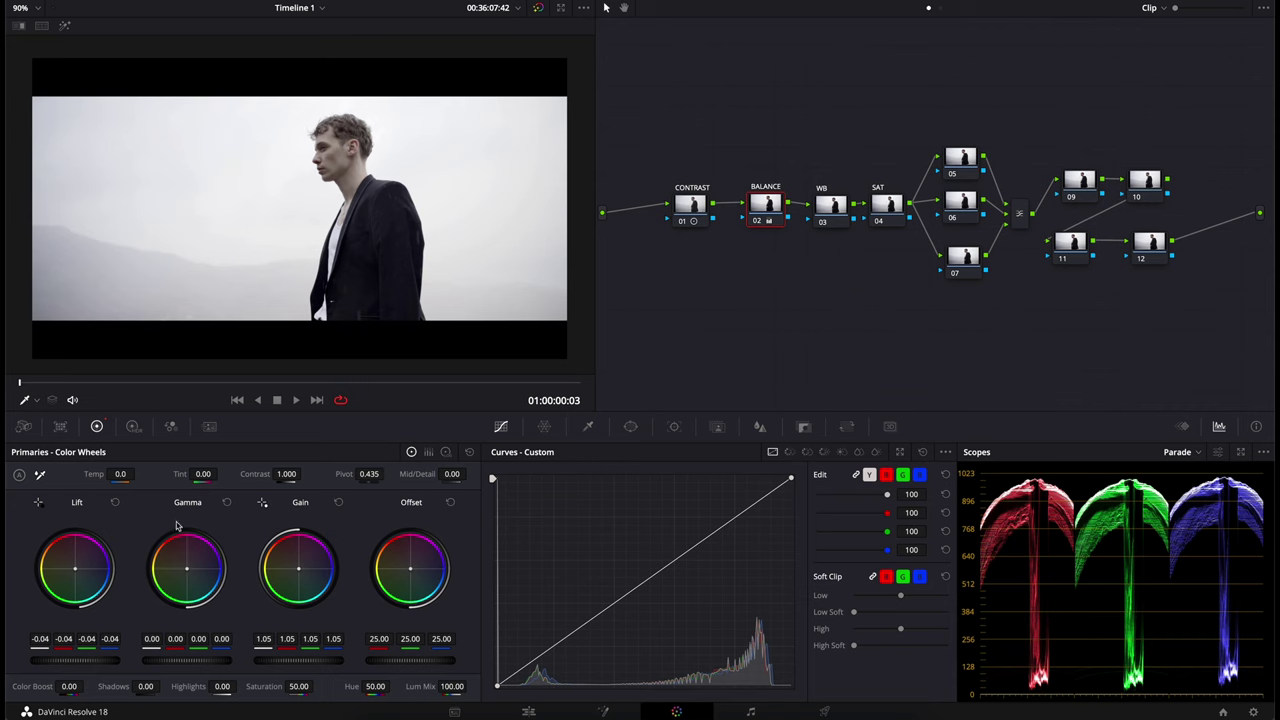
Step: Set the BALANCE node's master gamma to 0.04
drag(171, 661, 323, 627)
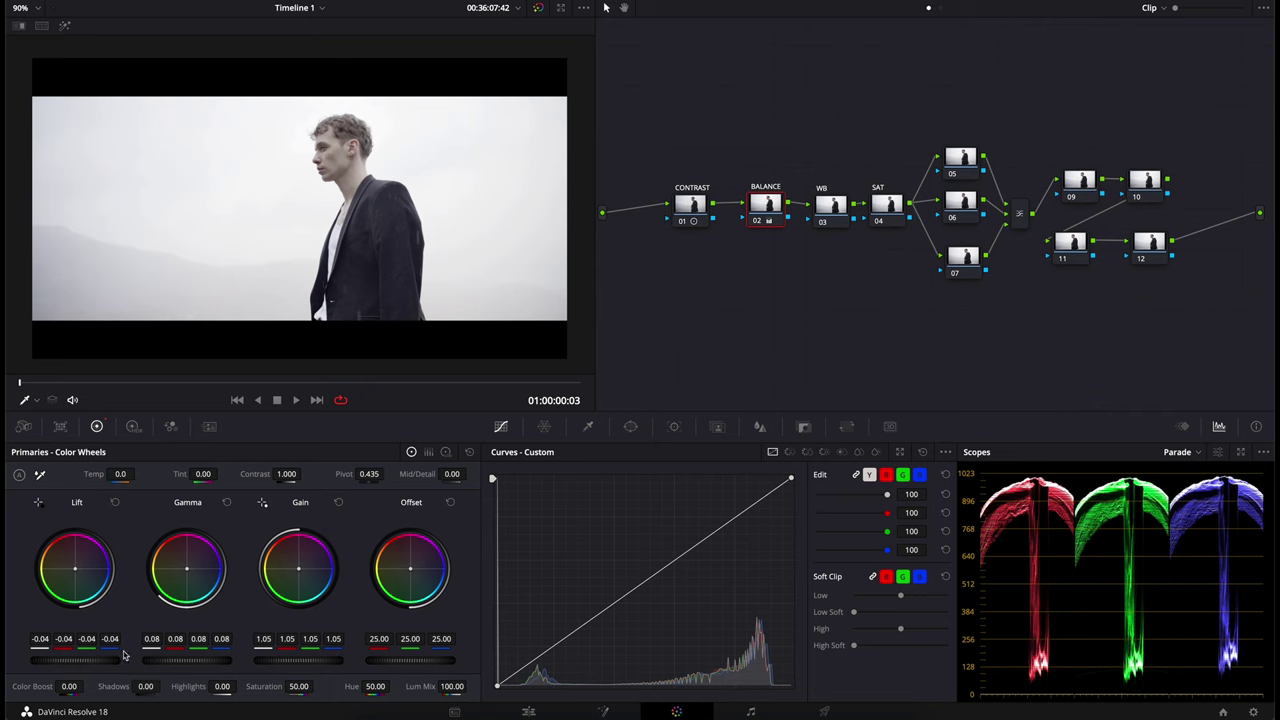
mouse_move(106, 665)
mouse_down()
mouse_move(72, 672)
mouse_move(104, 665)
mouse_up()
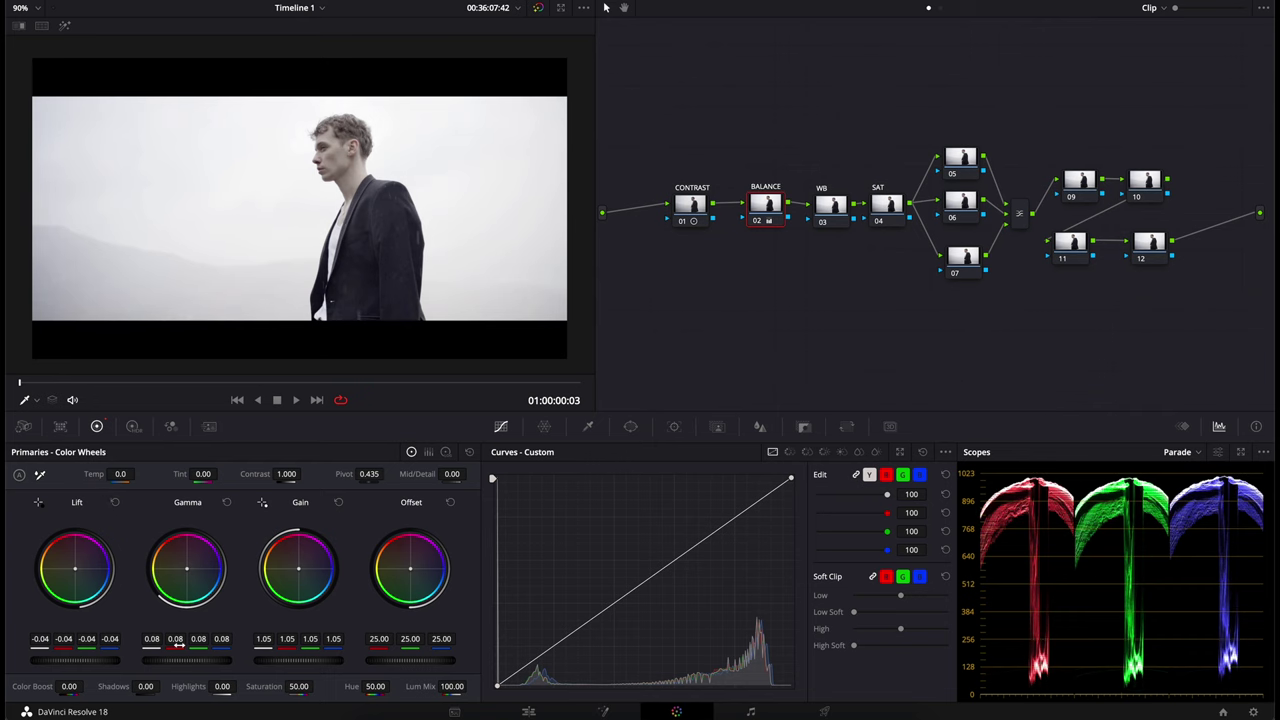
drag(220, 668, 174, 670)
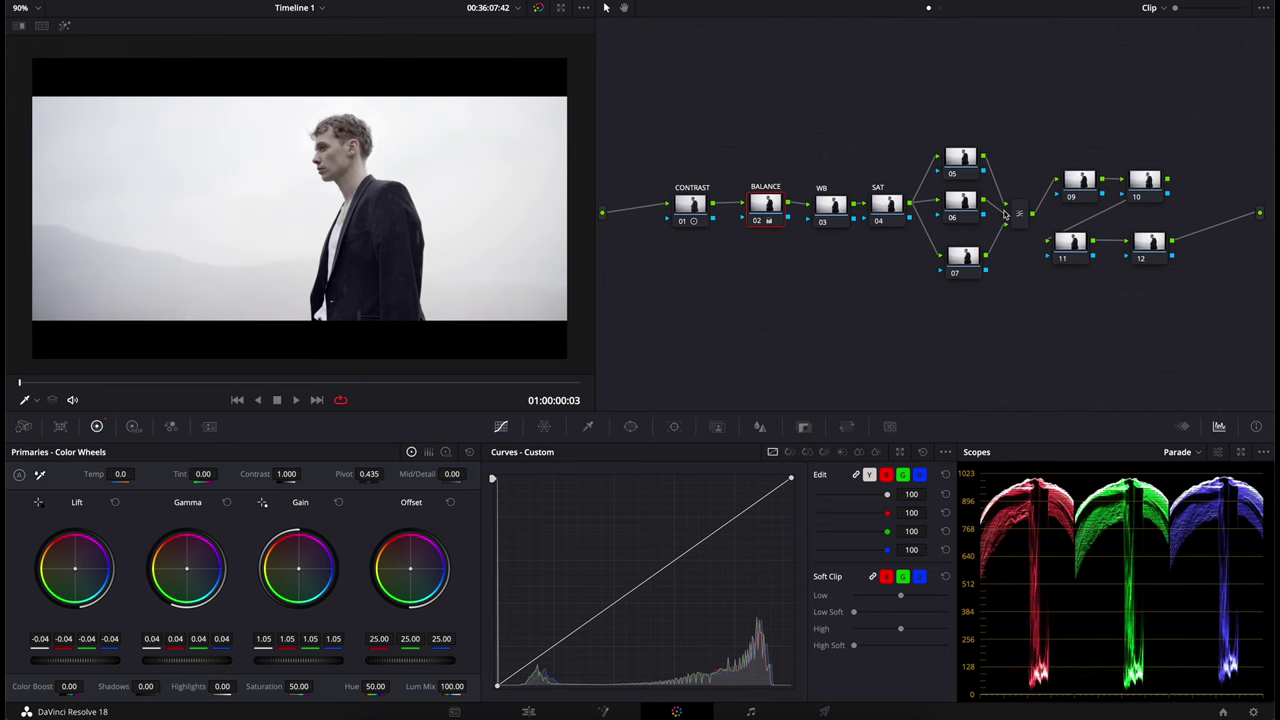
Step: On the SAT node, use the RGB Mixer to set red in Red Output, green in Green Output and blue in Blue Output to 2.00
click(885, 205)
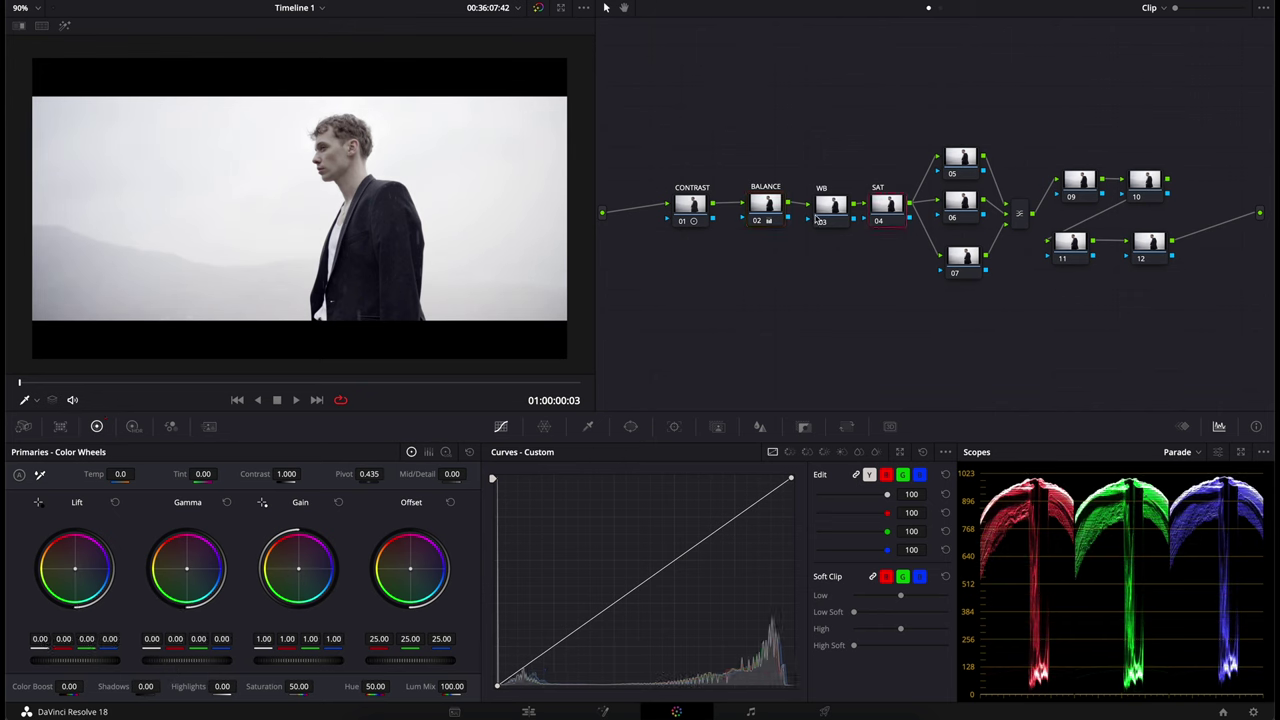
click(171, 427)
drag(72, 540, 69, 498)
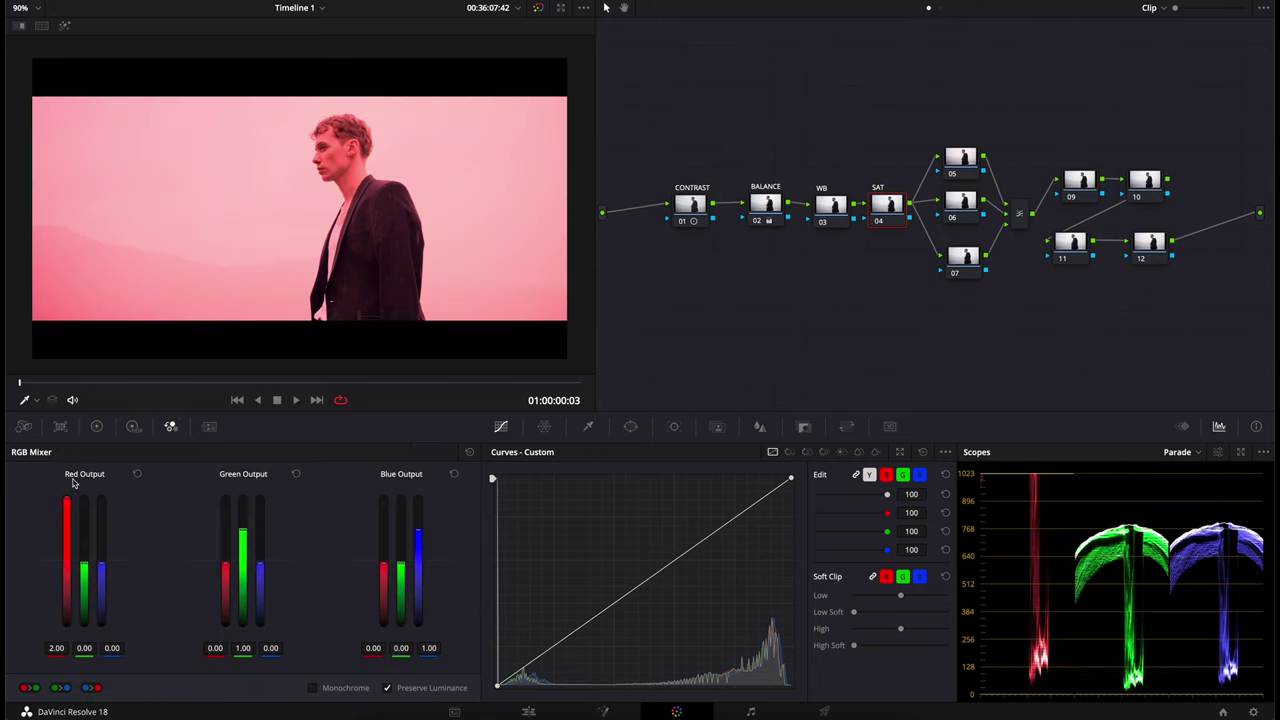
drag(244, 529, 244, 485)
drag(417, 530, 424, 468)
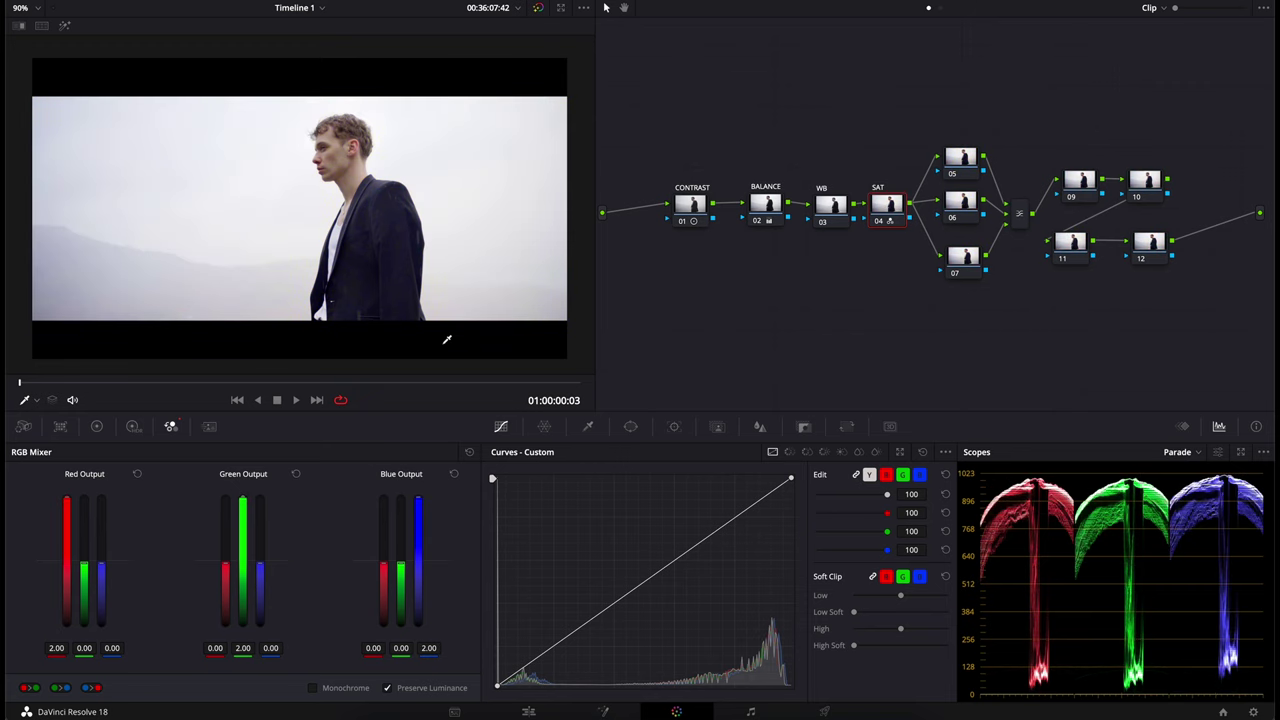
click(96, 427)
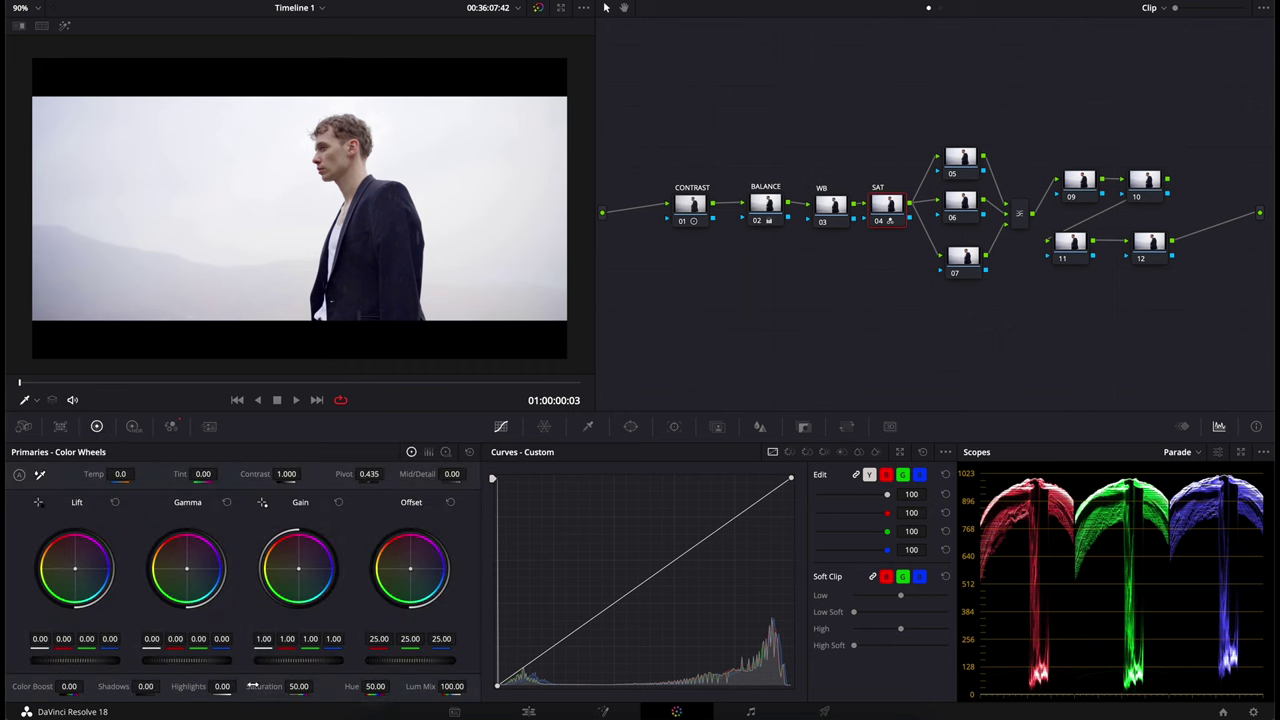
click(169, 429)
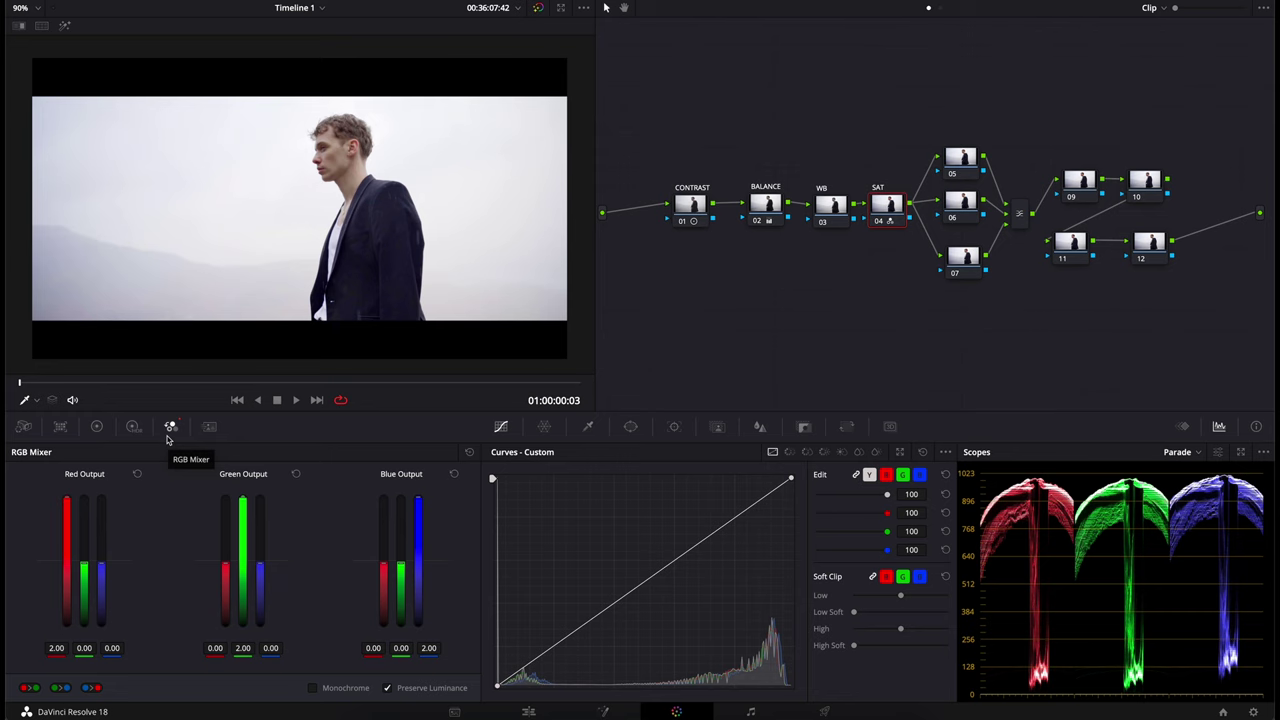
Step: On the WB node, set the red gain to 1.01 and shift the lift toward green with red and blue at -0.01
click(96, 426)
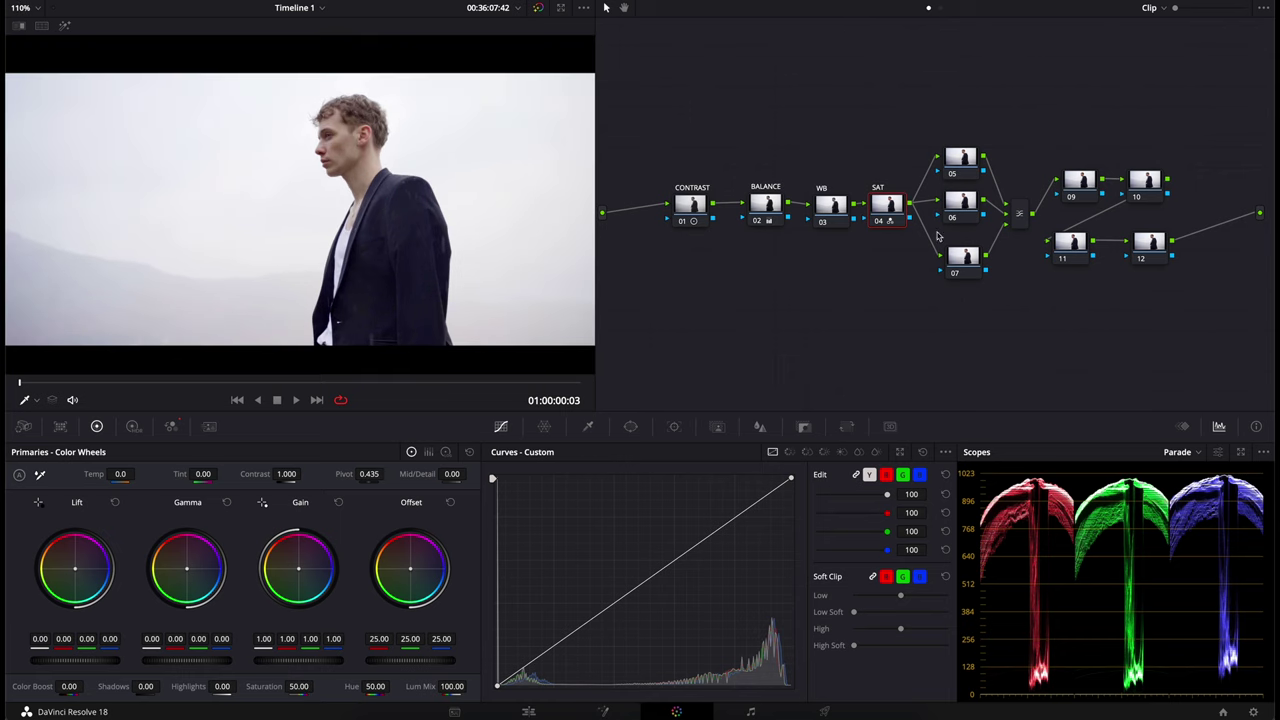
scroll(489, 106, up, 2)
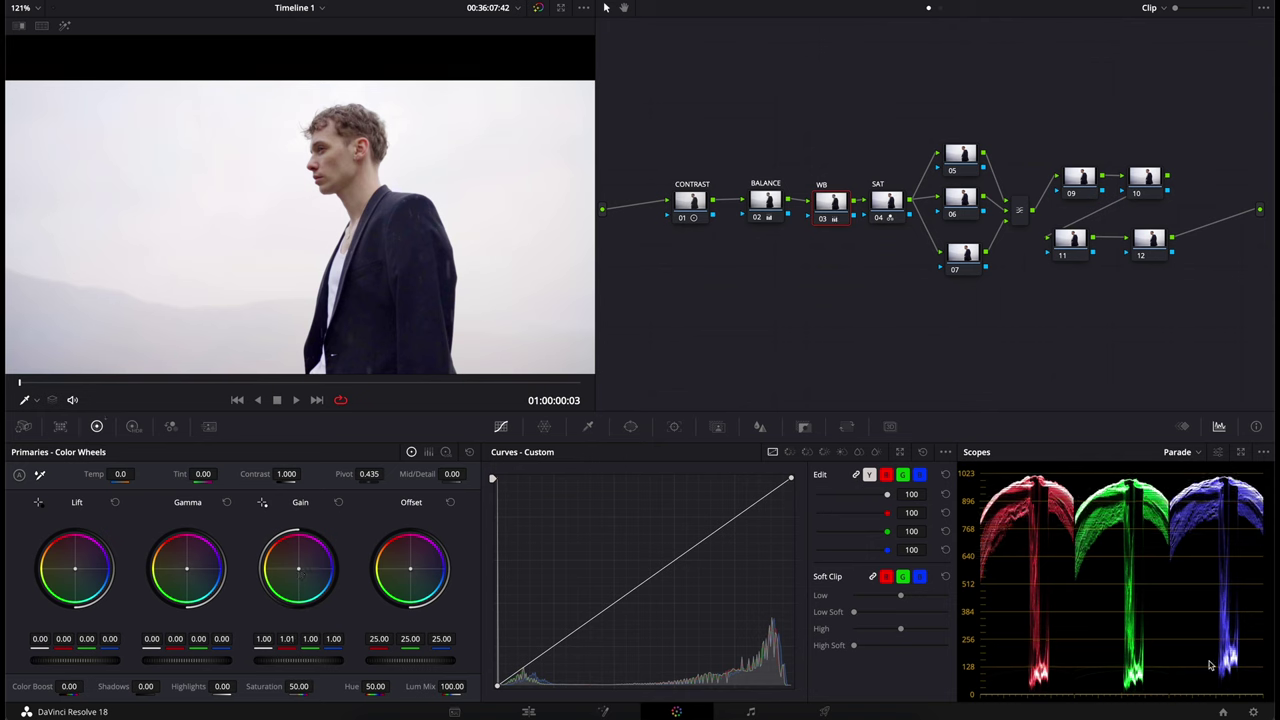
drag(75, 568, 71, 578)
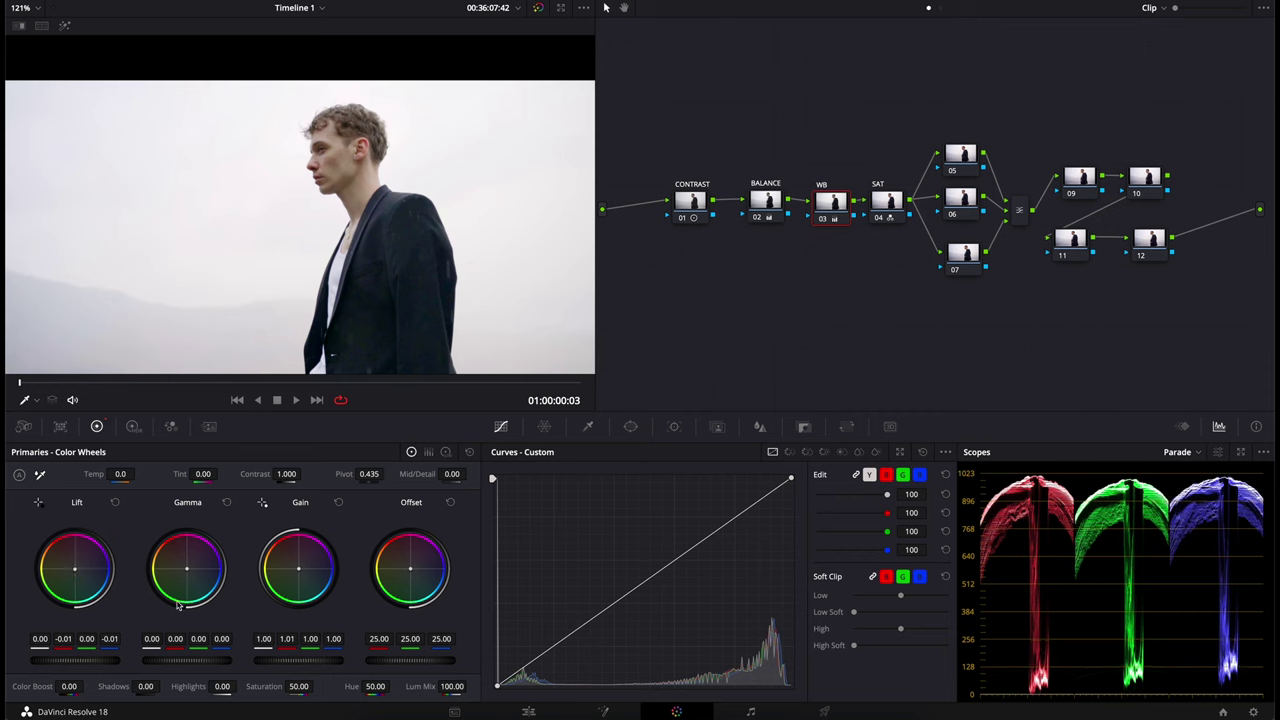
Step: Toggle the WB node off and on to compare the white balance on the man's face and jacket
click(820, 219)
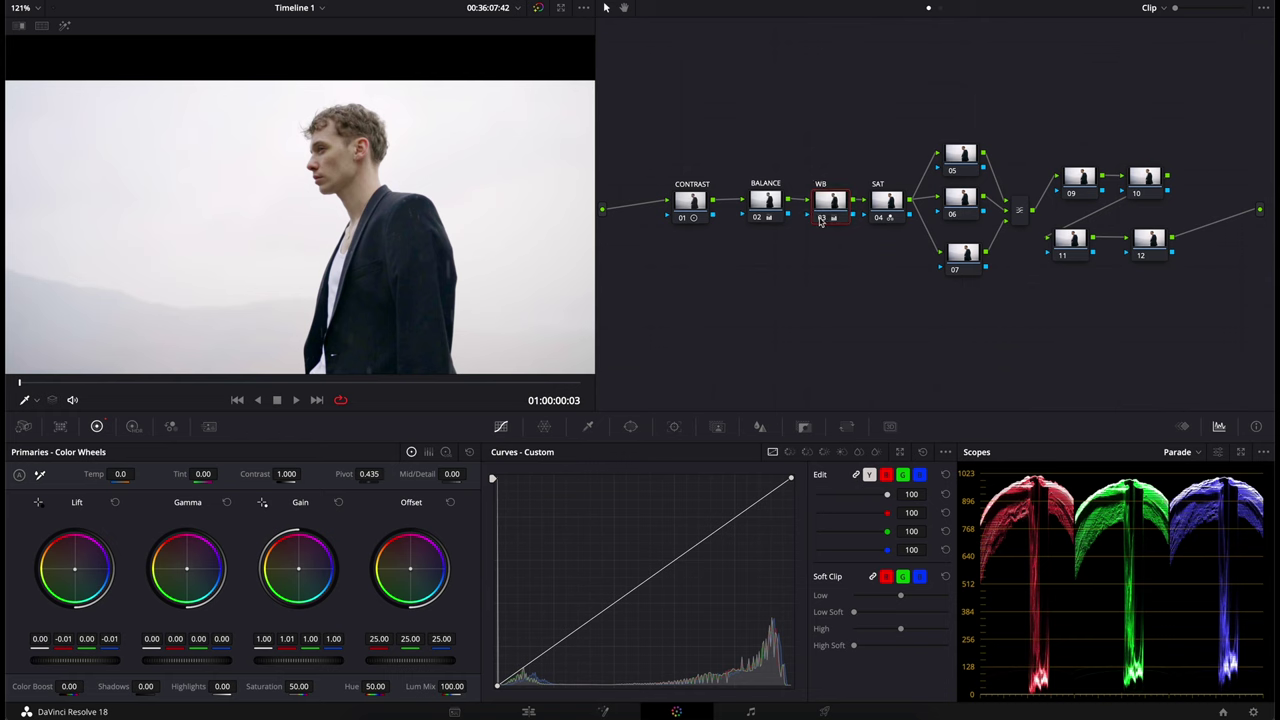
click(820, 219)
click(818, 218)
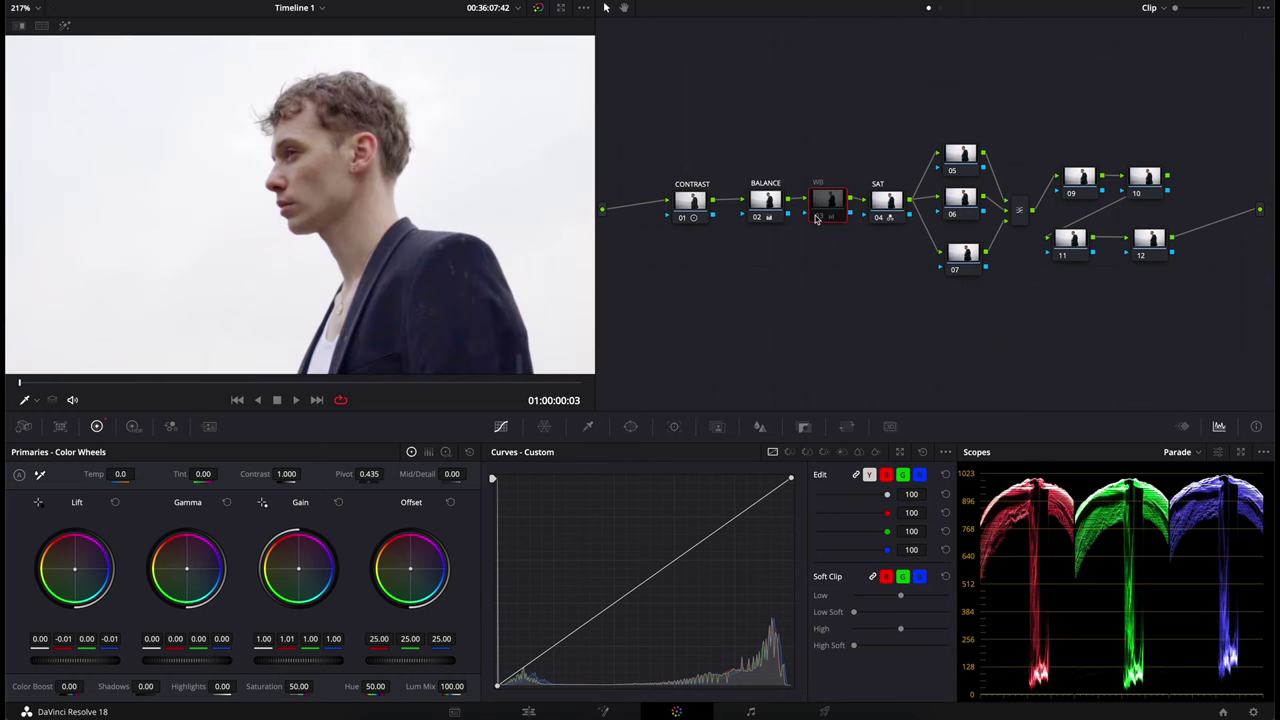
click(818, 218)
scroll(463, 257, down, 5)
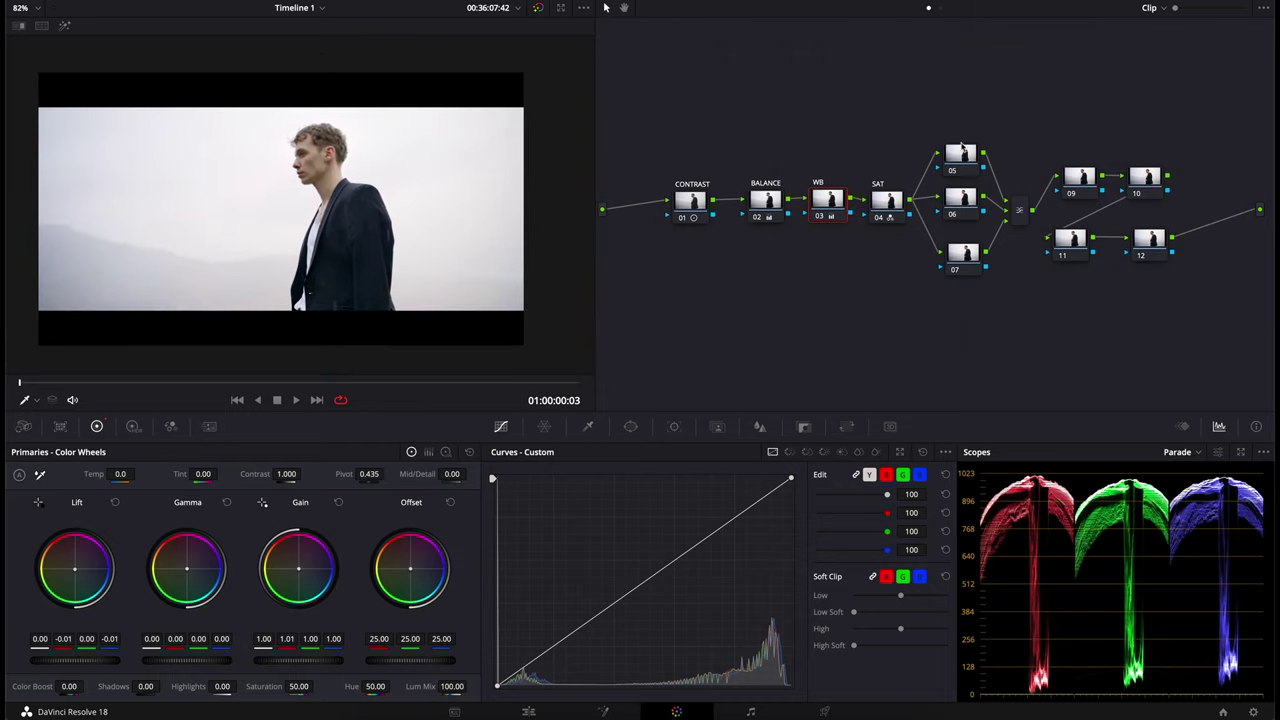
Step: Align and evenly space the three parallel nodes 05, 06 and 07 in front of the layer mixer
click(965, 264)
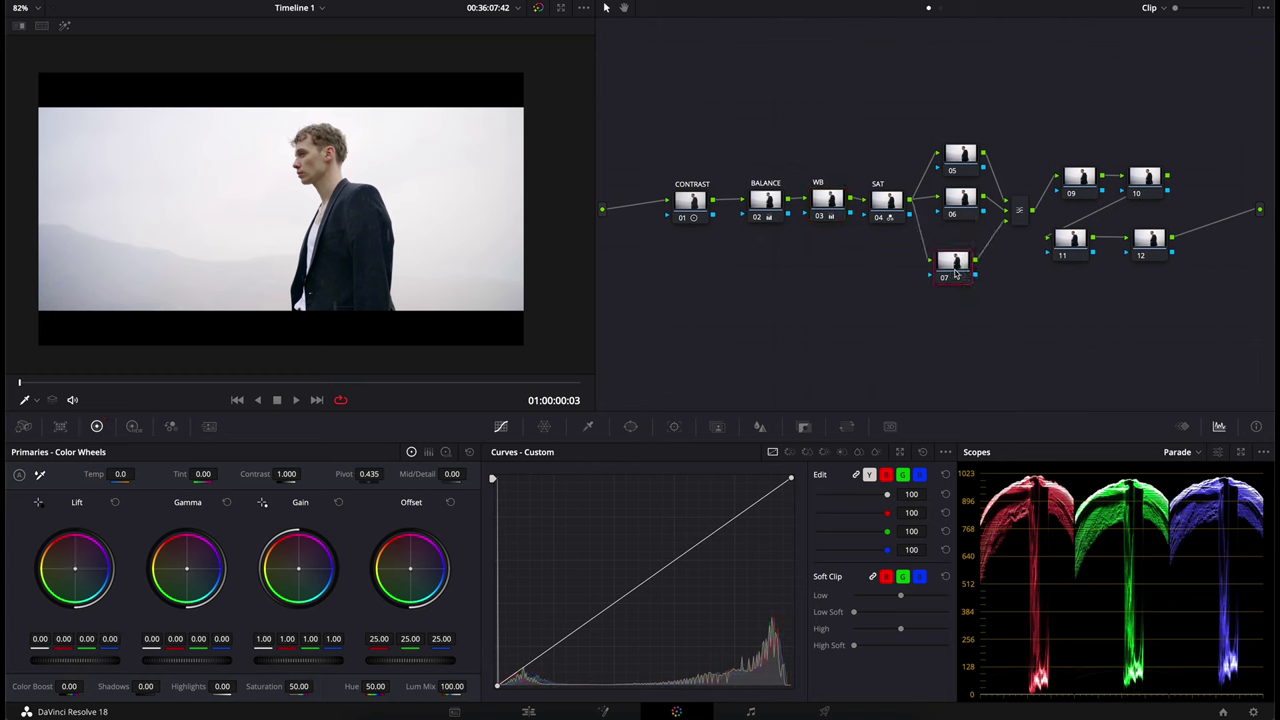
drag(966, 268, 969, 272)
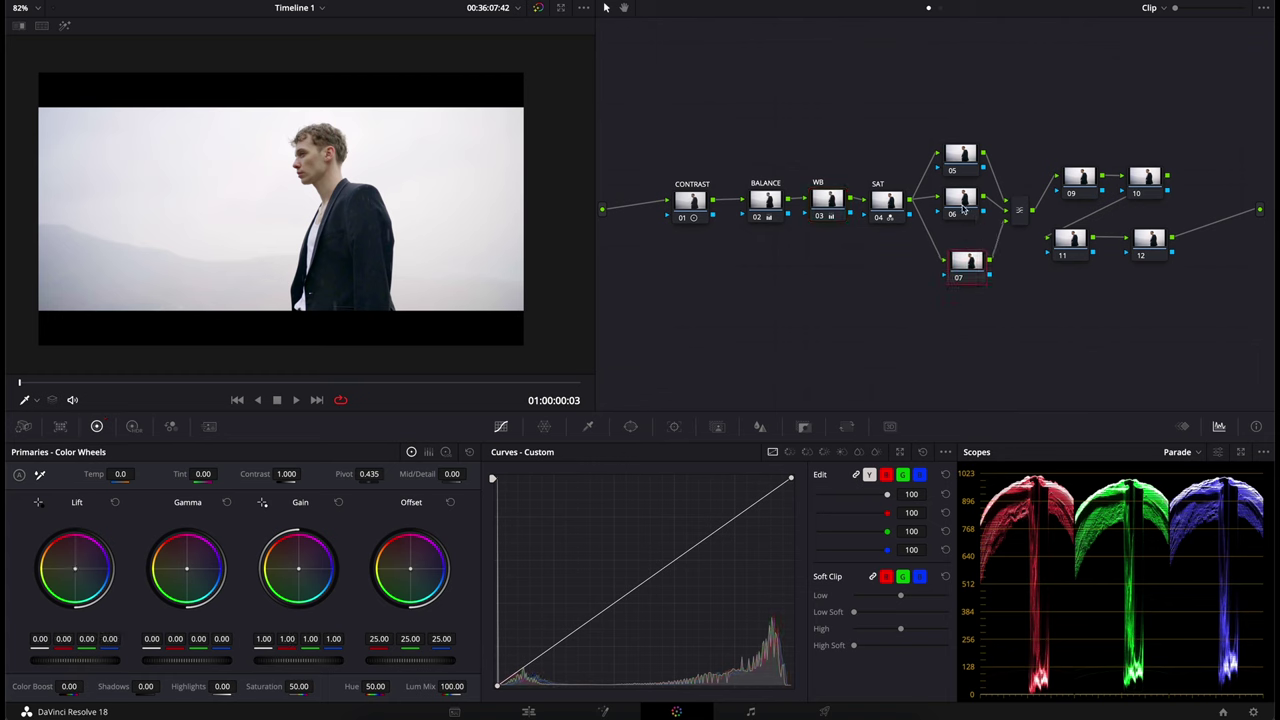
click(962, 170)
mouse_move(963, 173)
mouse_down()
mouse_move(967, 202)
mouse_move(969, 156)
mouse_up()
drag(966, 269, 967, 267)
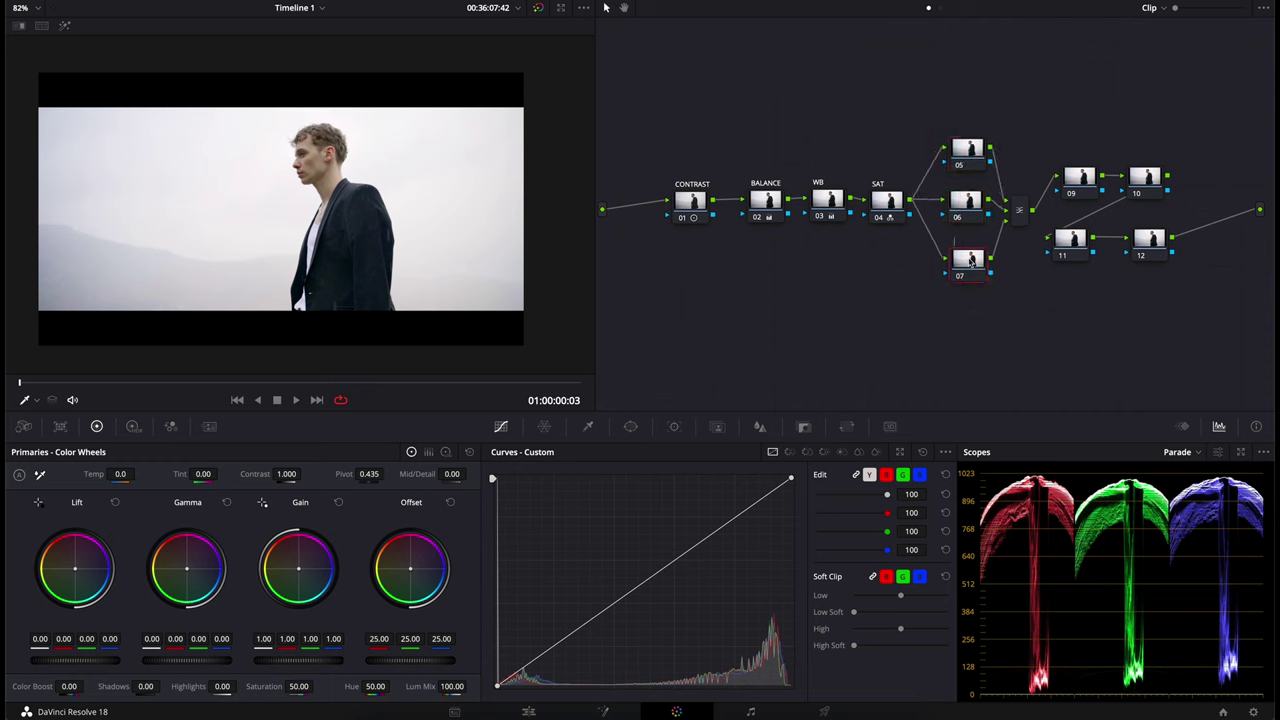
Step: Label the three parallel nodes SKY for 05, BLAZER for 06 and SKIN for 07
click(972, 203)
click(977, 160)
text(SK)
text(Y)
Step: Key the man's skin on the SKIN node by sampling his cheek with the HSL qualifier, and highlight the selection
click(588, 427)
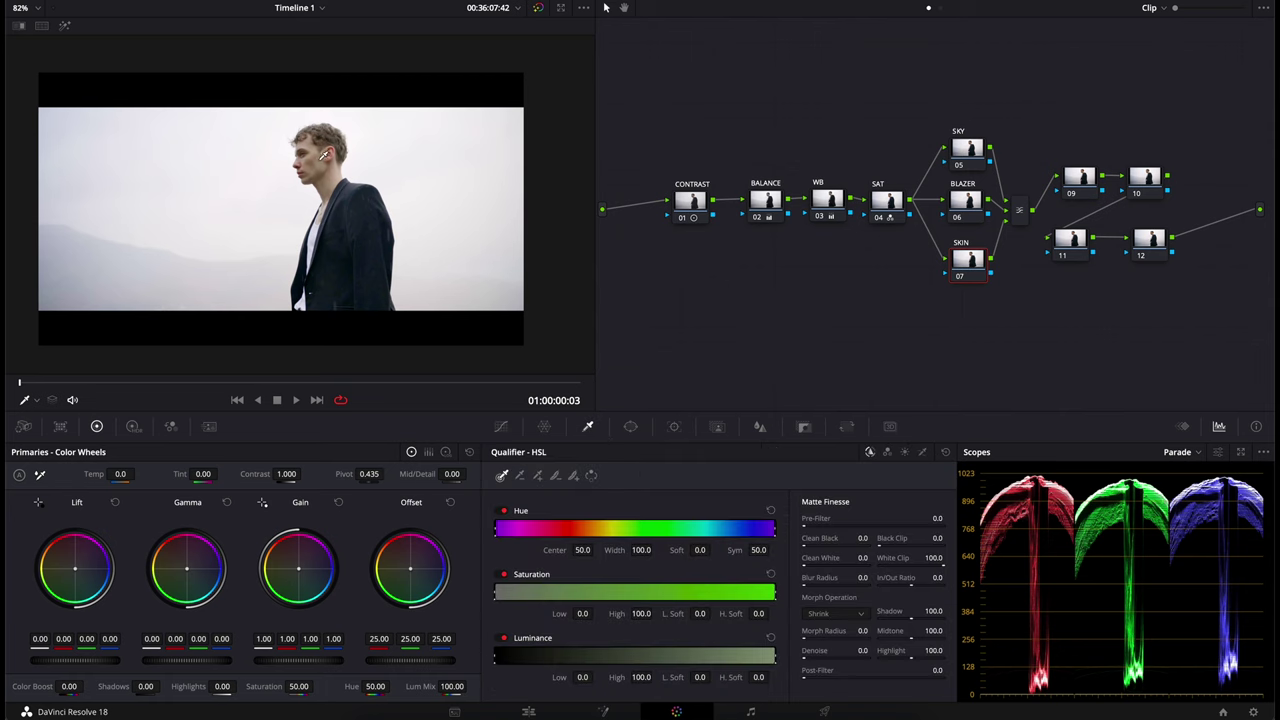
click(322, 158)
key(shift+h)
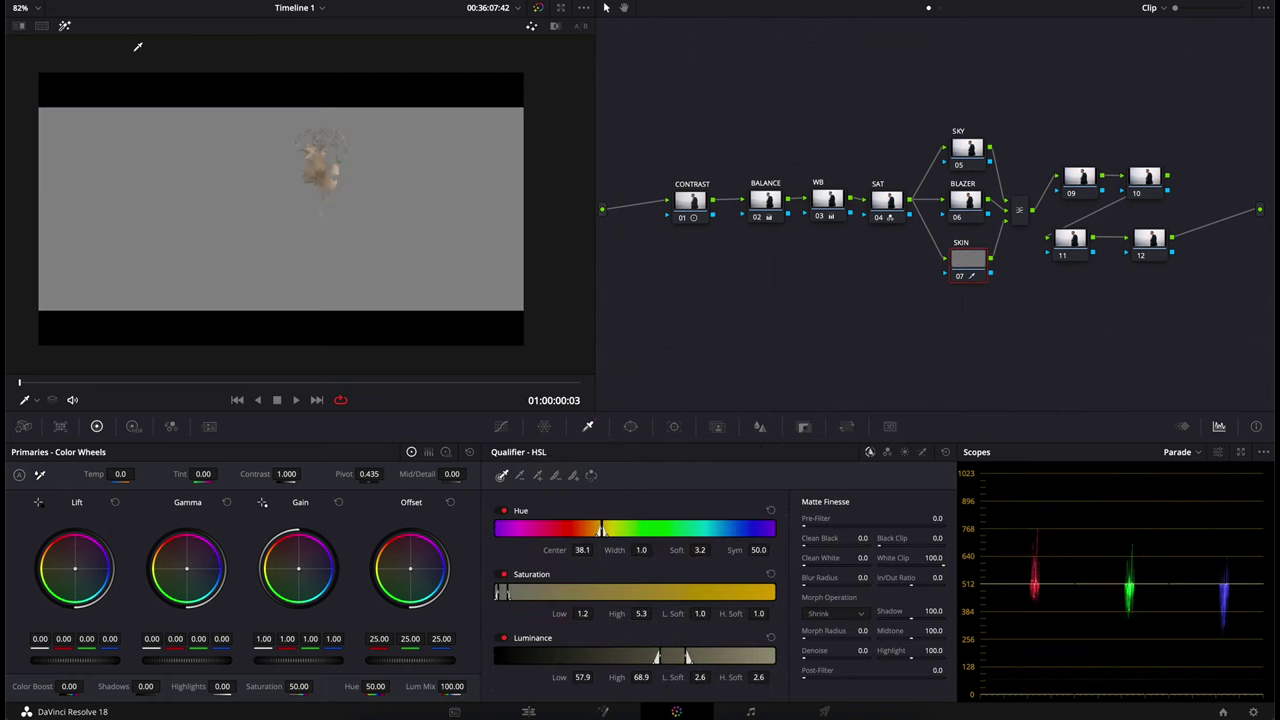
Step: Refine the skin key to hue width 14.6, saturation 1.3 to 8.2 and luminance 56.3 to 70.1
scroll(348, 211, up, 2)
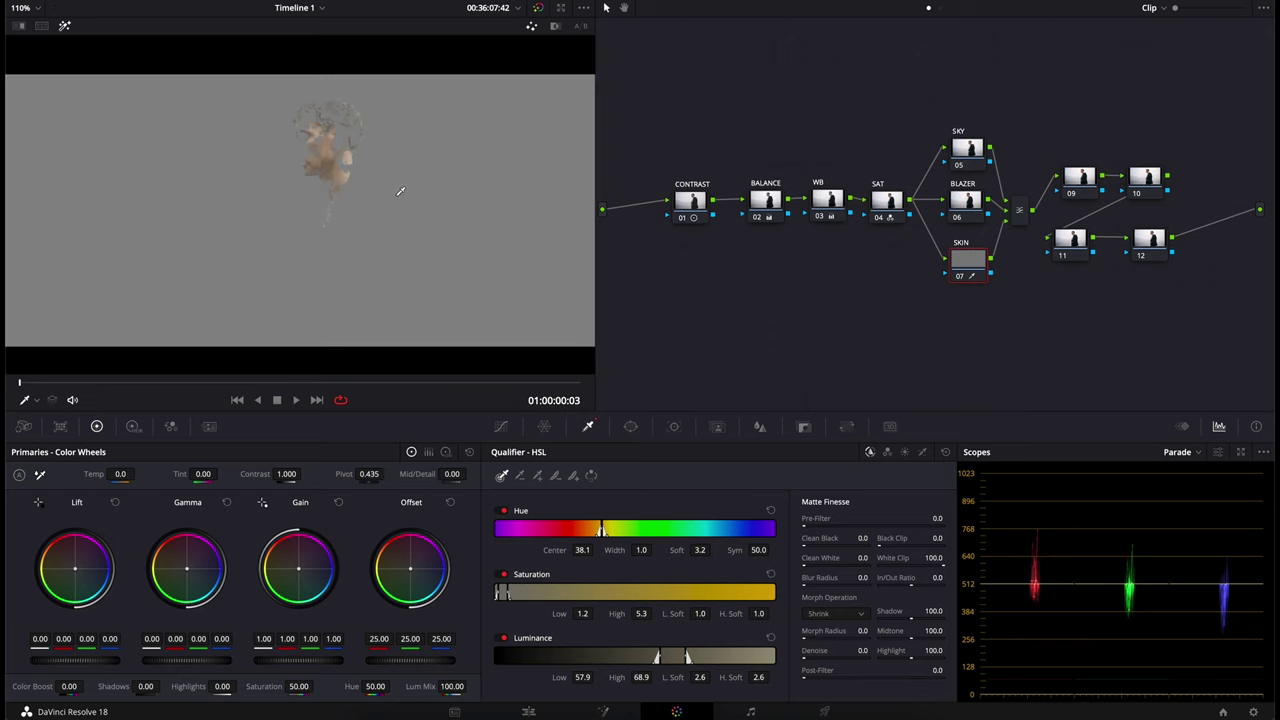
scroll(400, 191, up, 2)
scroll(374, 106, up, 2)
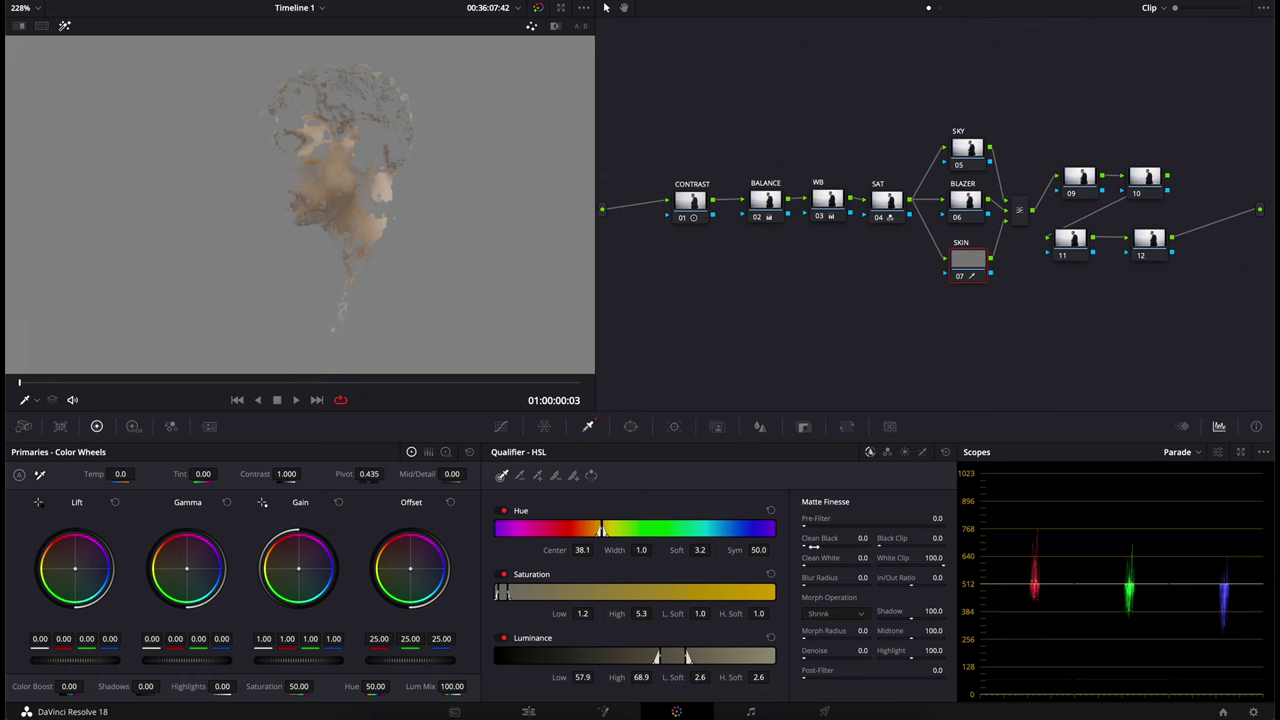
drag(641, 550, 688, 514)
drag(641, 613, 667, 598)
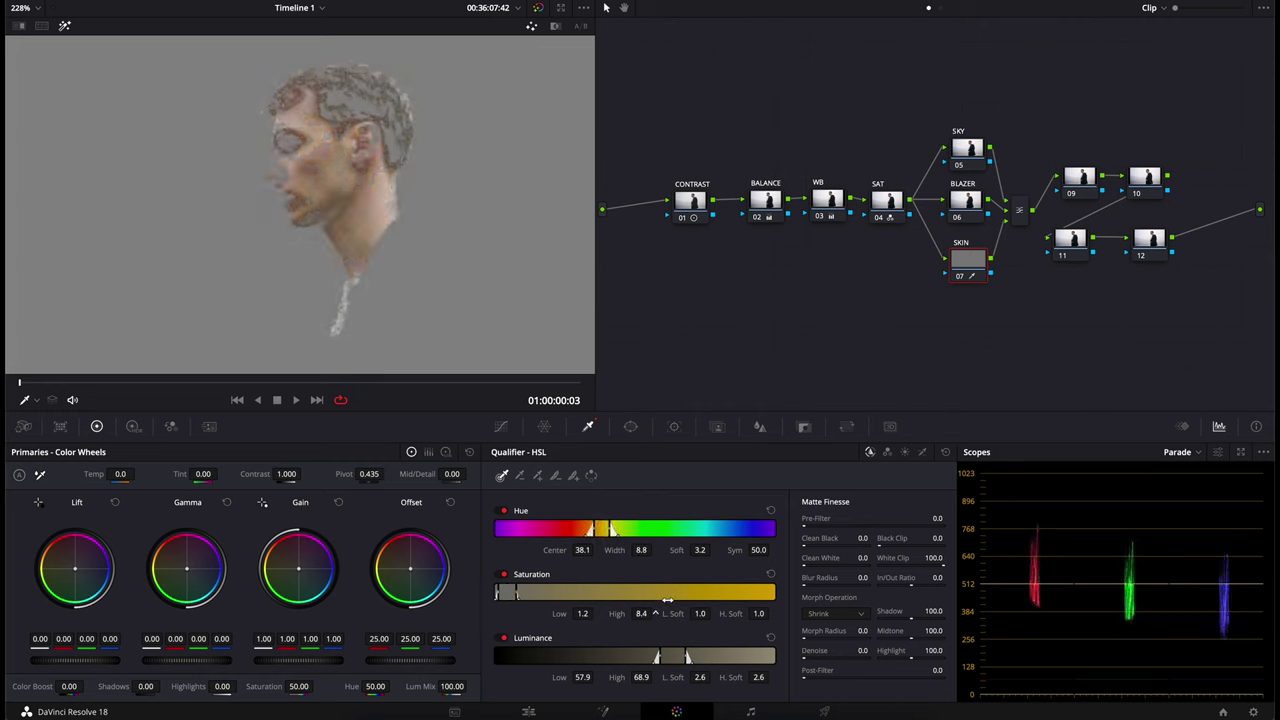
mouse_move(583, 614)
mouse_down()
mouse_move(574, 620)
mouse_move(583, 613)
mouse_up()
drag(583, 677, 585, 636)
drag(641, 677, 640, 668)
shift+click(402, 217)
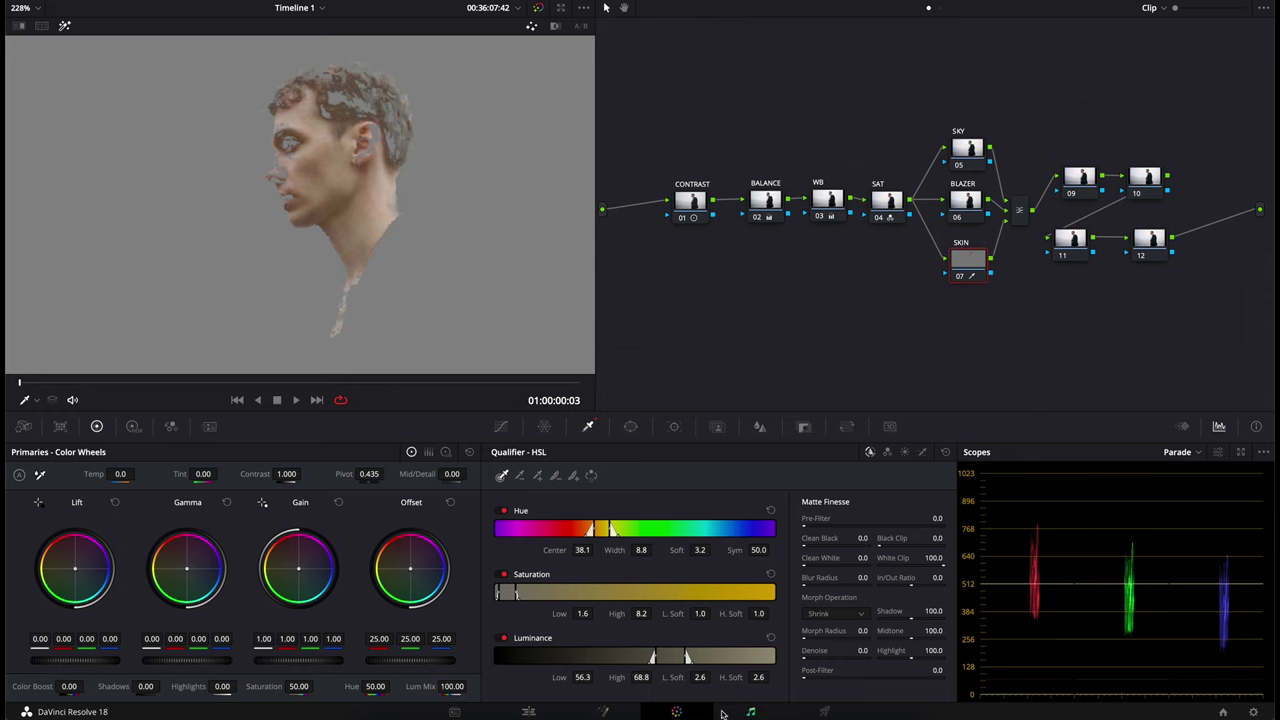
drag(642, 550, 662, 550)
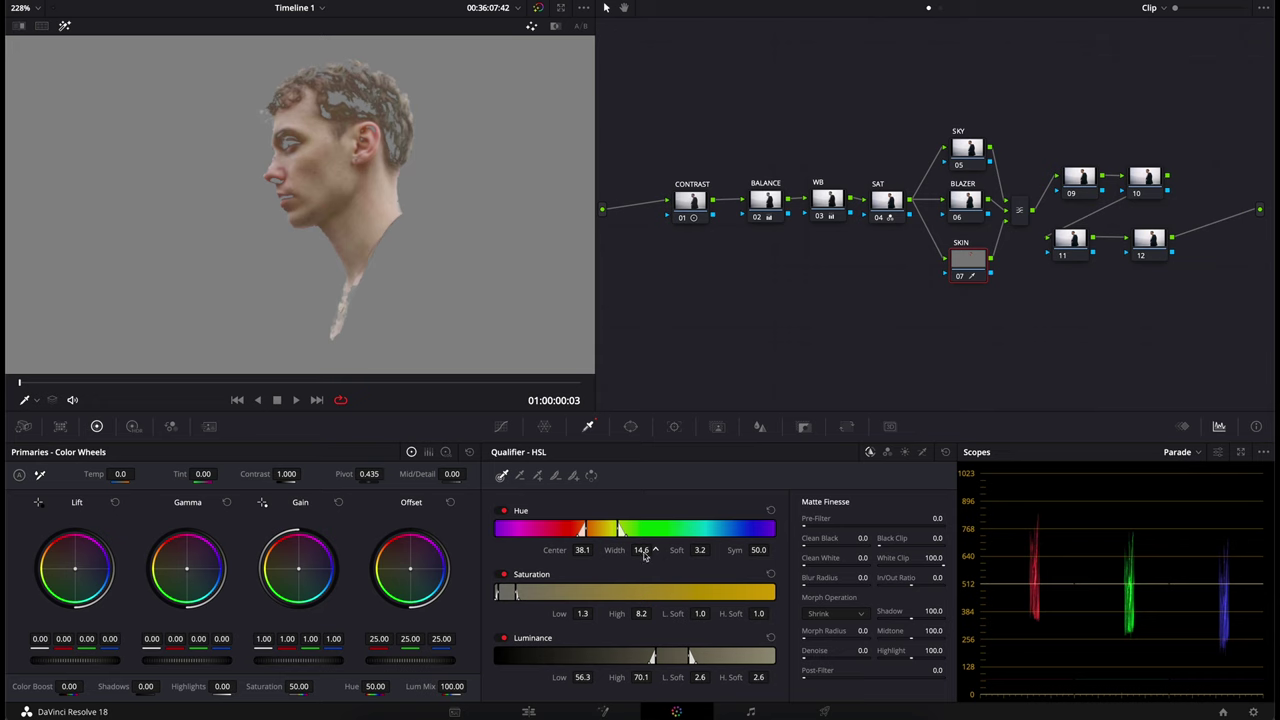
Step: Soften the skin matte with a blur radius of 10.6 and denoise of 1.5
scroll(507, 304, down, 1)
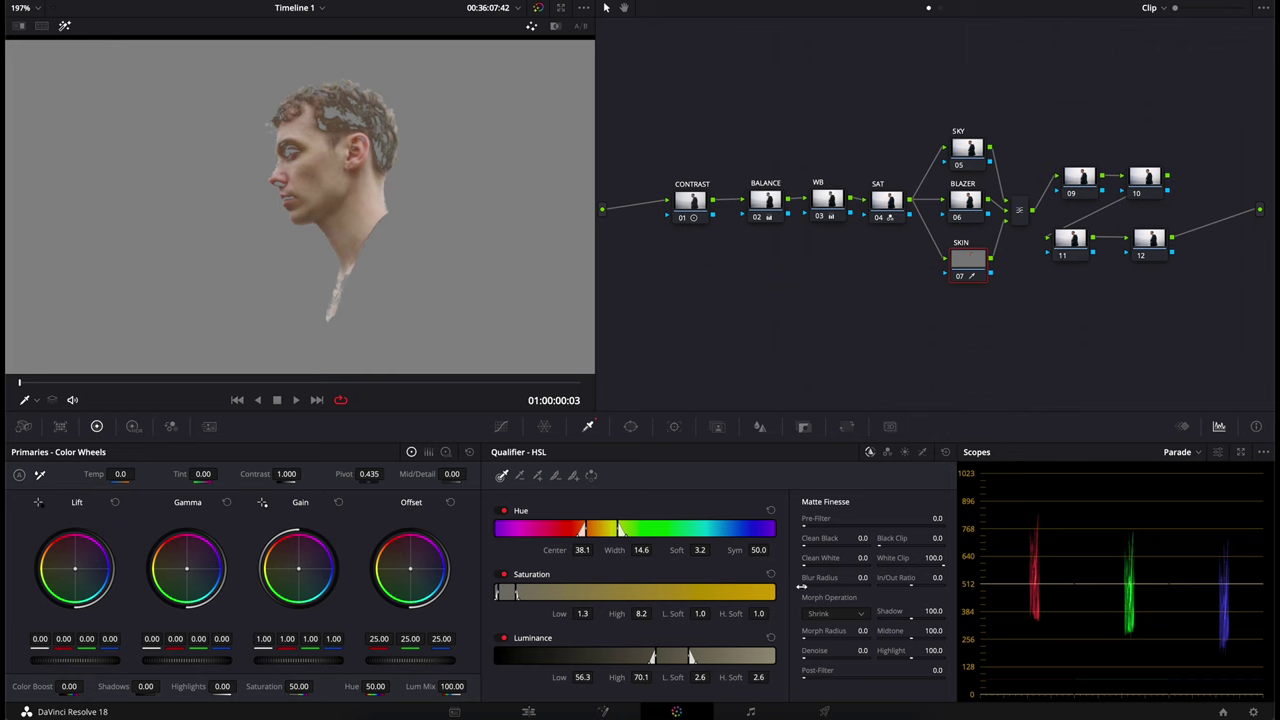
drag(849, 577, 864, 562)
drag(806, 656, 812, 656)
scroll(346, 193, down, 5)
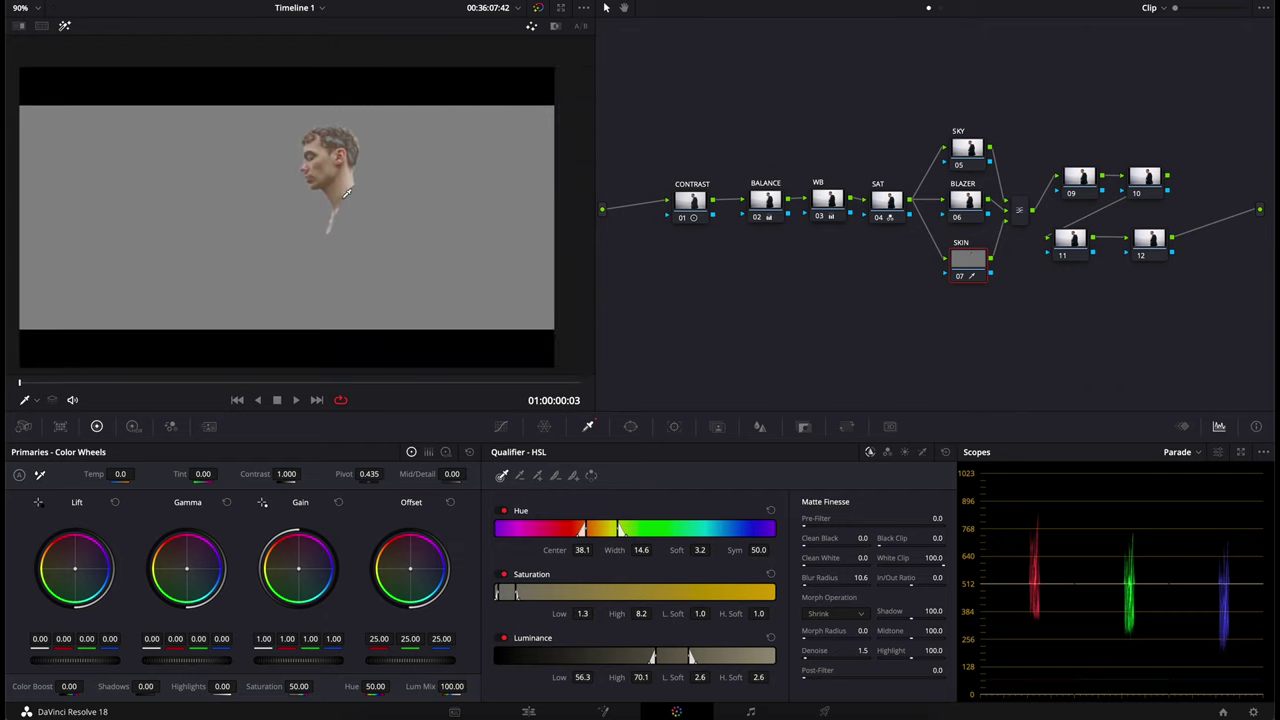
Step: Check the skin key at 01:01:04:20 and set its luminance low to 54.6 and denoise to 2.0
drag(110, 384, 288, 368)
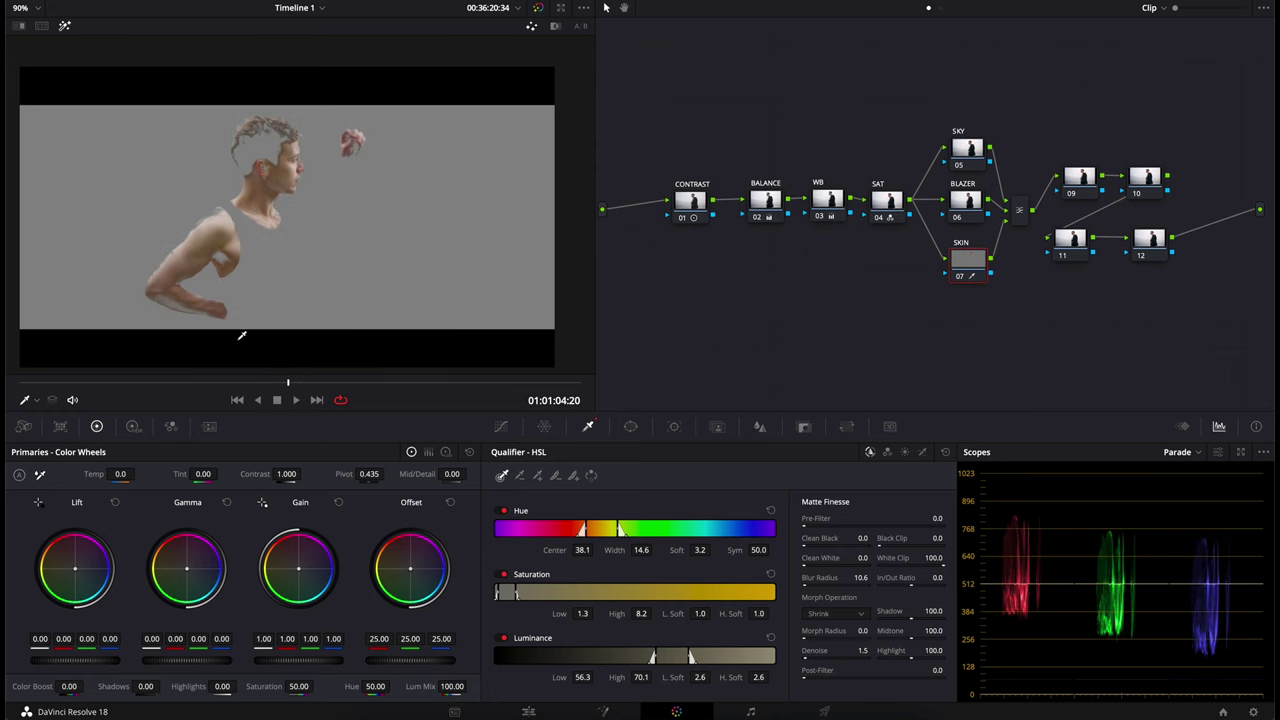
drag(643, 550, 644, 548)
drag(590, 677, 577, 677)
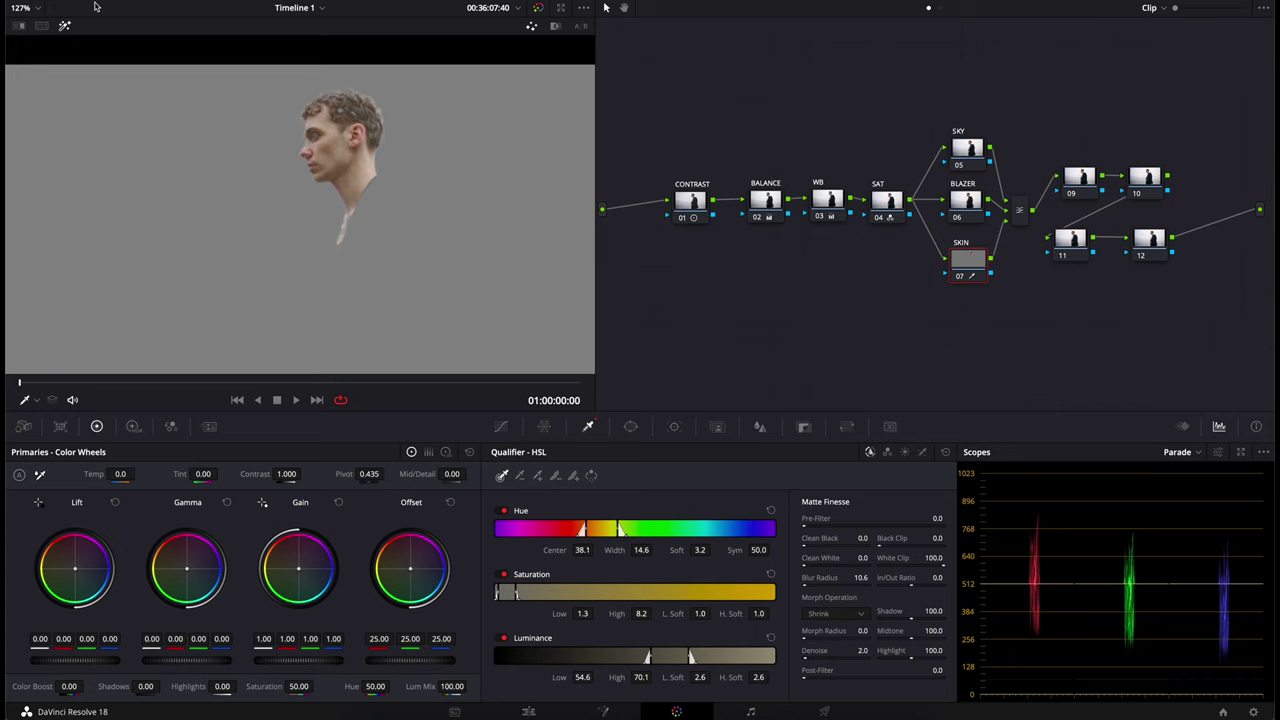
Step: Toggle the highlight to compare the isolated skin with the full image, leaving it off
key(shift+h)
click(64, 27)
click(64, 27)
click(64, 27)
click(64, 27)
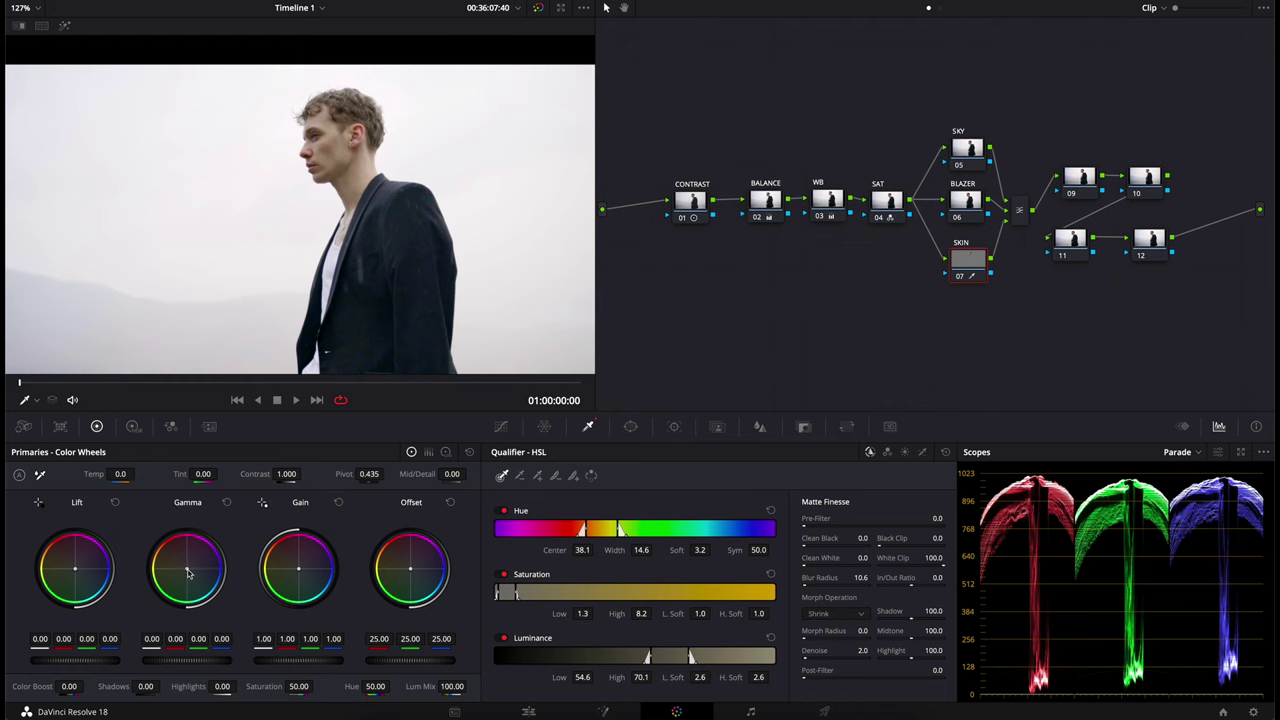
Step: Try pushing the SKIN node's gamma strongly toward orange, with red at 0.70, green at -0.03 and blue at -1.00
drag(187, 572, 168, 556)
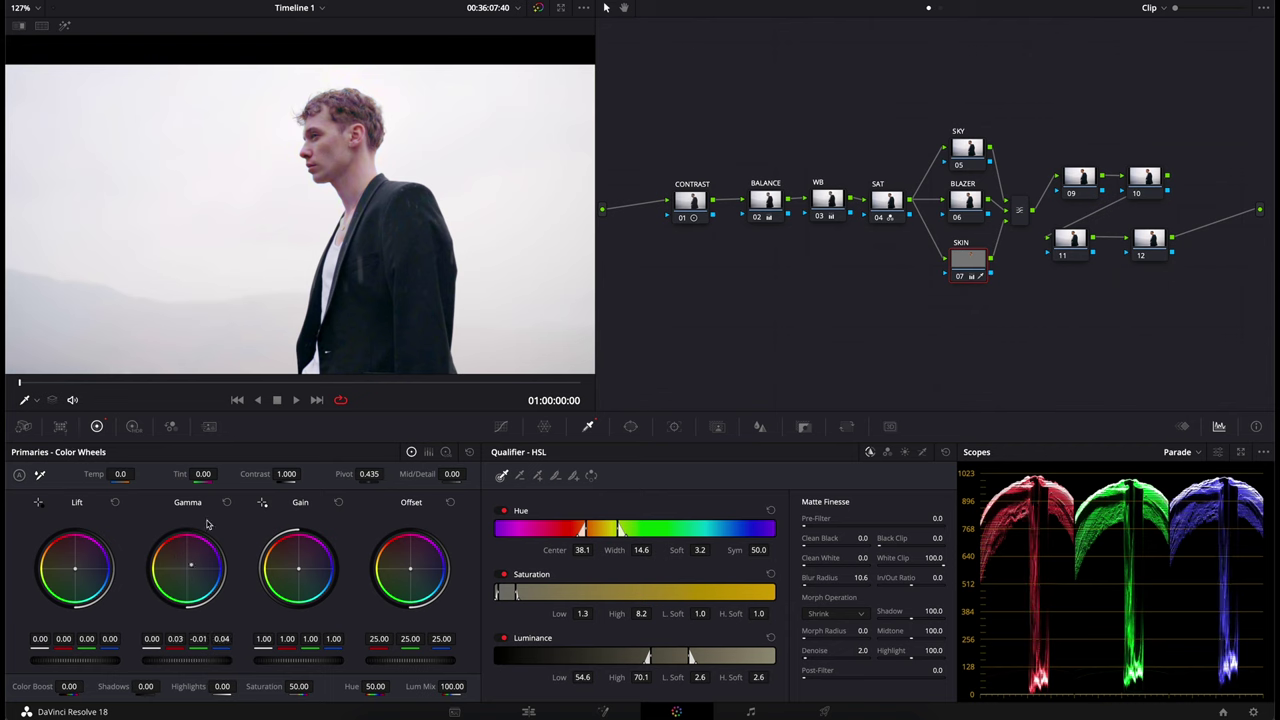
drag(628, 380, 321, 167)
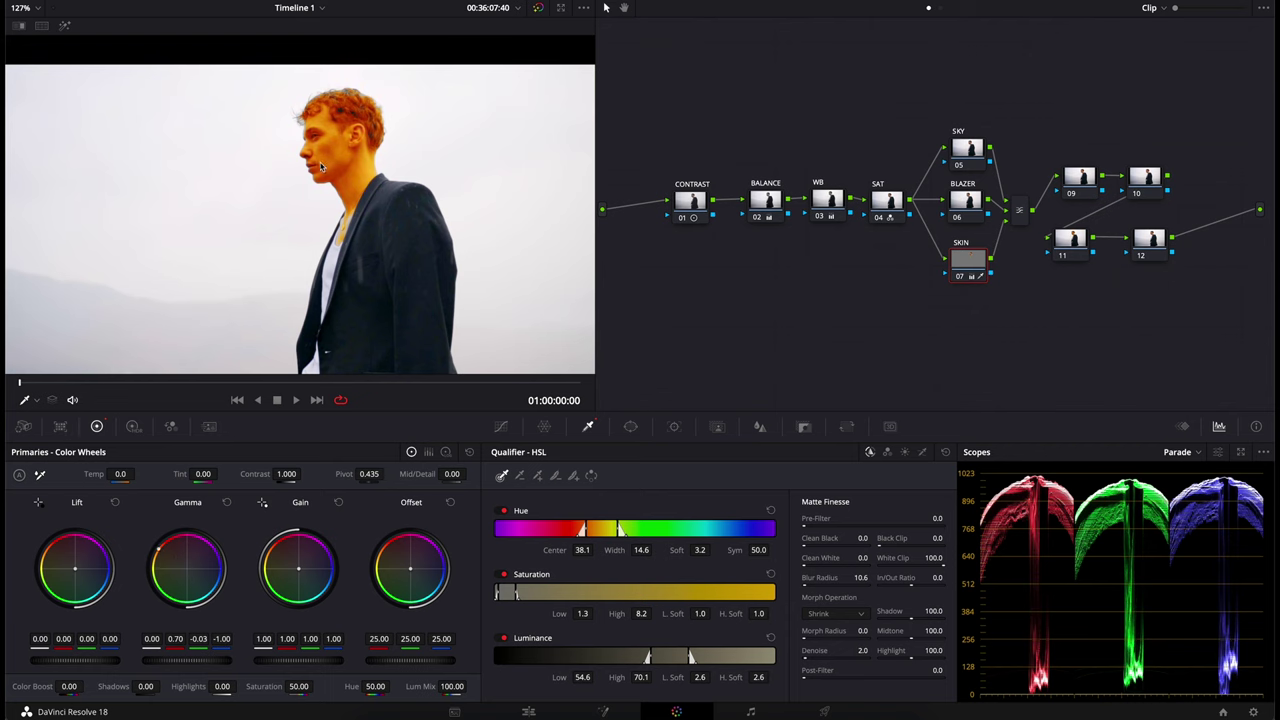
scroll(386, 276, down, 3)
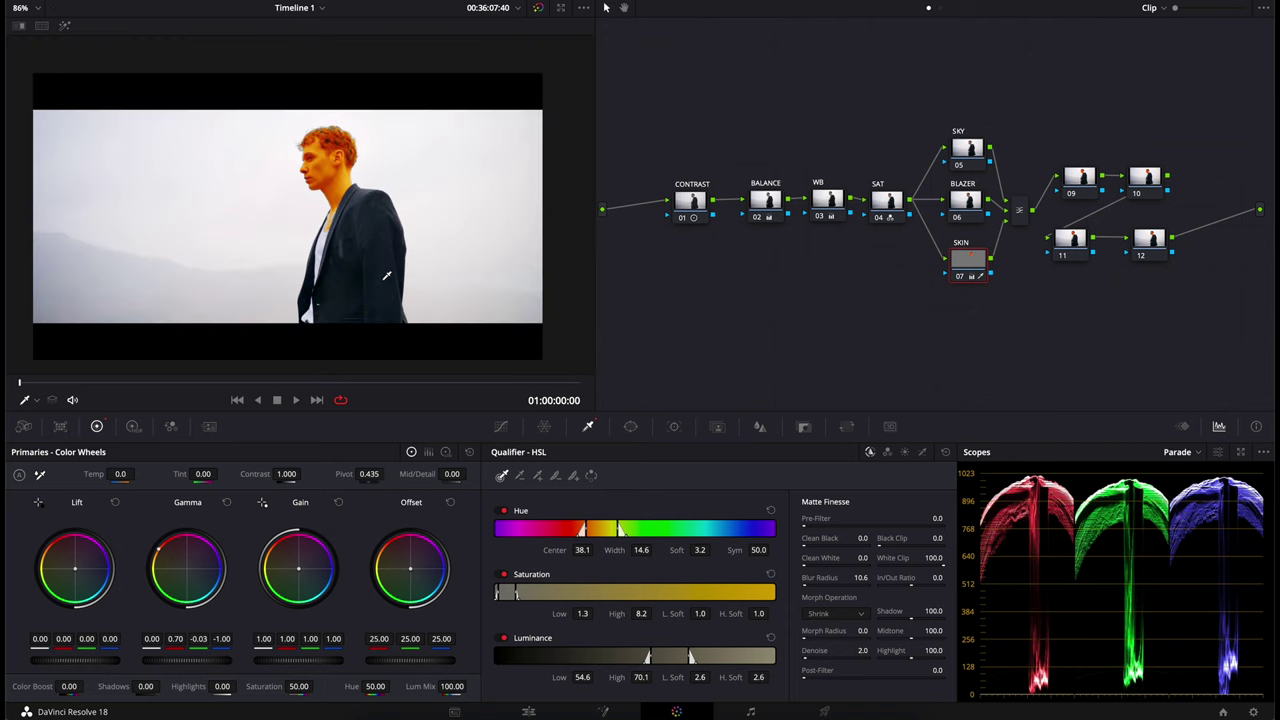
drag(1014, 77, 929, 327)
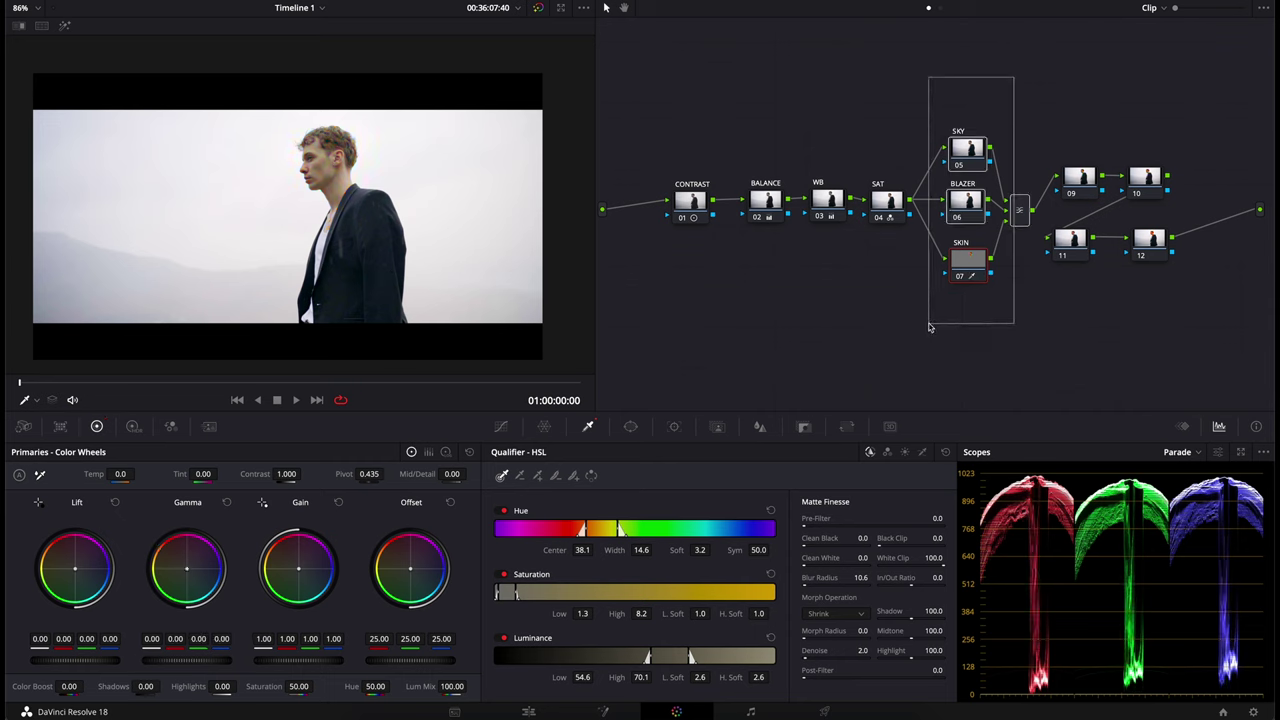
drag(929, 327, 928, 110)
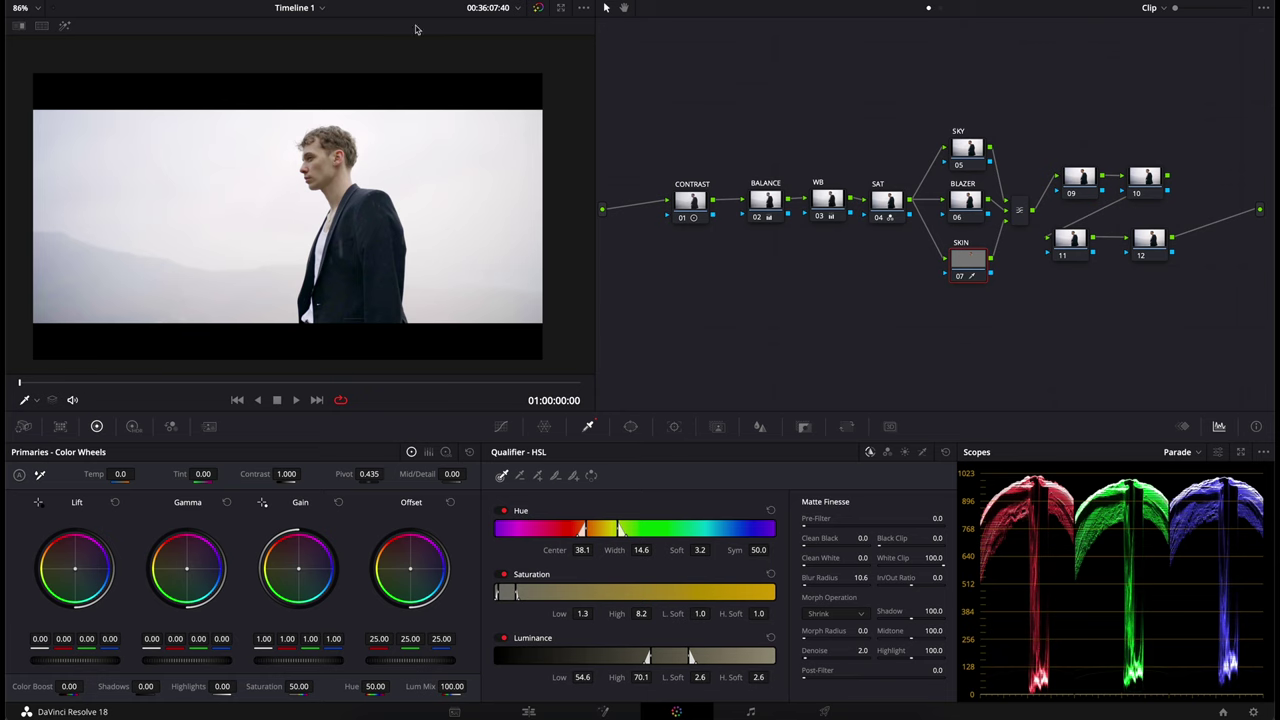
Step: Warm the skin slightly on the SKIN node by setting the blue gamma to -0.02
scroll(300, 190, up, 4)
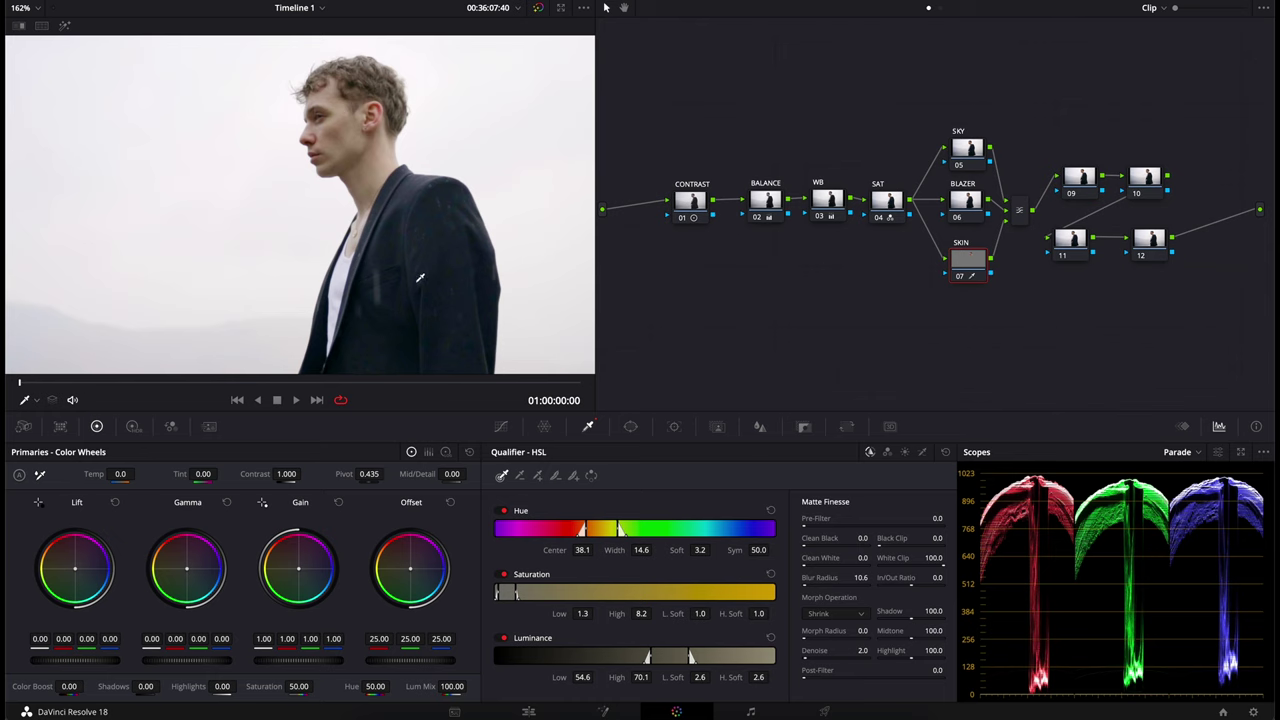
scroll(500, 150, down, 2)
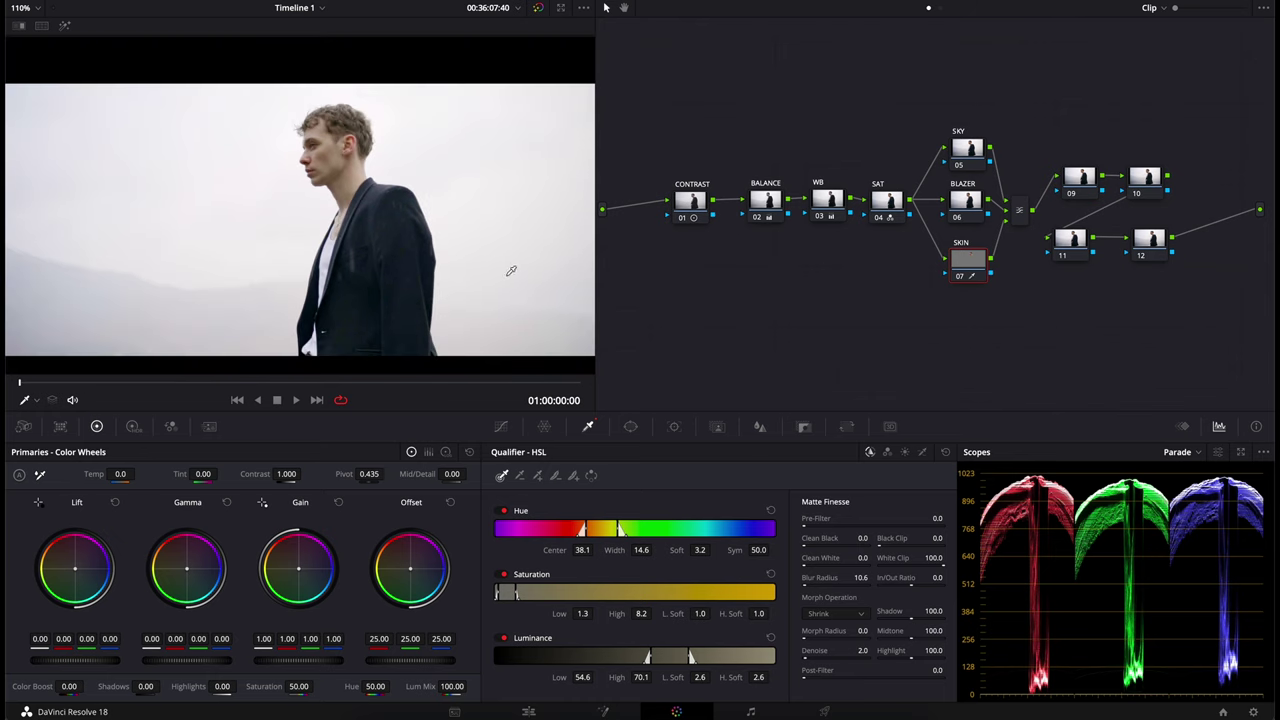
scroll(450, 290, up, 1)
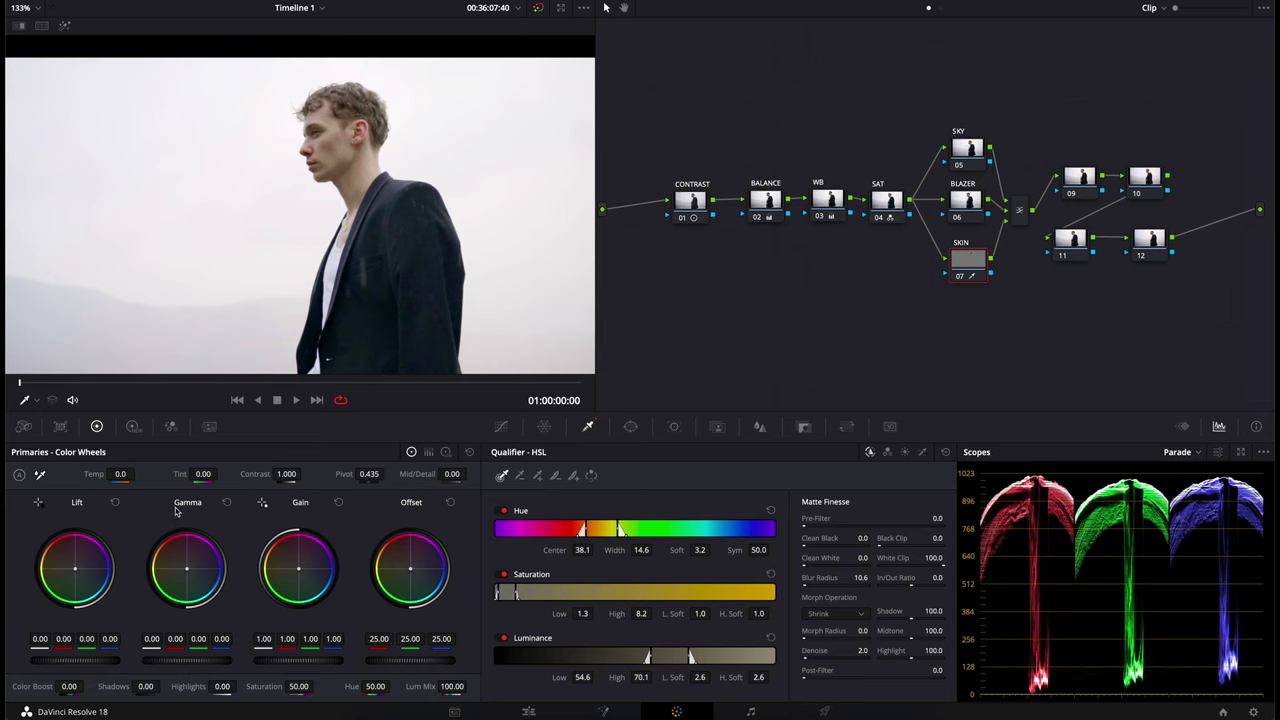
drag(188, 571, 185, 572)
scroll(444, 160, down, 2)
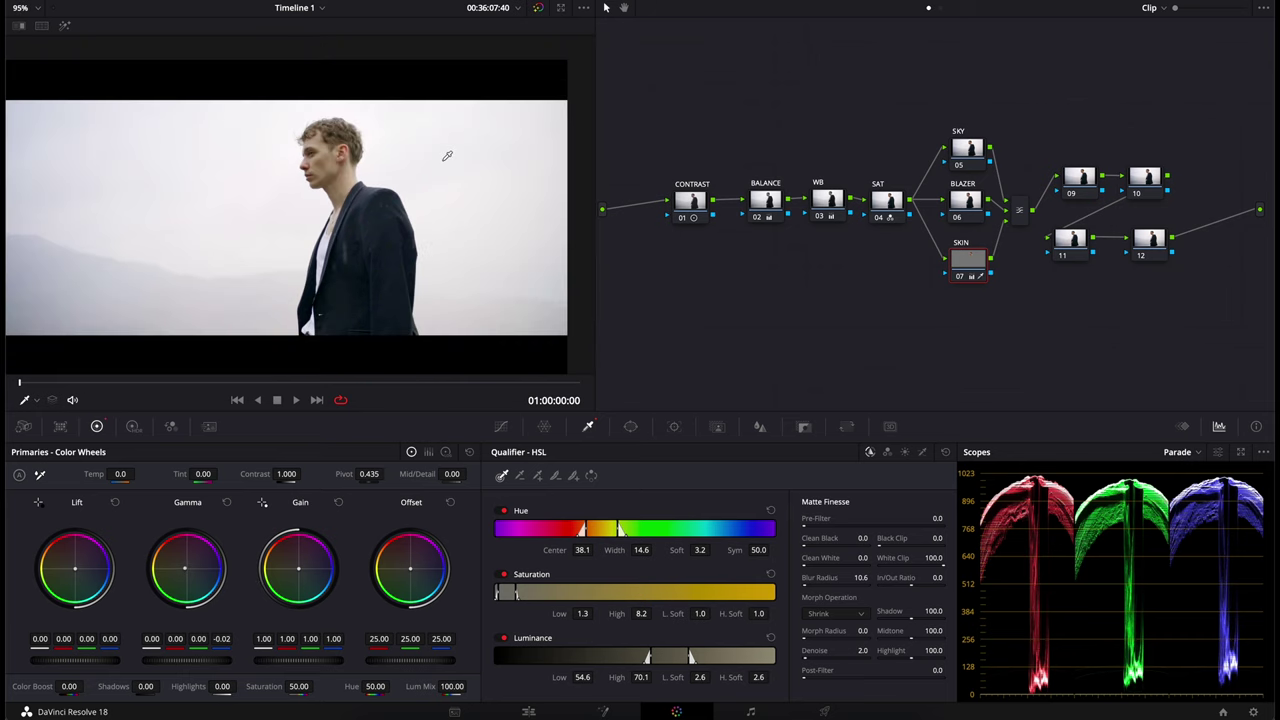
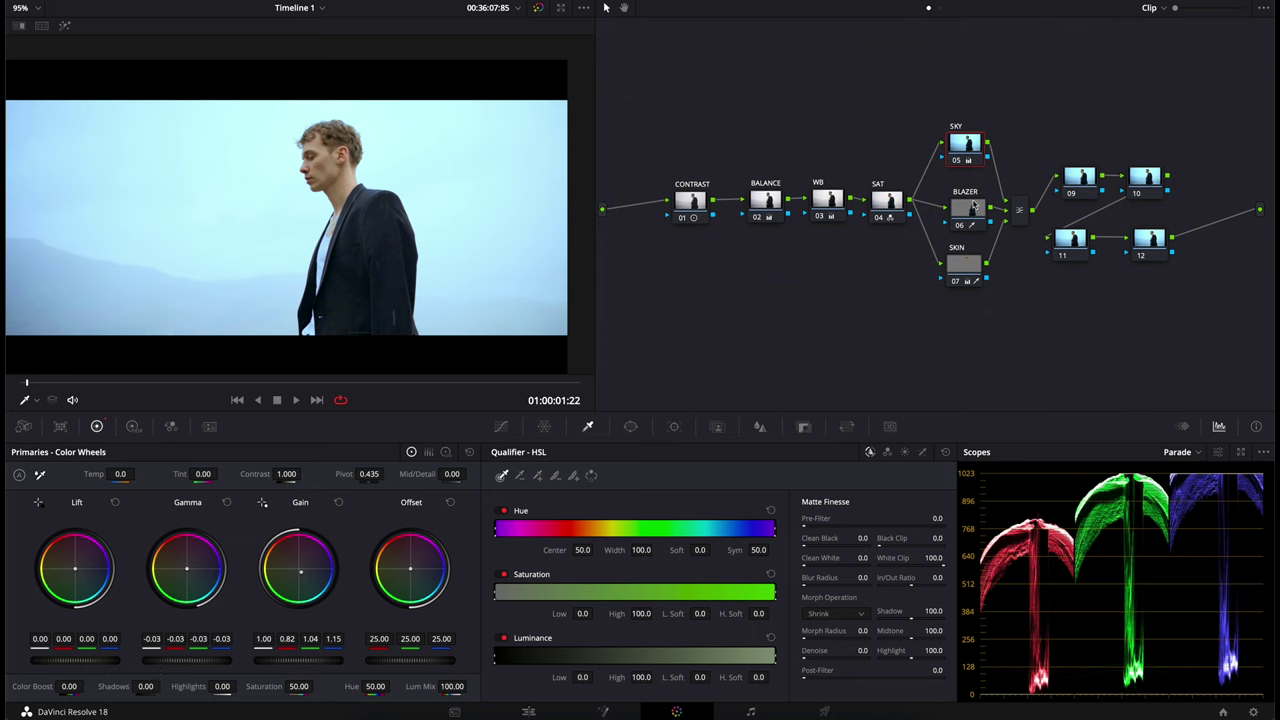
Step: On the BLAZER node, set the saturation to 27.80 and the gamma to -0.03
click(972, 208)
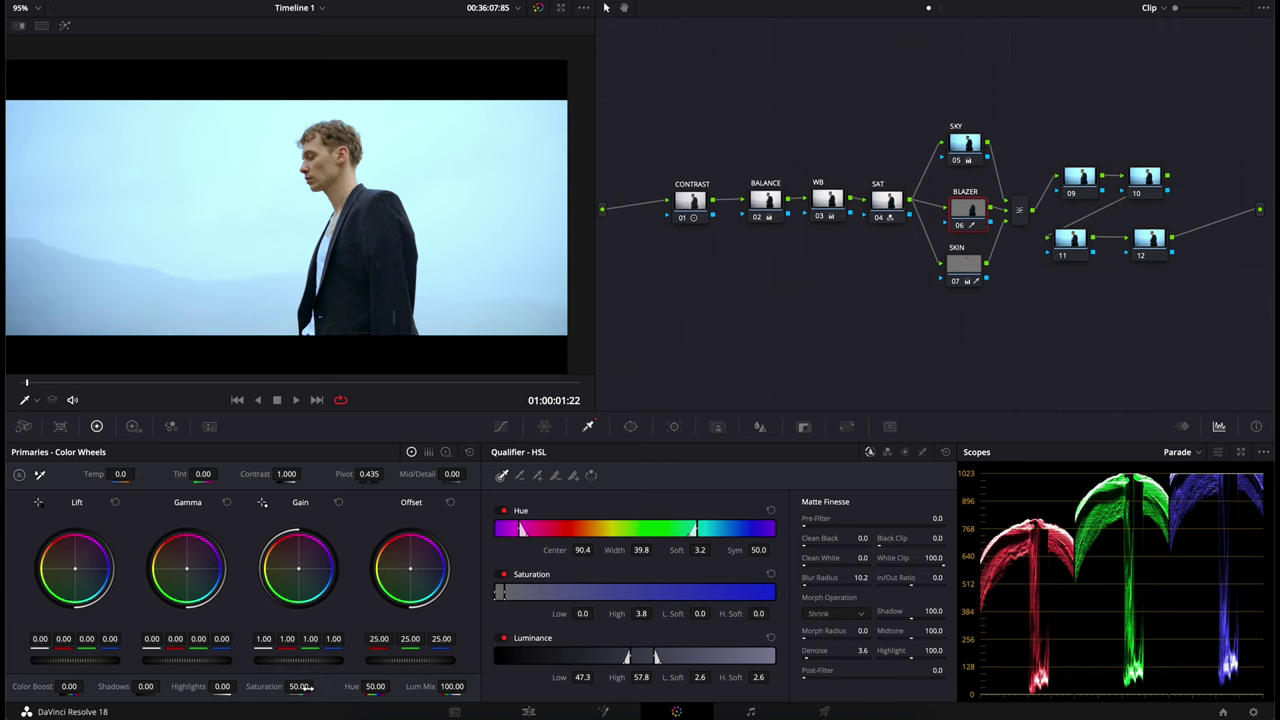
drag(300, 686, 159, 668)
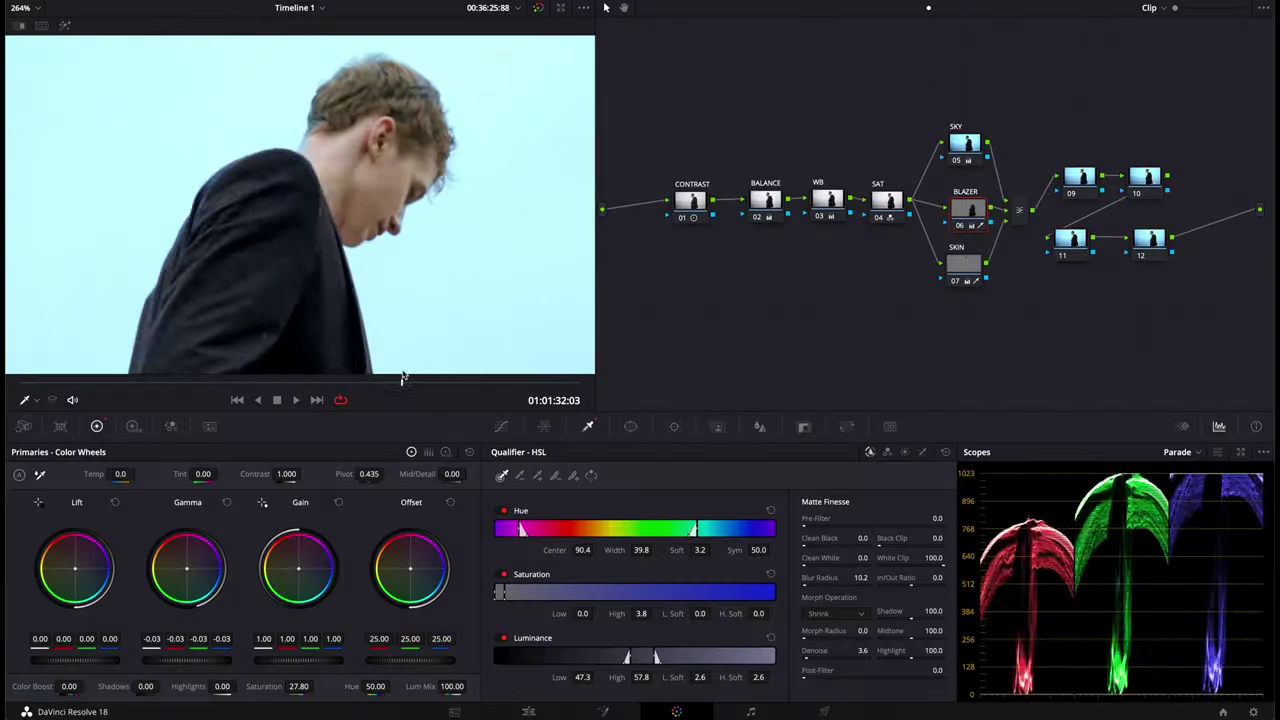
Step: Using the close-up at 01:00:53:12, widen the SKIN node's key to luminance high 72.7, hue width 17.6 and saturation low 1.1
click(242, 381)
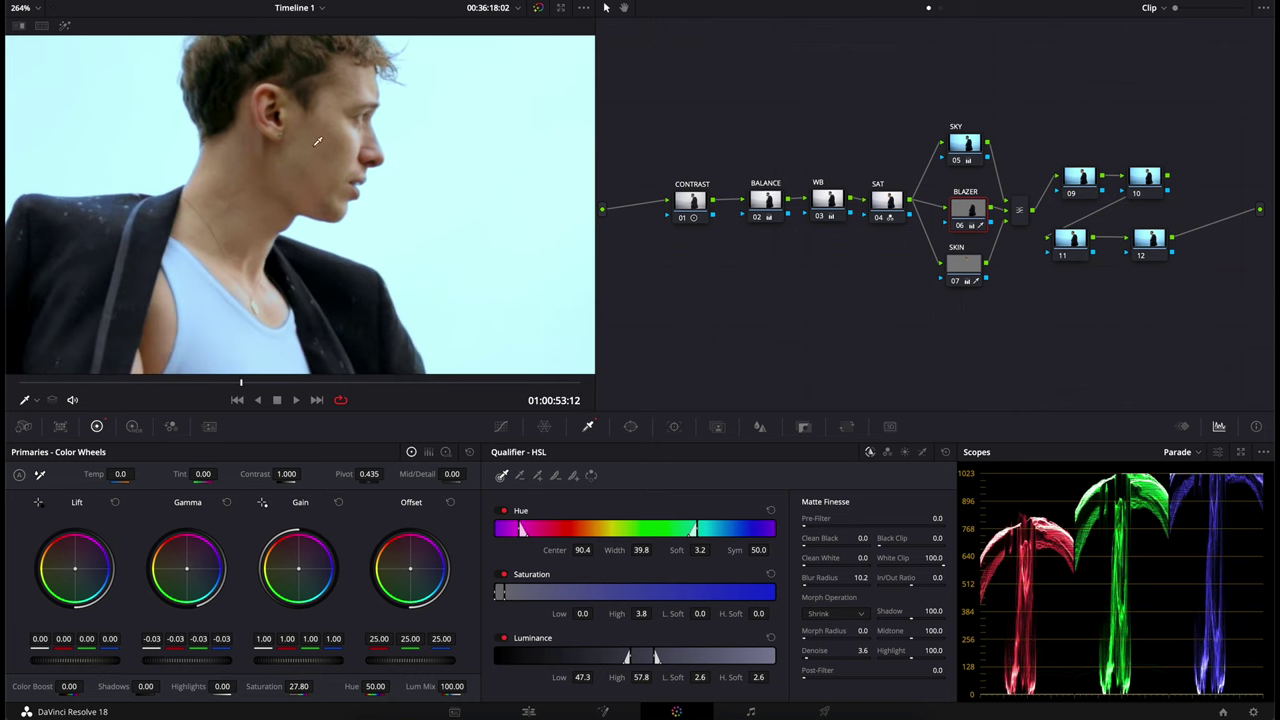
scroll(318, 142, up, 5)
drag(418, 62, 387, 113)
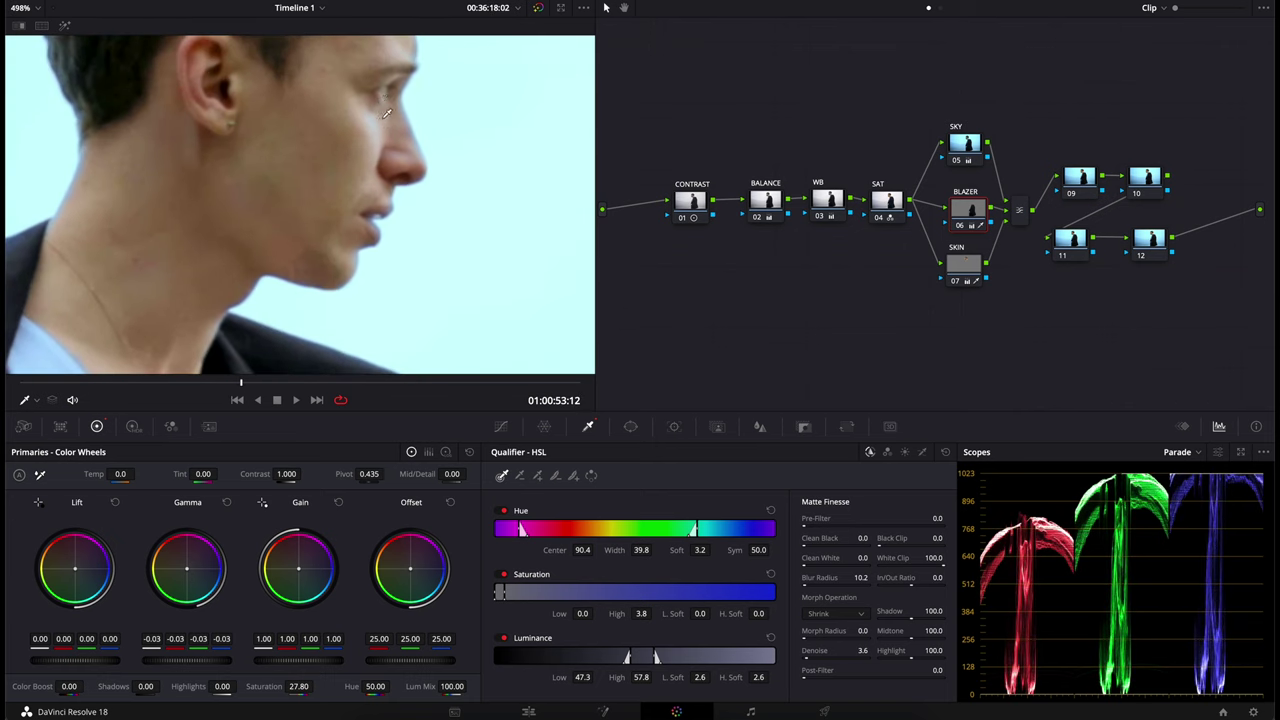
click(955, 270)
key(shift+h)
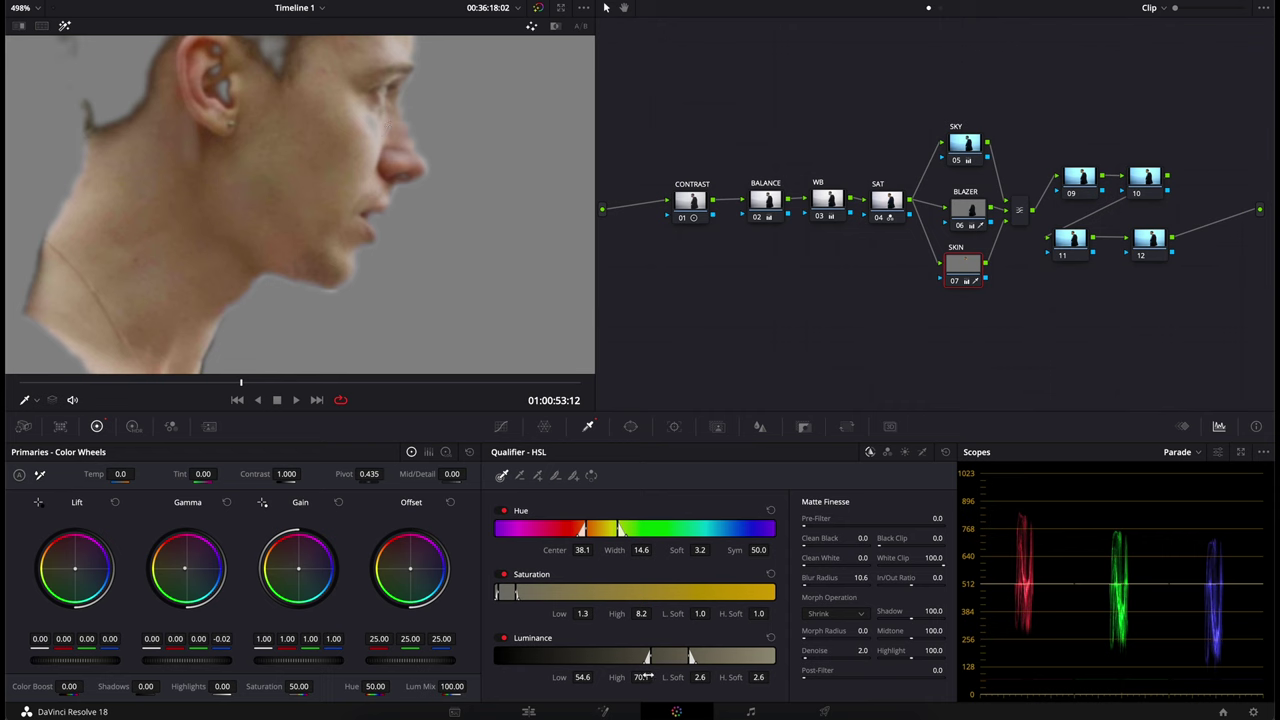
drag(640, 677, 655, 677)
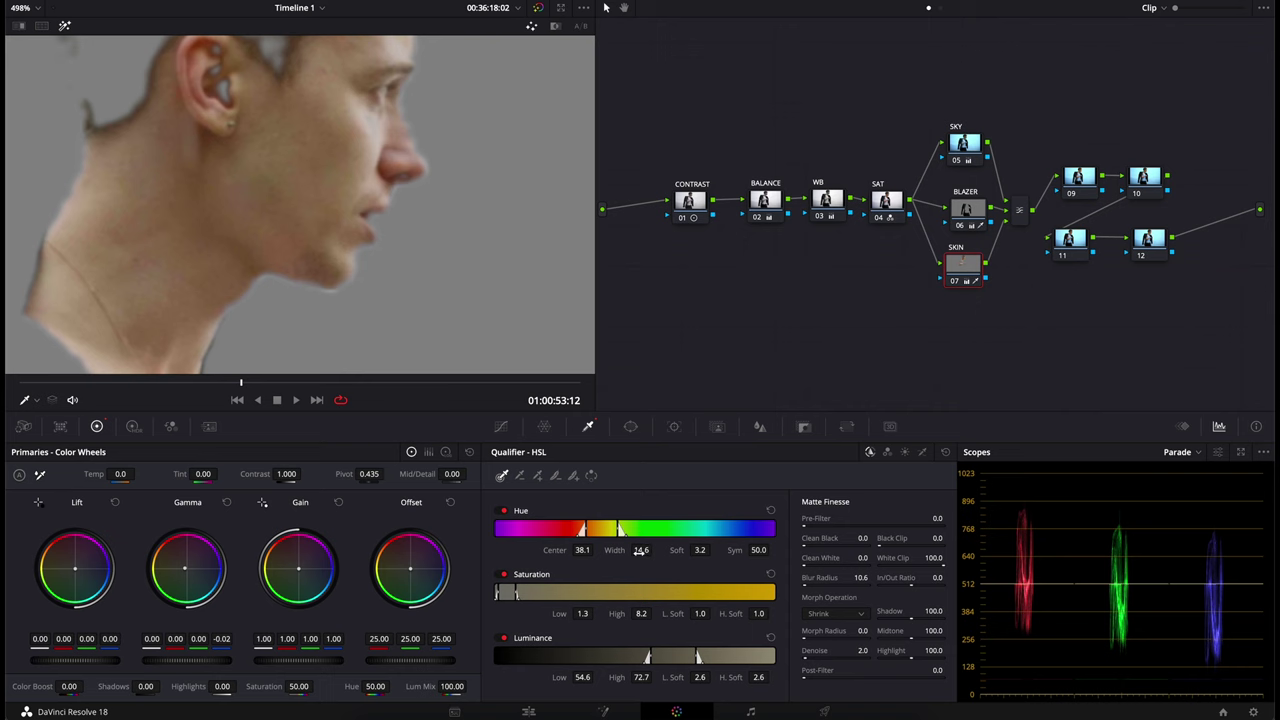
drag(640, 545, 660, 546)
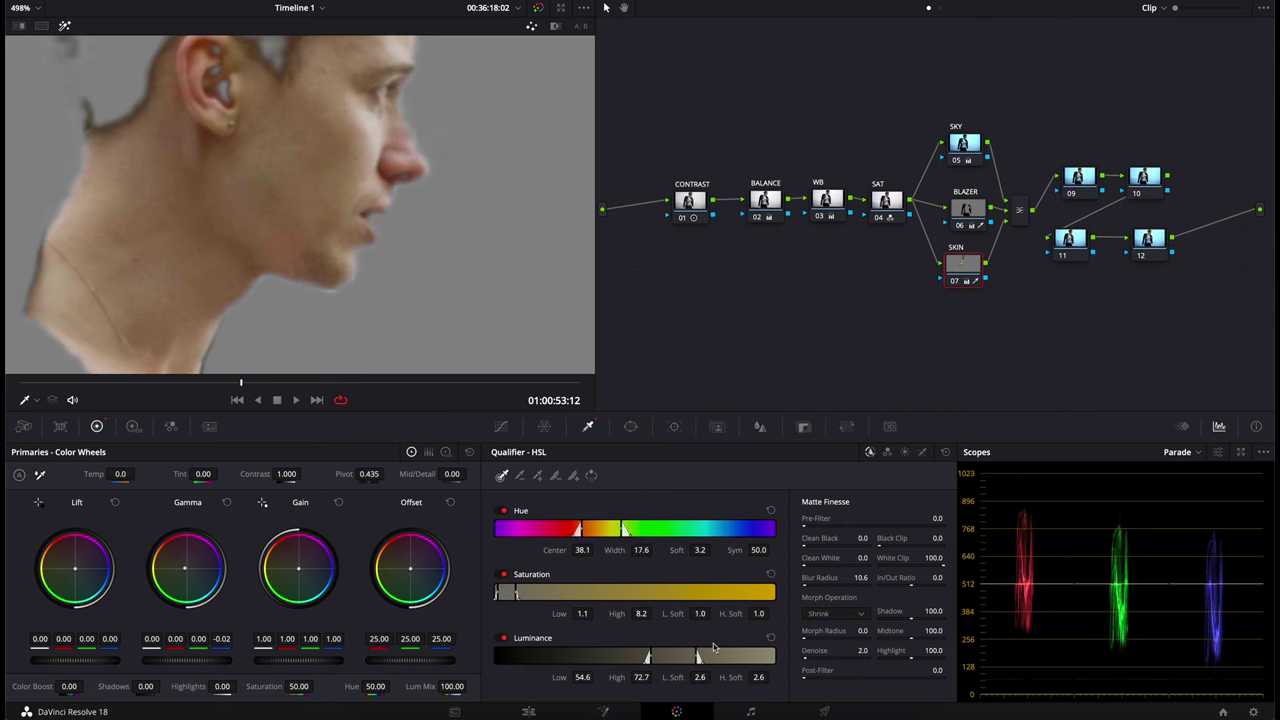
Step: Check the skin key on the clip's first frame, turn the highlight off and view the whole graded image
drag(62, 384, 18, 386)
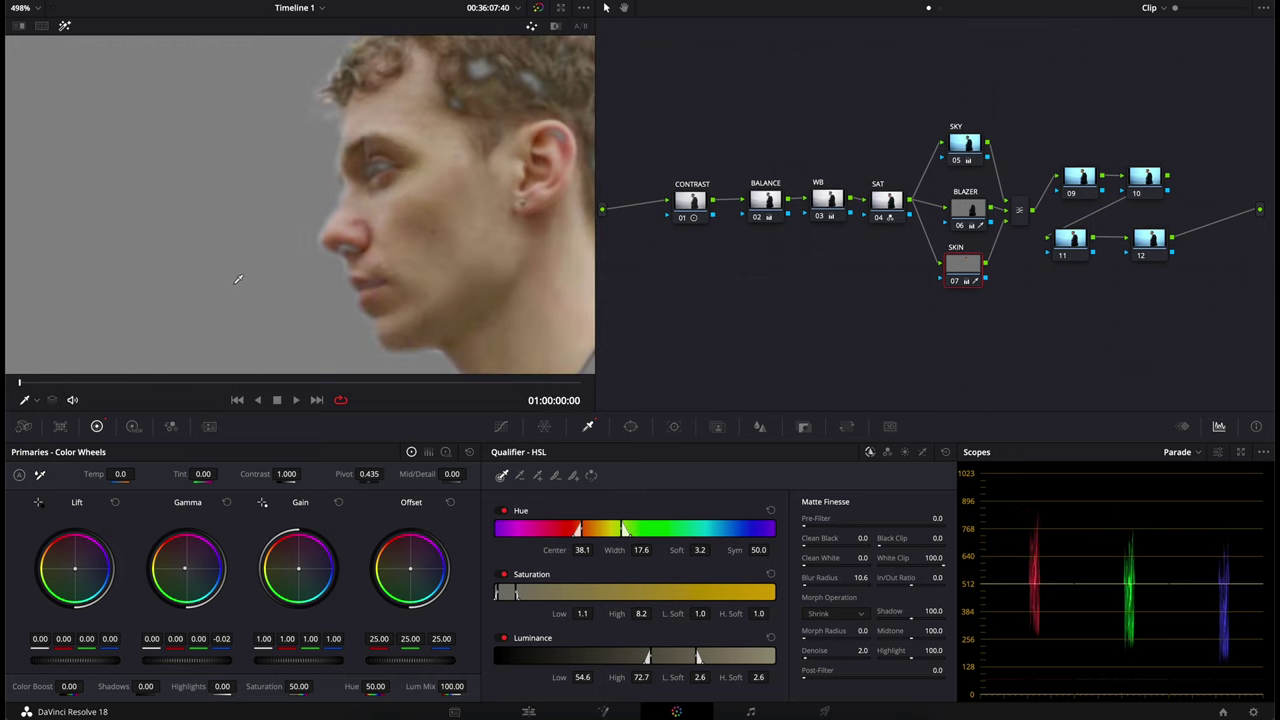
key(shift+h)
key(shift+z)
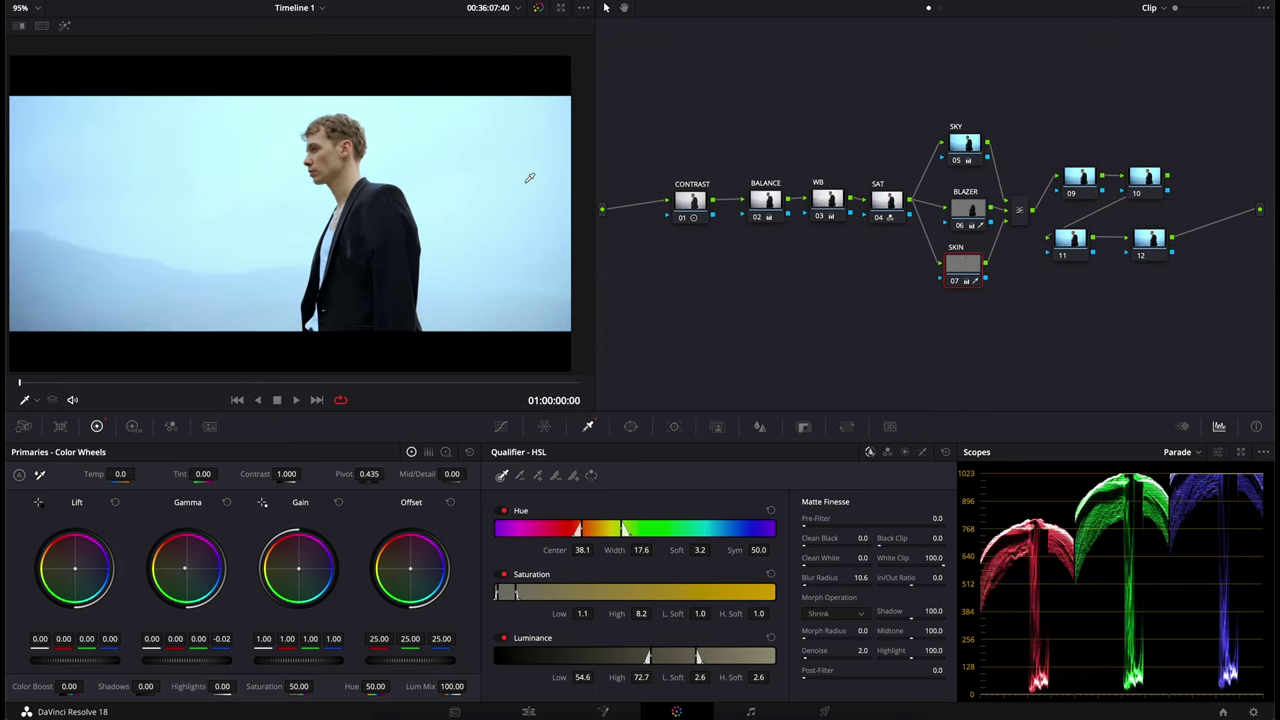
Step: Label node 09 GLOBAL PRIO and lower its overall gain to 0.83
click(1082, 180)
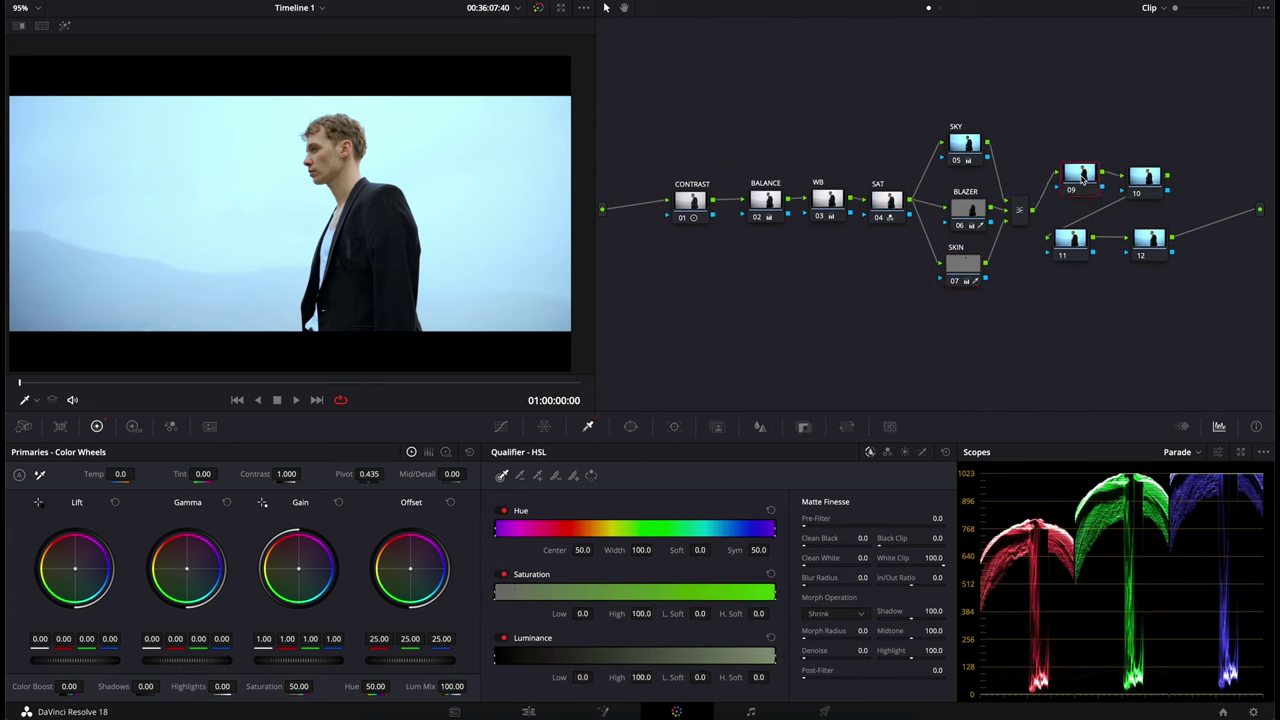
text(GLOBAL PRIO)
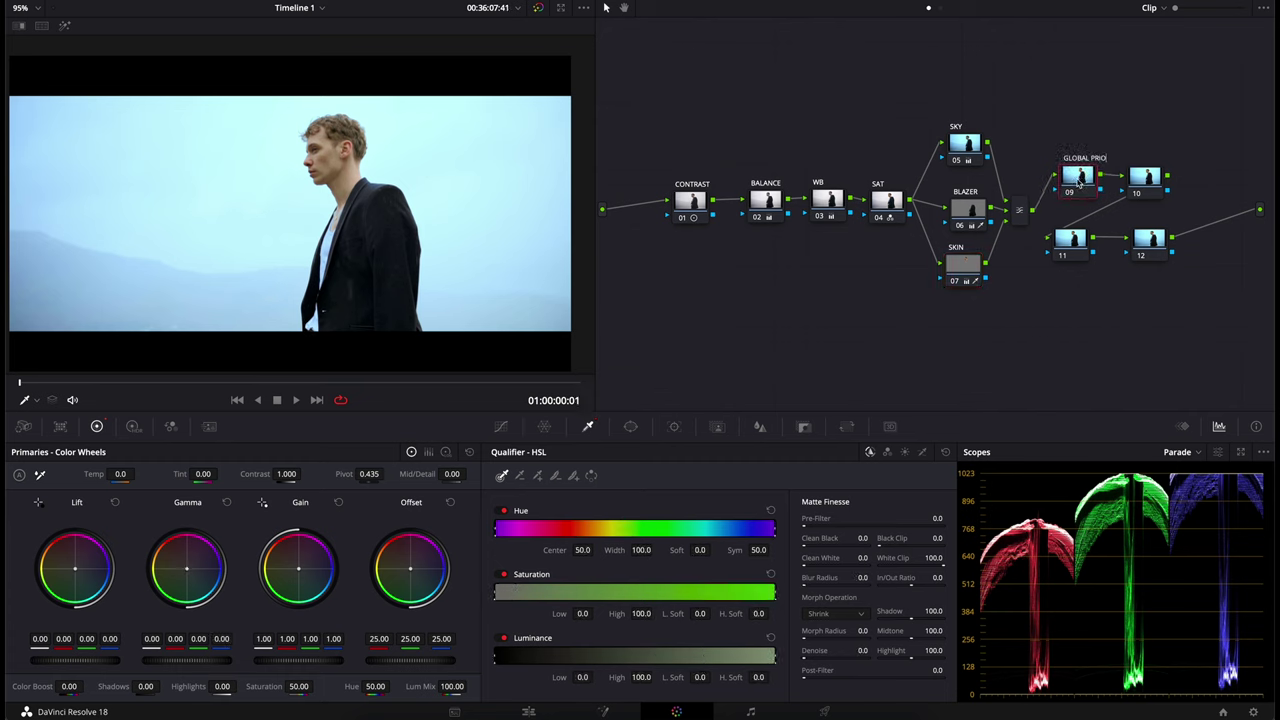
key(Return)
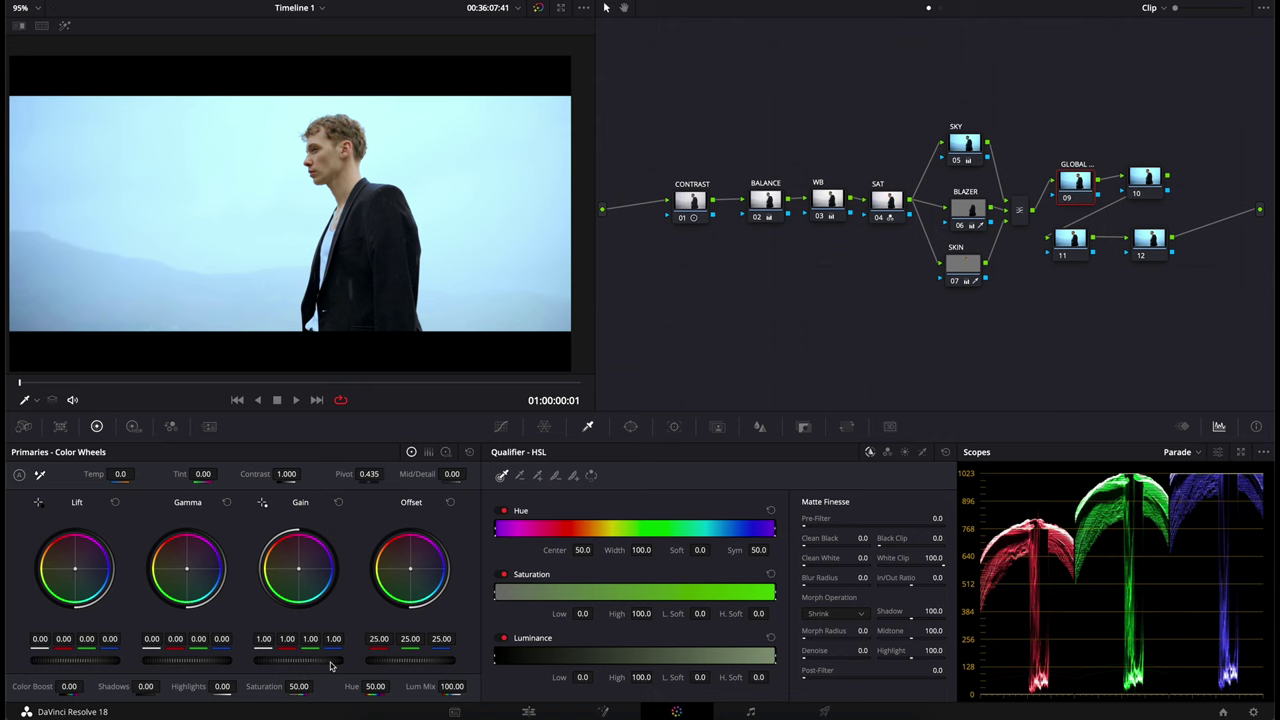
drag(330, 664, 258, 680)
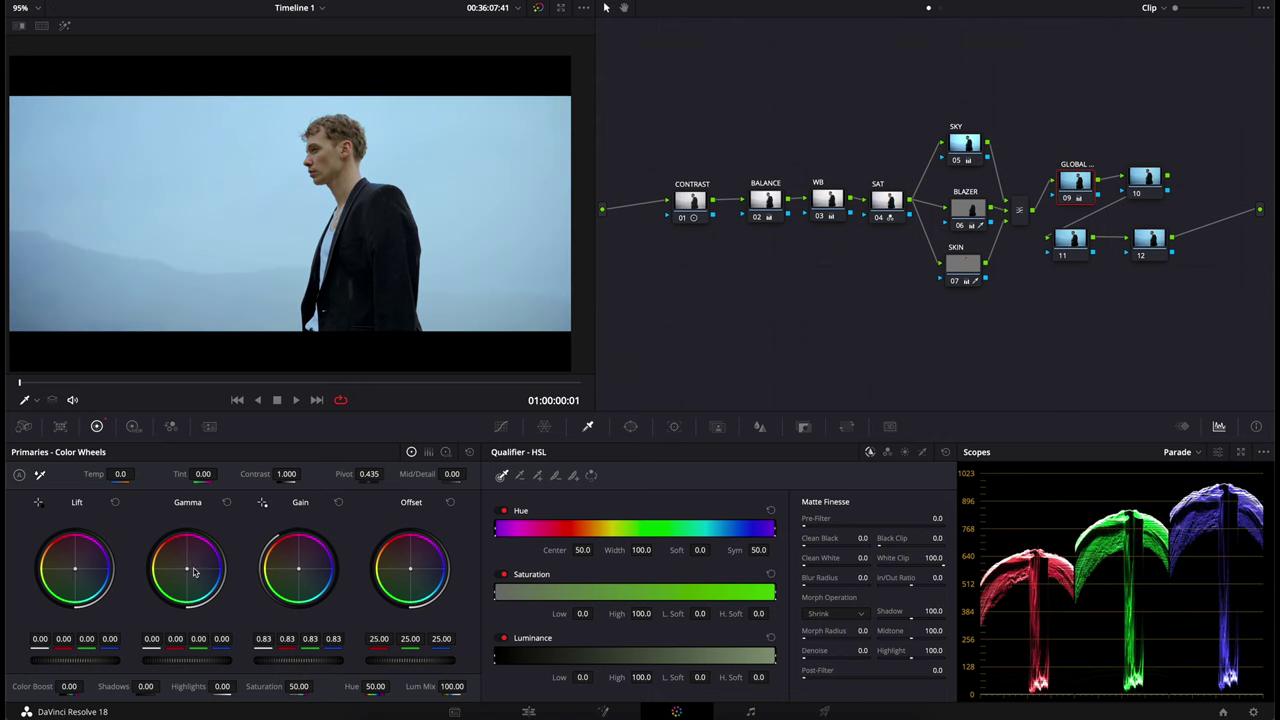
Step: Tint the GLOBAL PRIO node's gamma toward blue, with red -0.04, green 0.01 and blue 0.04
drag(188, 572, 228, 630)
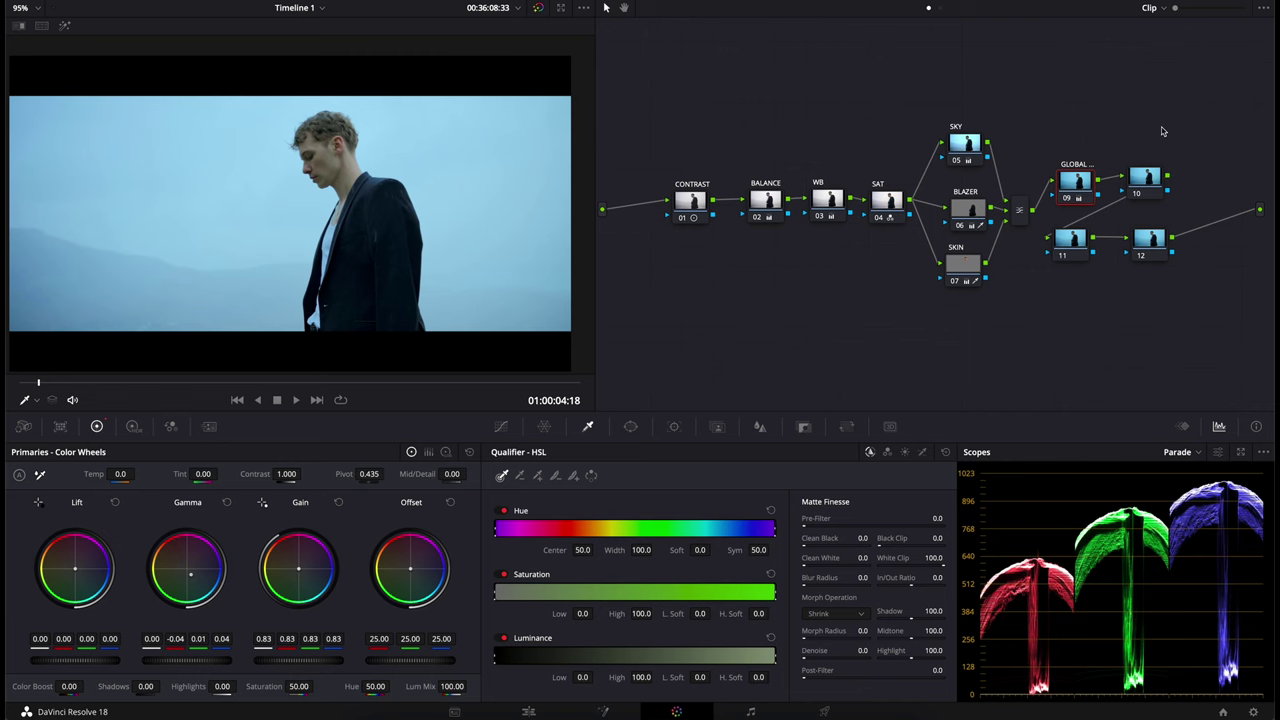
drag(1163, 128, 1057, 272)
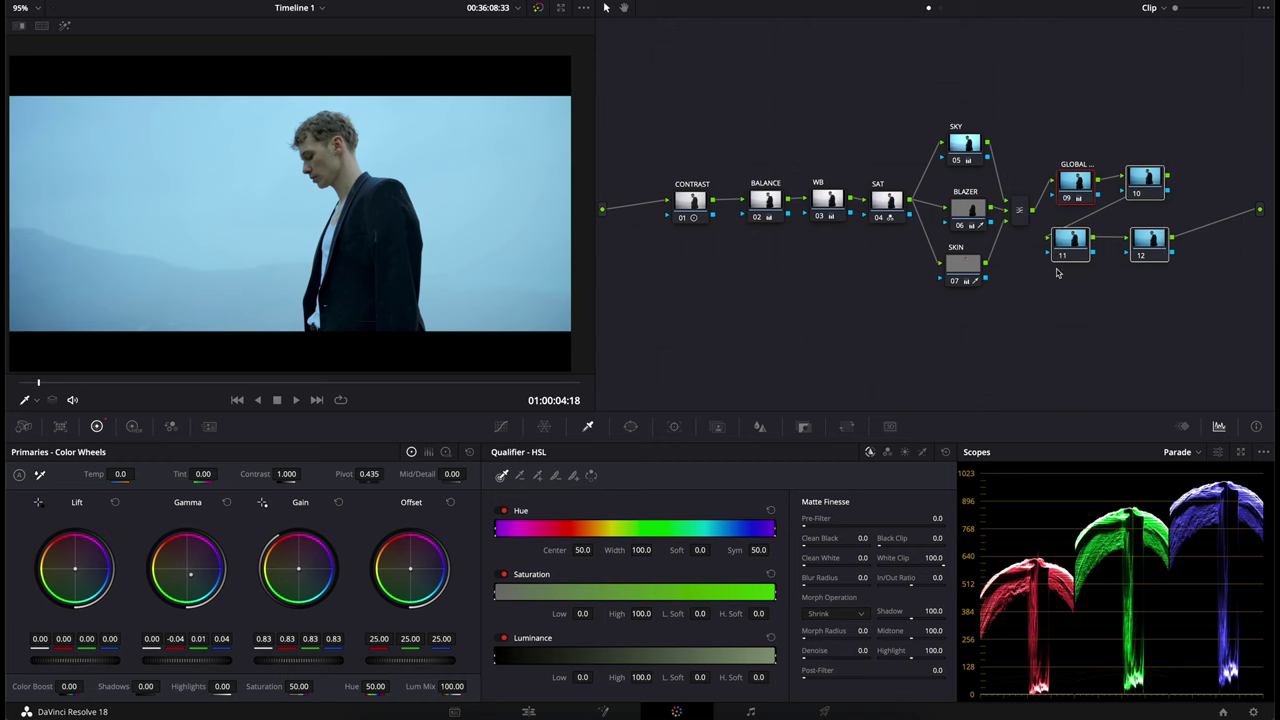
Step: Warm the SKIN node's gamma to red 0.02 and blue -0.04, and play the clip full screen to check it
click(971, 268)
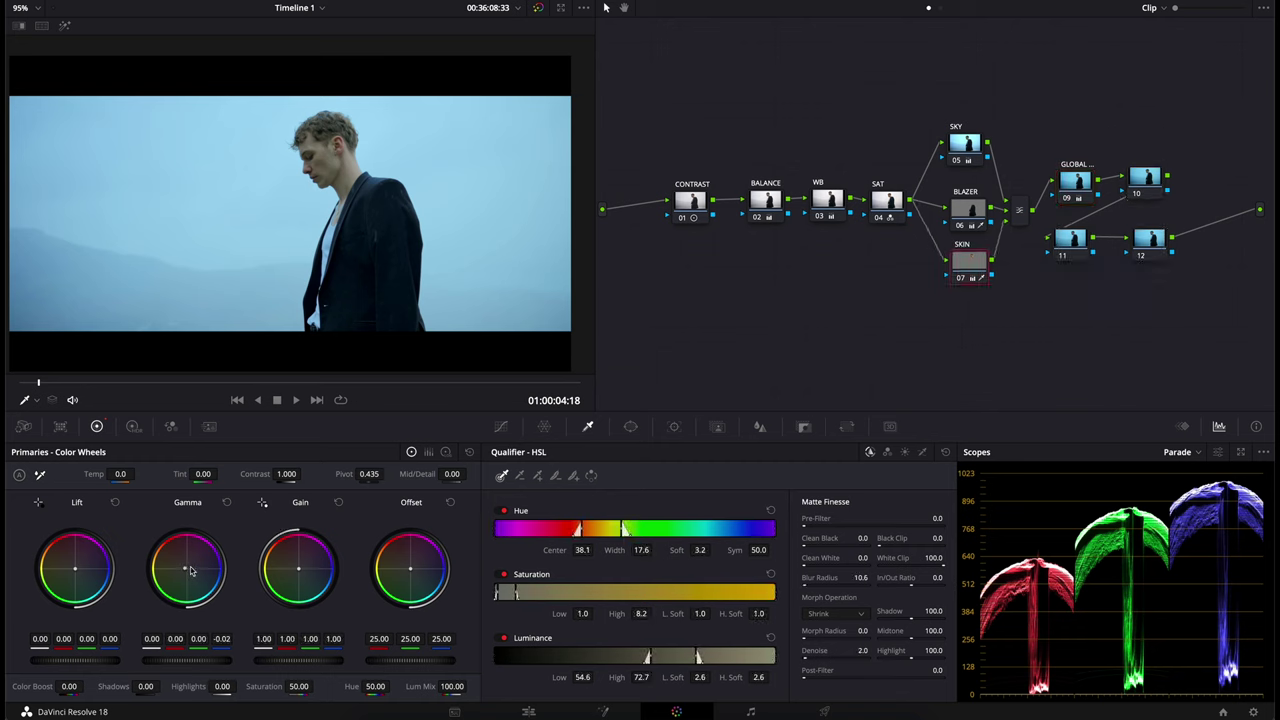
scroll(339, 155, up, 4)
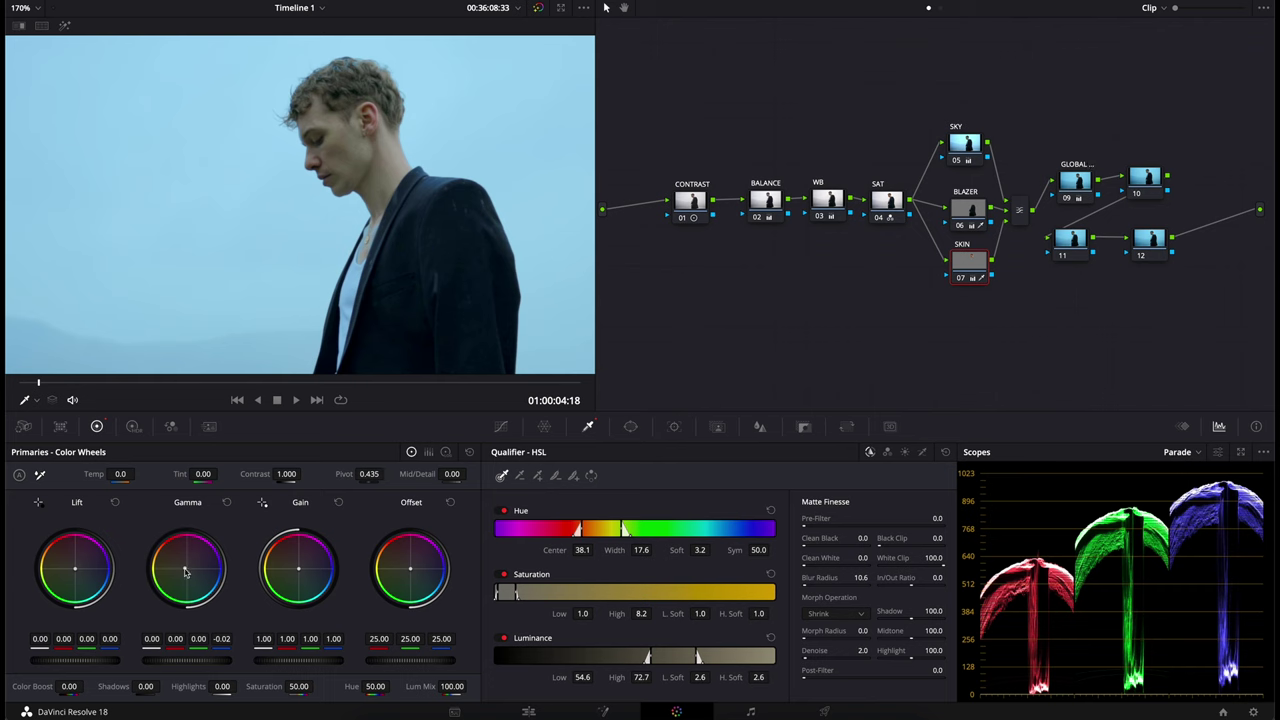
drag(184, 571, 163, 529)
key(shift+z)
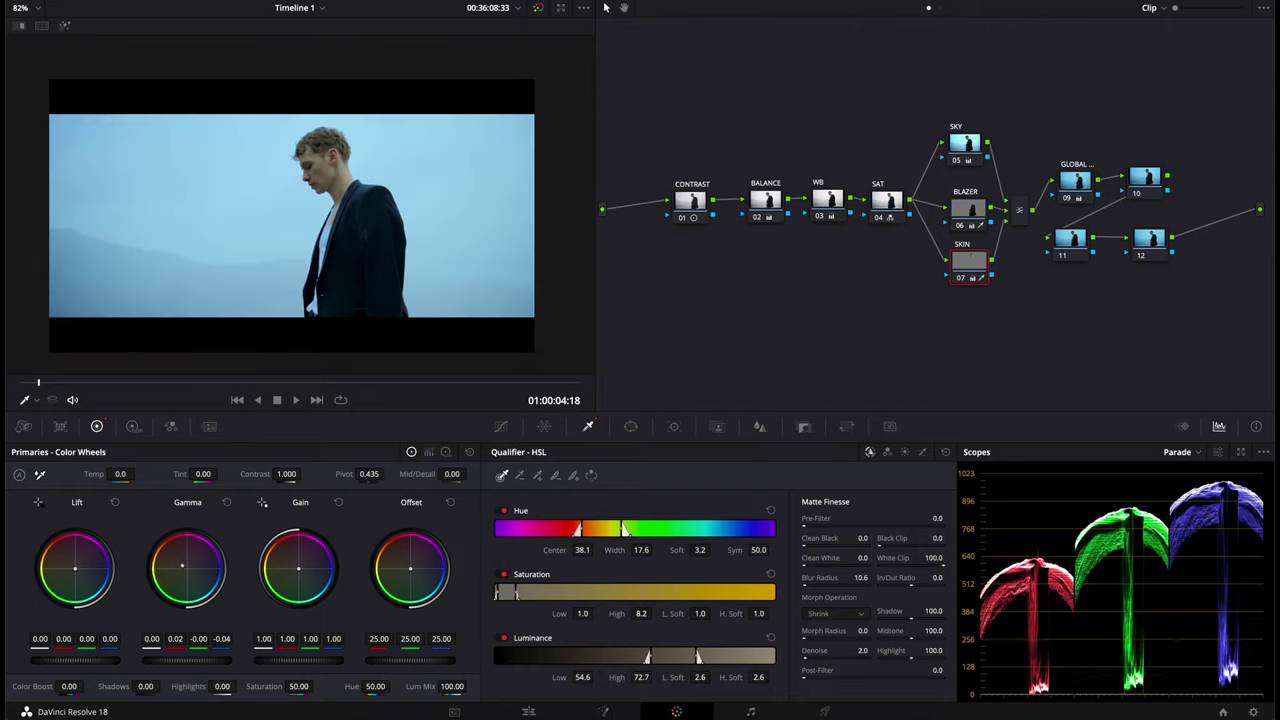
key(ctrl+f)
key(space)
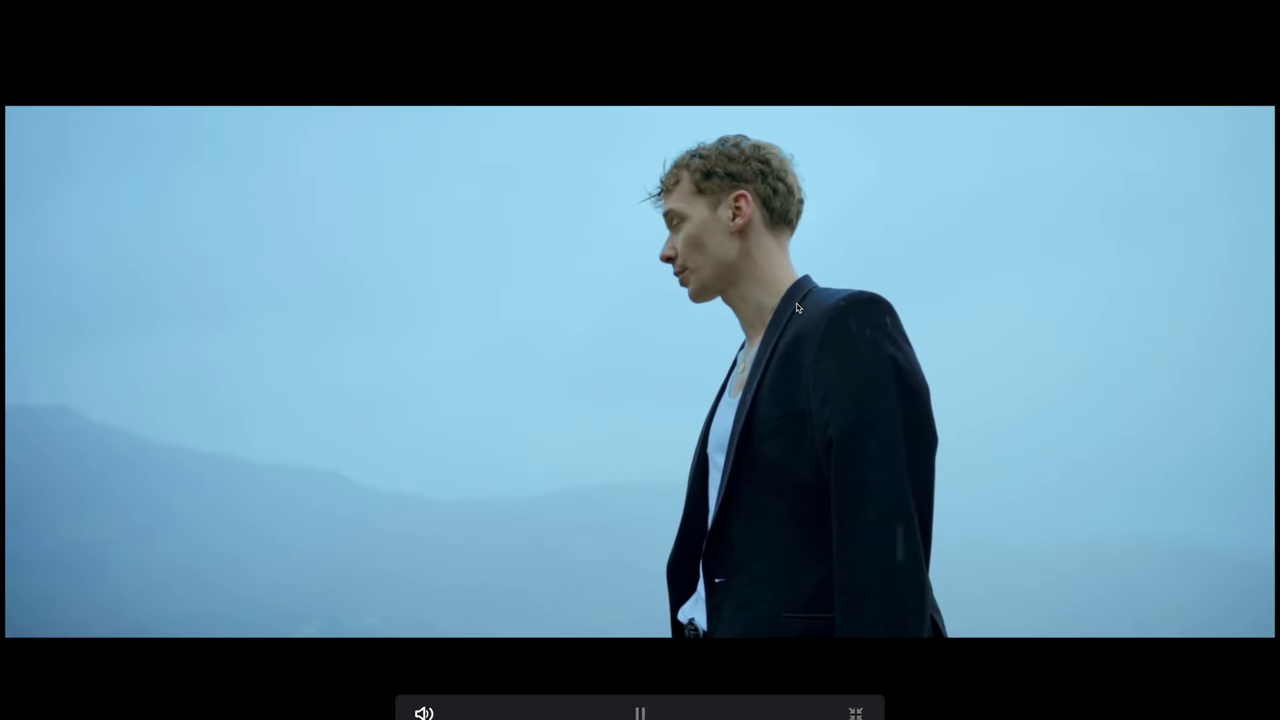
key(space)
key(space)
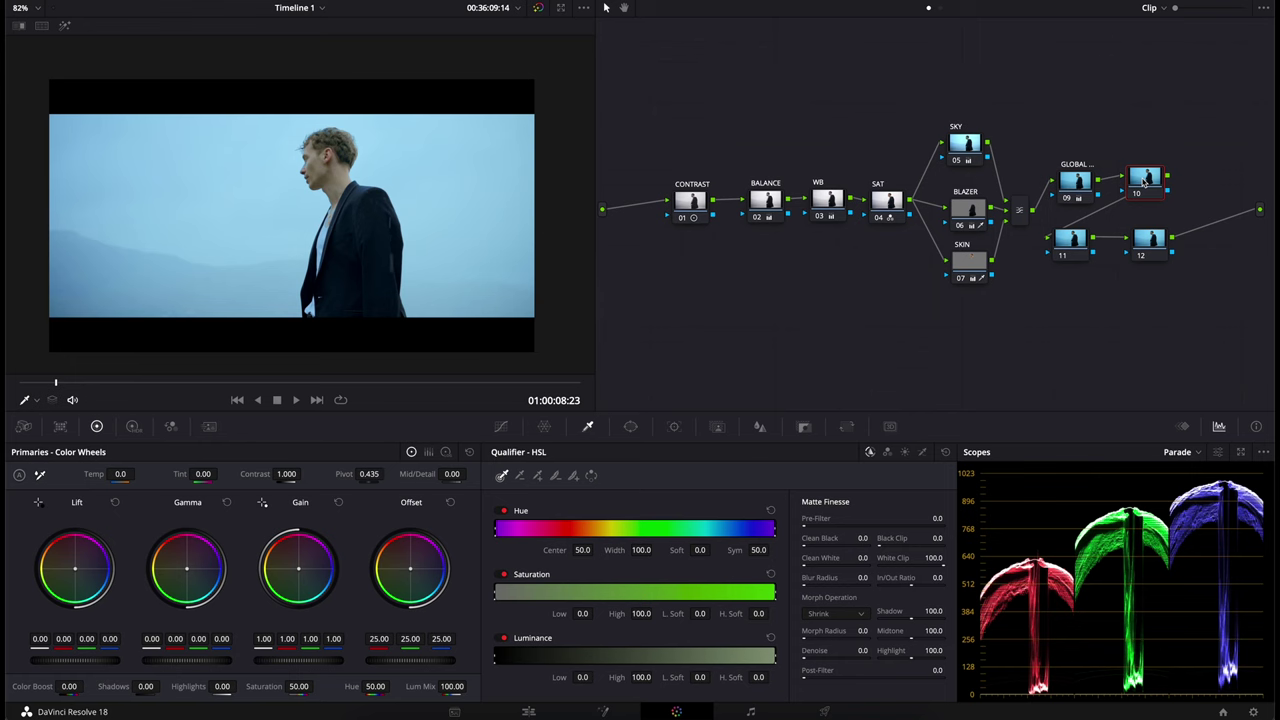
Step: Label node 10 CURVES and open its custom curve for editing
text(CUR)
text(VES)
key(Return)
click(499, 429)
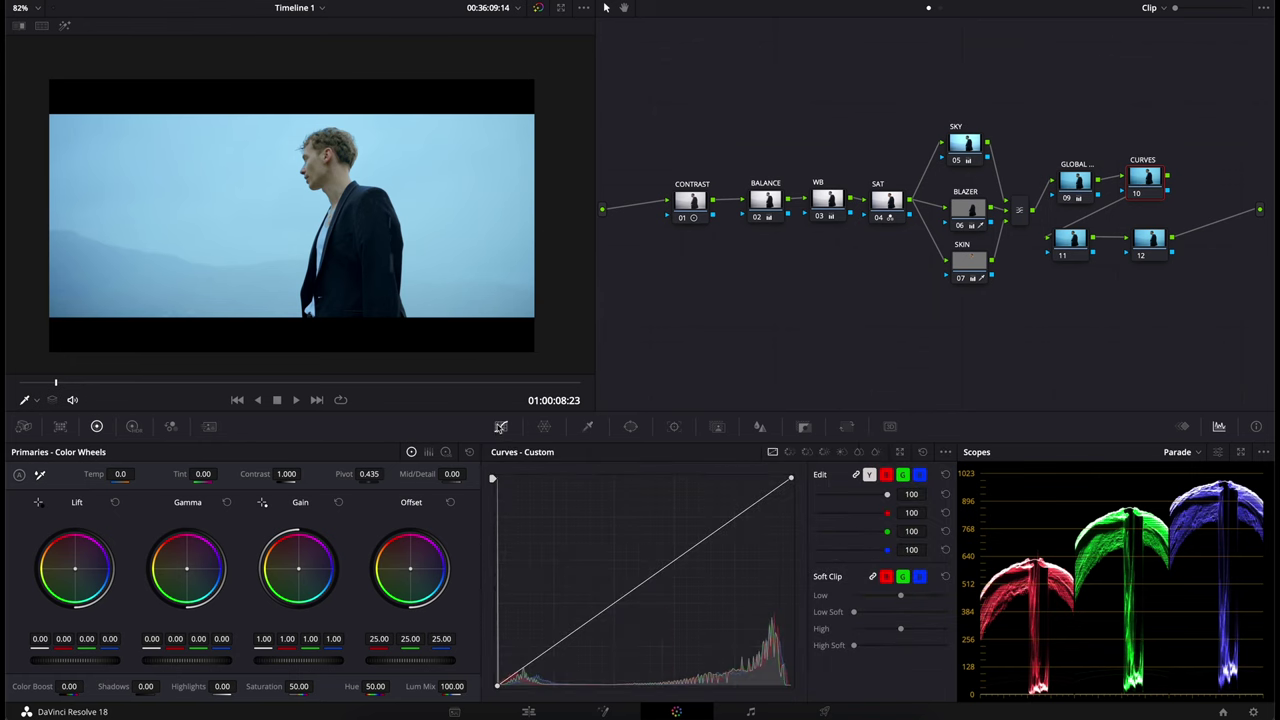
Step: Add shadow, midtone and highlight points to the CURVES node's custom curve and pull the midtone point slightly below the diagonal
scroll(390, 262, down, 2)
scroll(392, 204, up, 3)
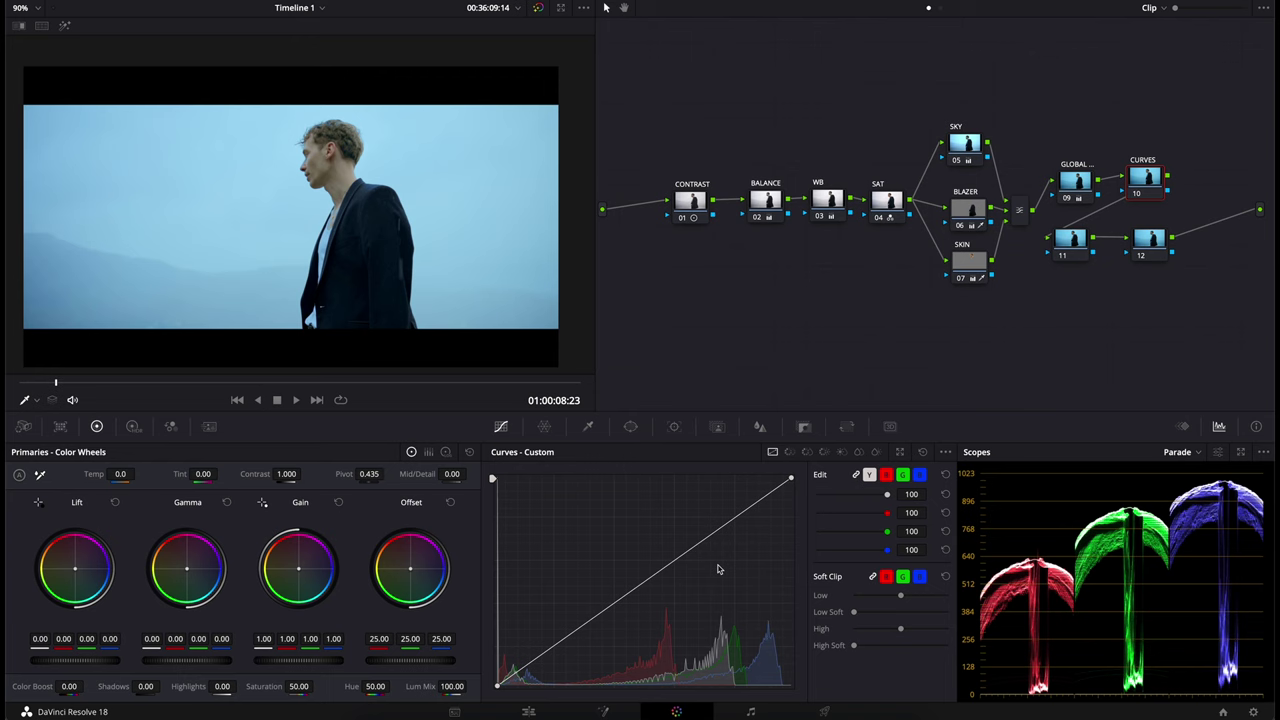
click(554, 650)
click(651, 580)
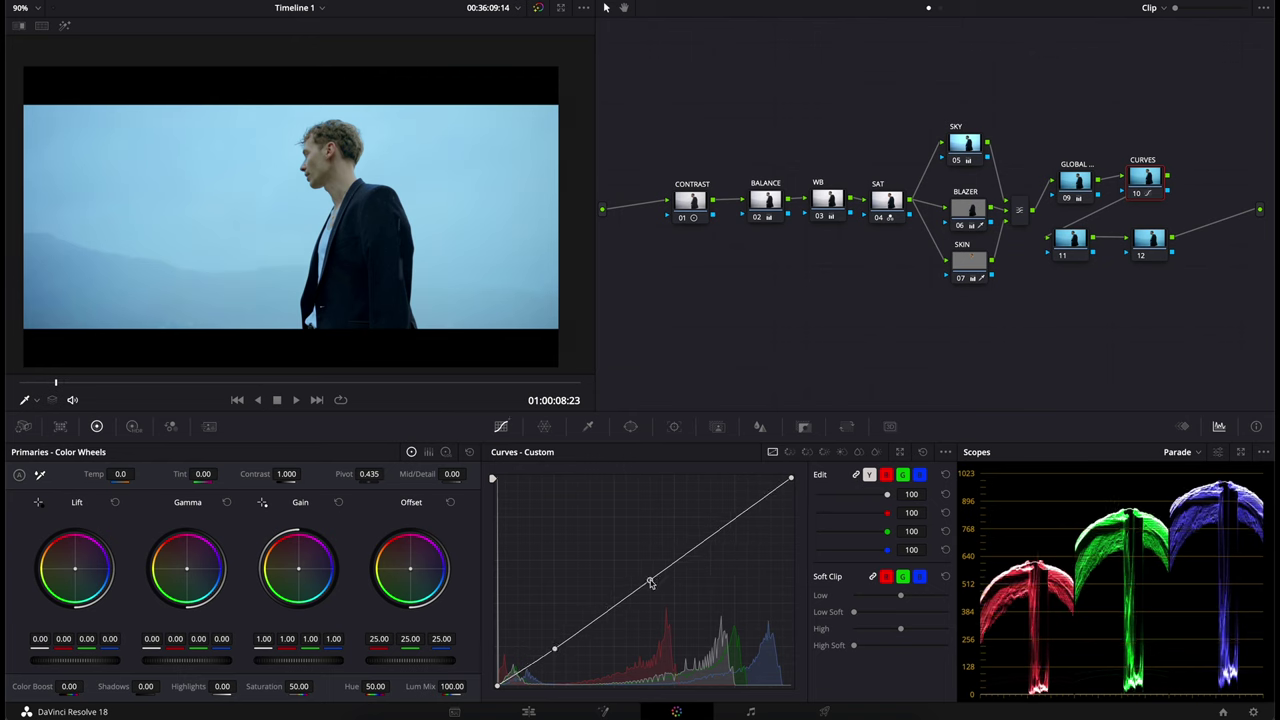
click(736, 517)
drag(651, 580, 639, 552)
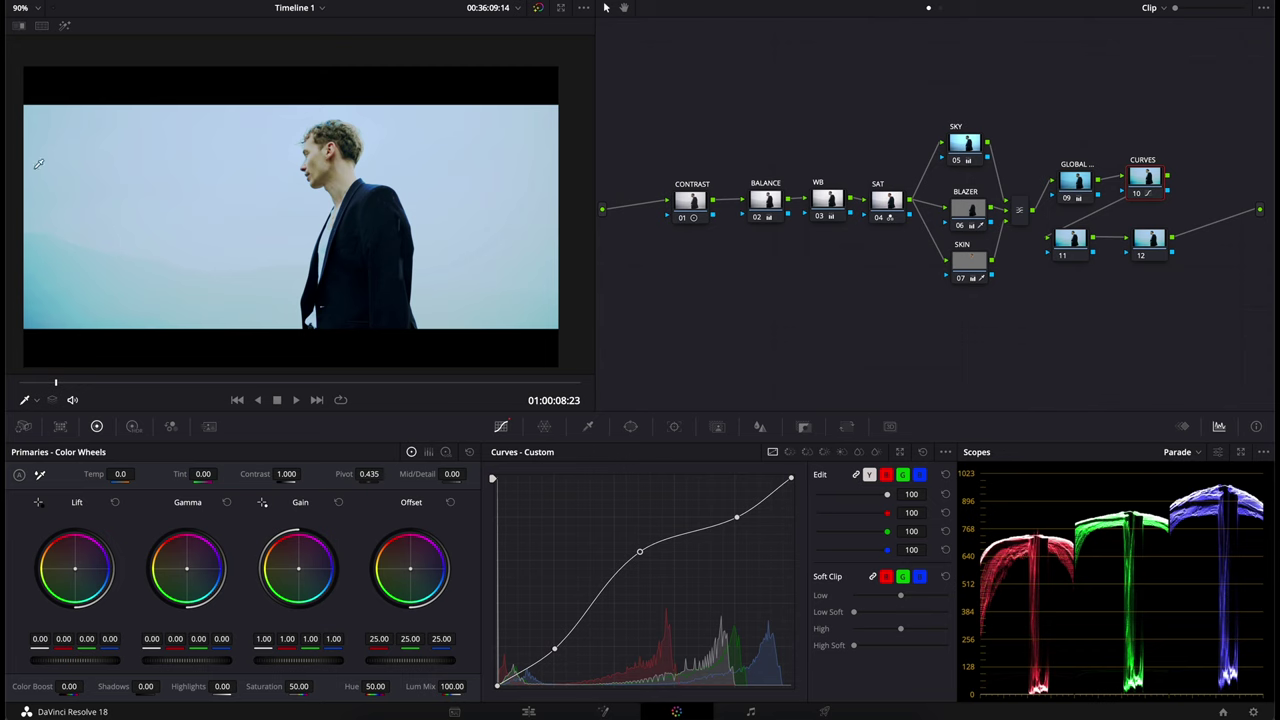
drag(641, 550, 661, 594)
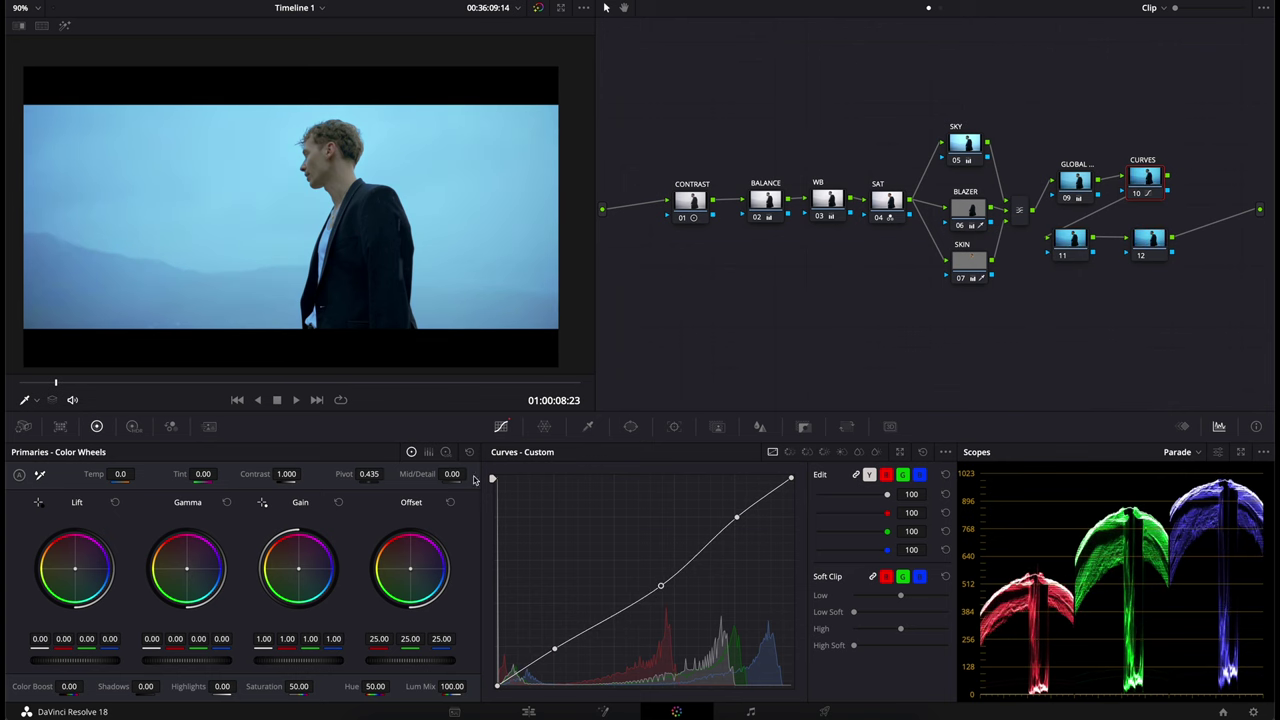
Step: On the clip's first frame, lower the custom curve's white point, highlight point and midtone point to darken the sky
drag(54, 383, 6, 388)
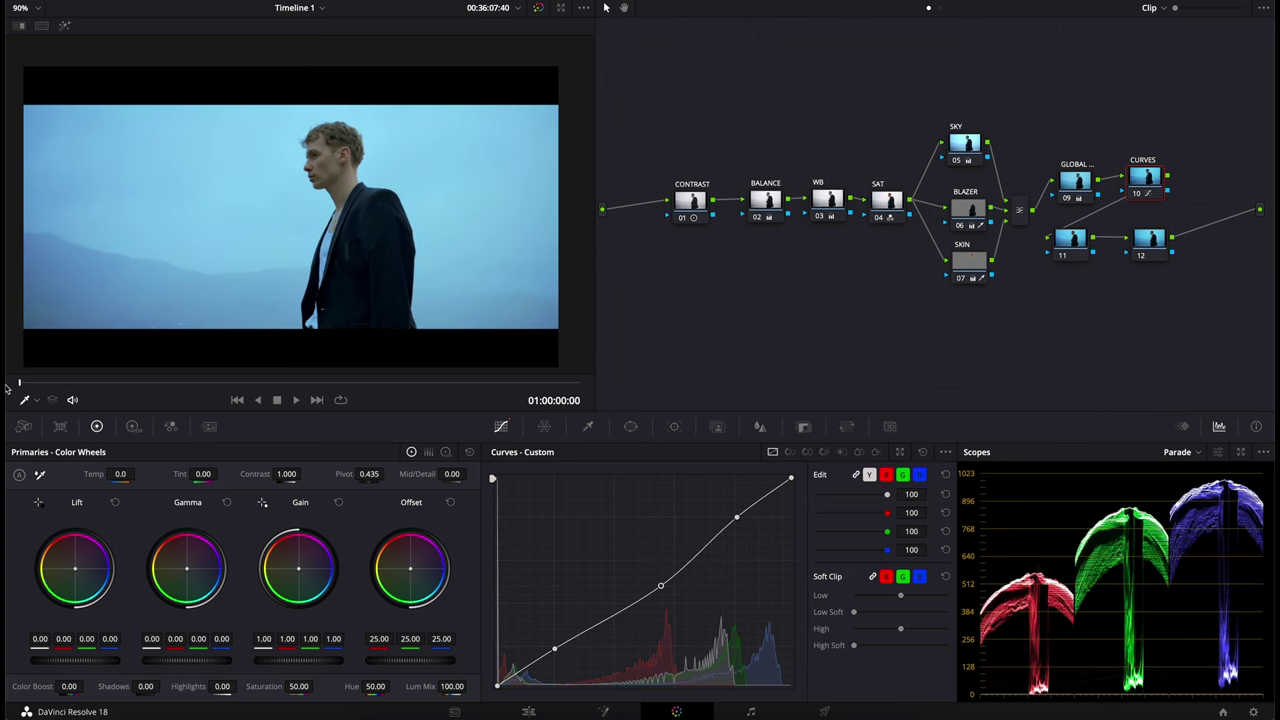
drag(791, 478, 730, 548)
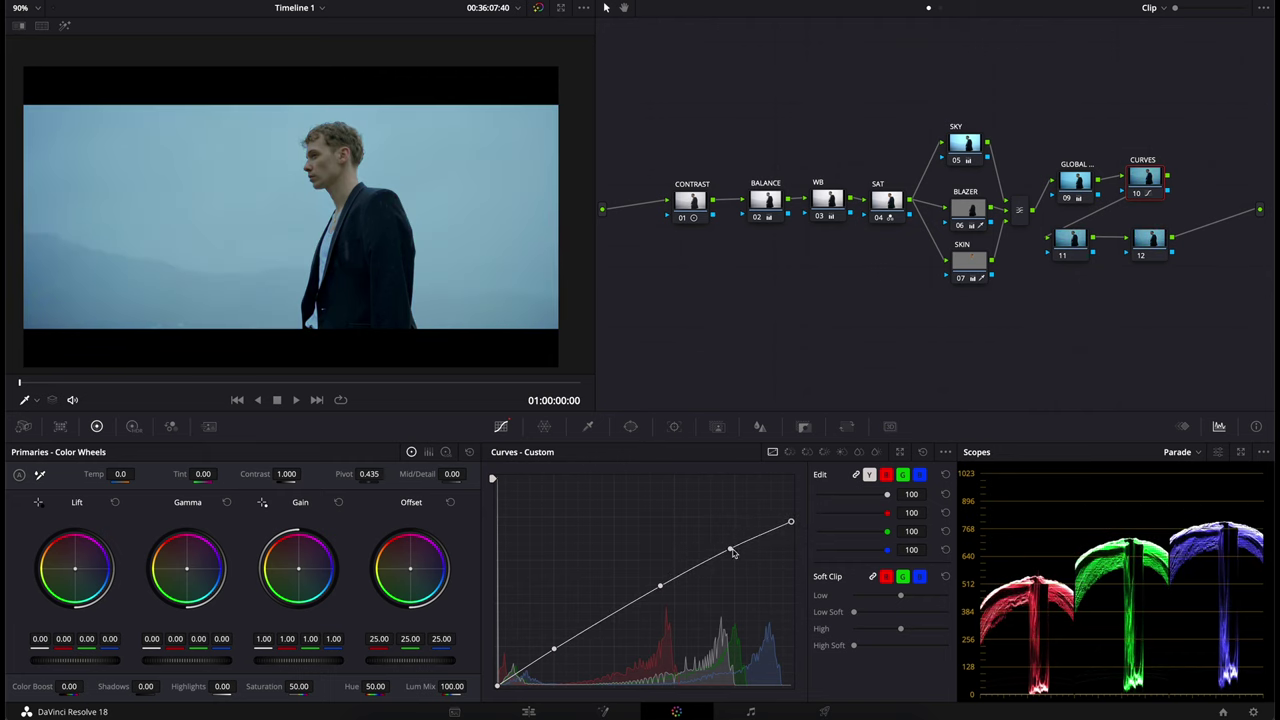
drag(660, 587, 662, 604)
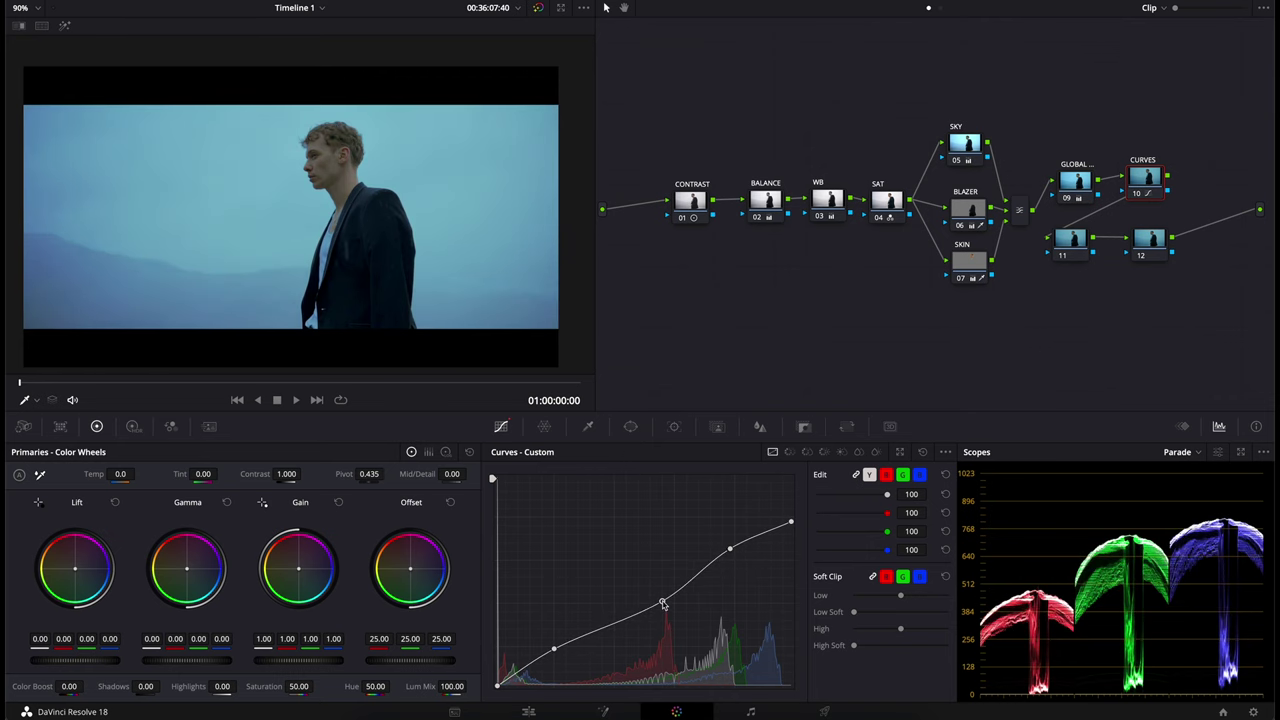
drag(730, 560, 731, 568)
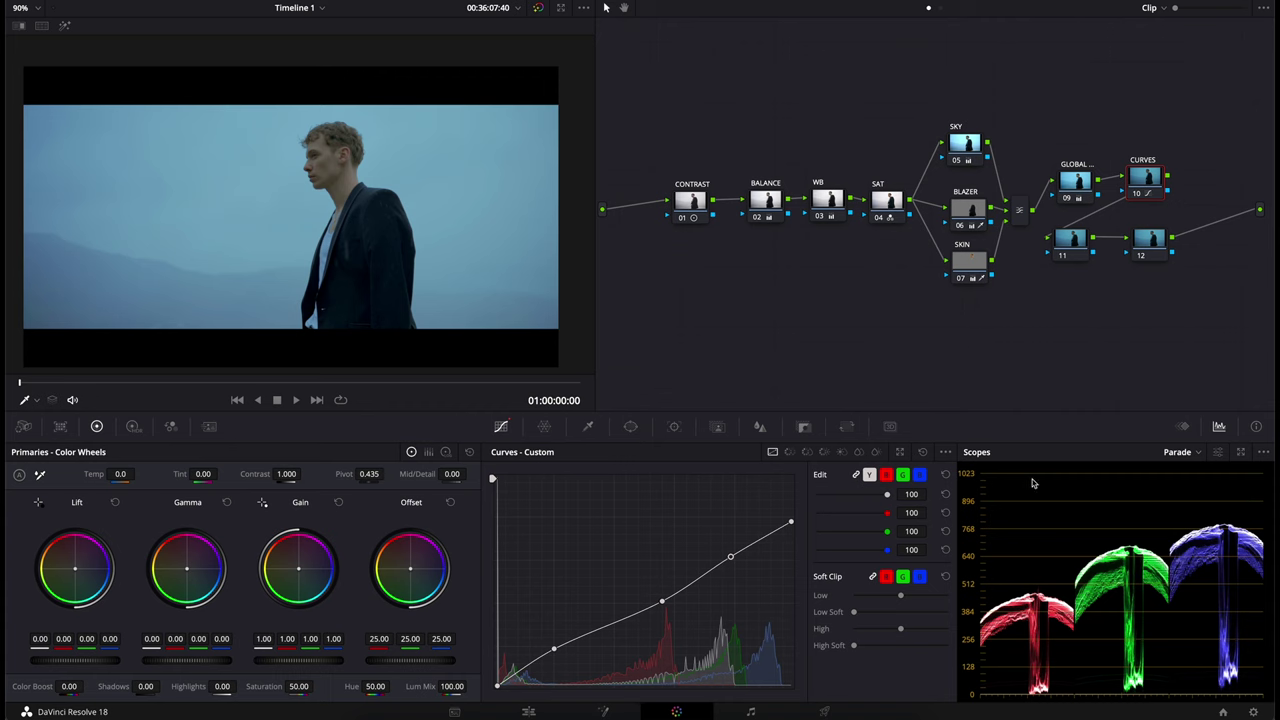
drag(554, 650, 553, 676)
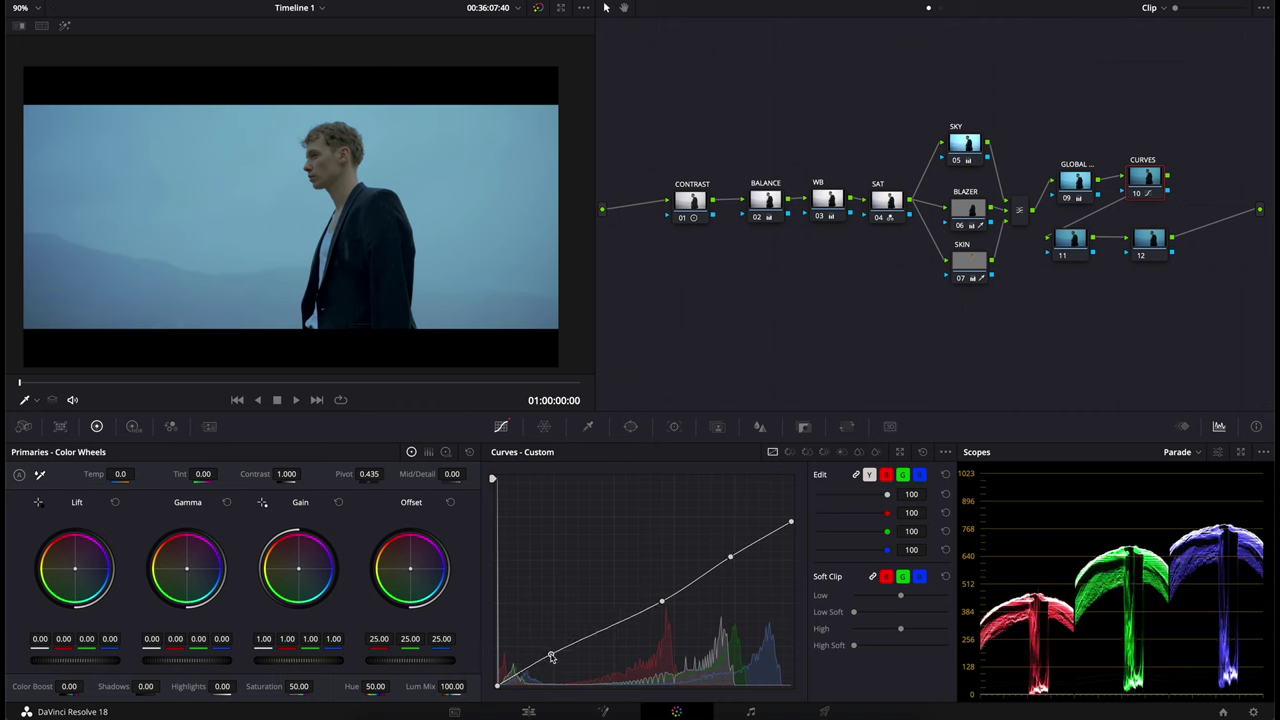
key(ctrl+z)
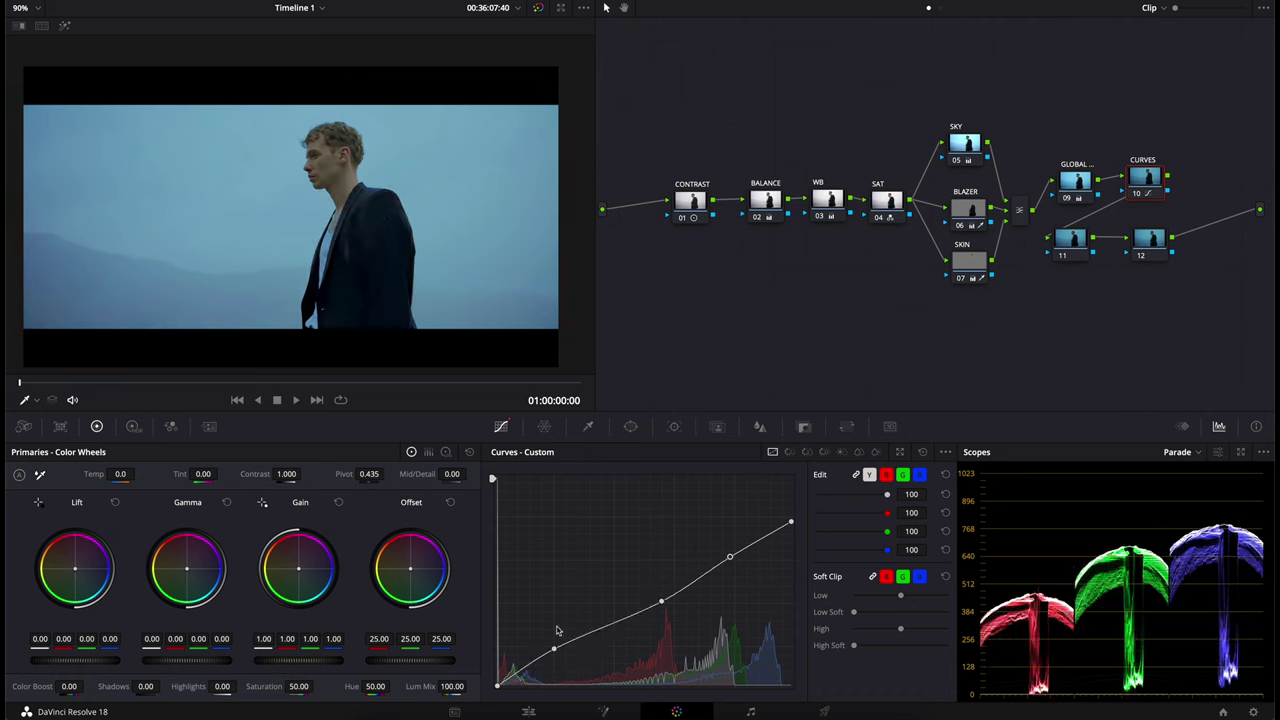
drag(555, 650, 558, 653)
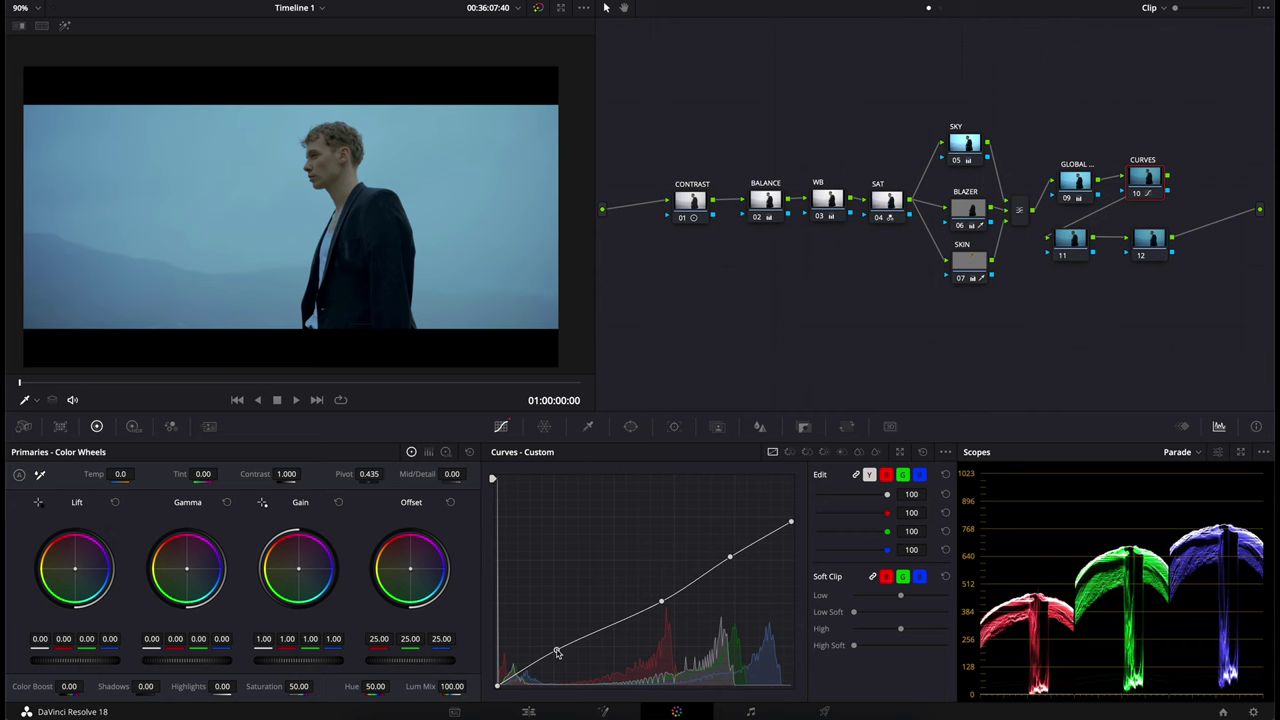
key(ctrl+z)
Step: Fine-tune the curve's white, highlight and midtone points slightly lower, checking the clip in full-screen playback between adjustments
mouse_move(661, 604)
mouse_down()
mouse_move(669, 626)
mouse_move(659, 603)
mouse_up()
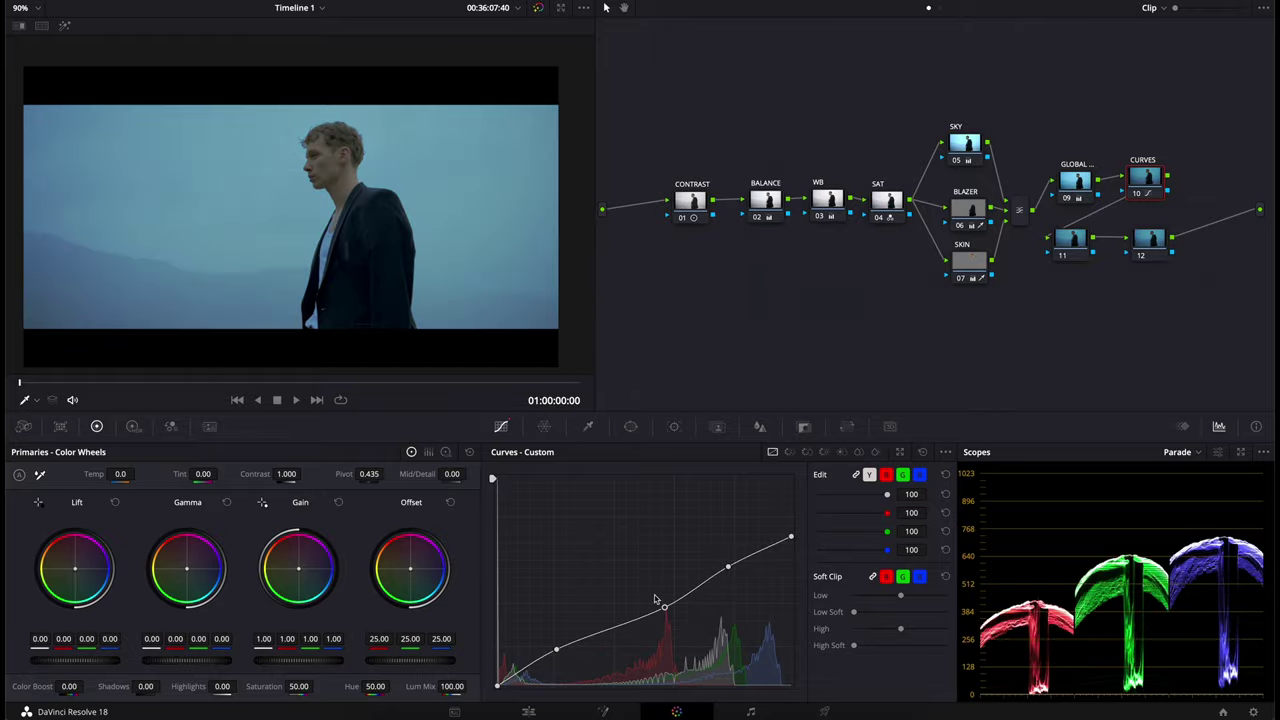
key(ctrl+f)
key(space)
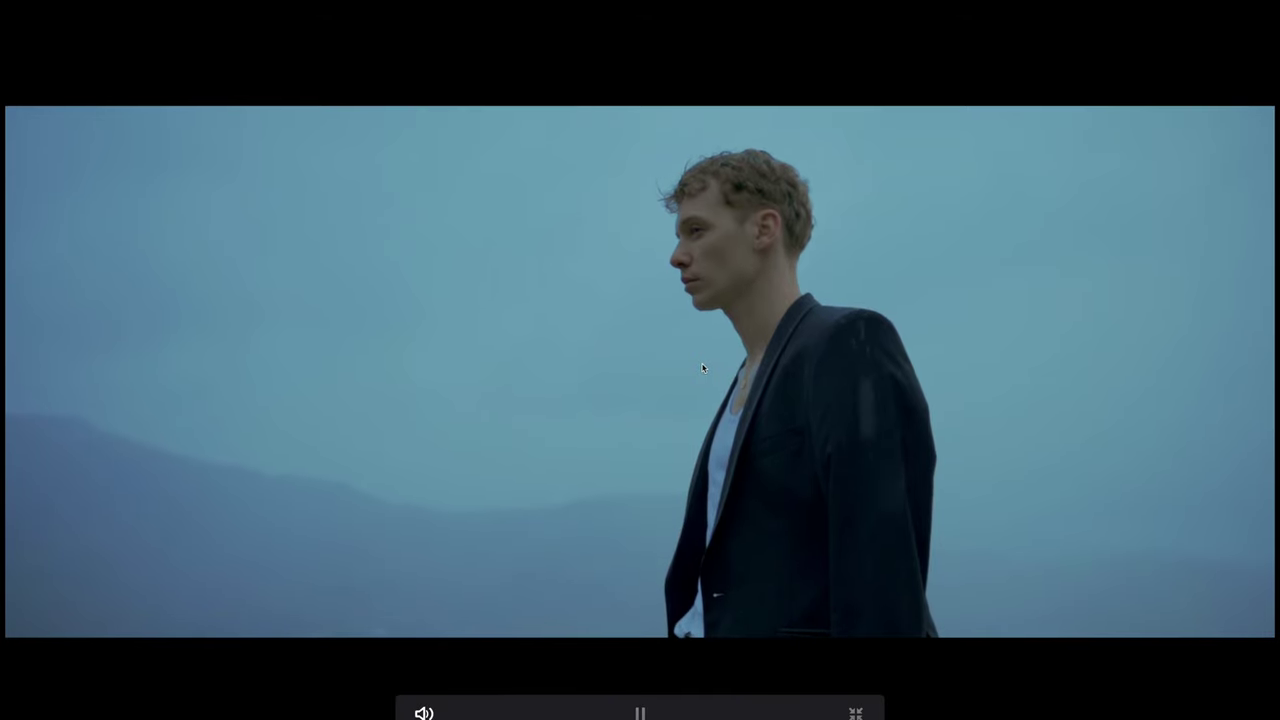
key(space)
key(ctrl+f)
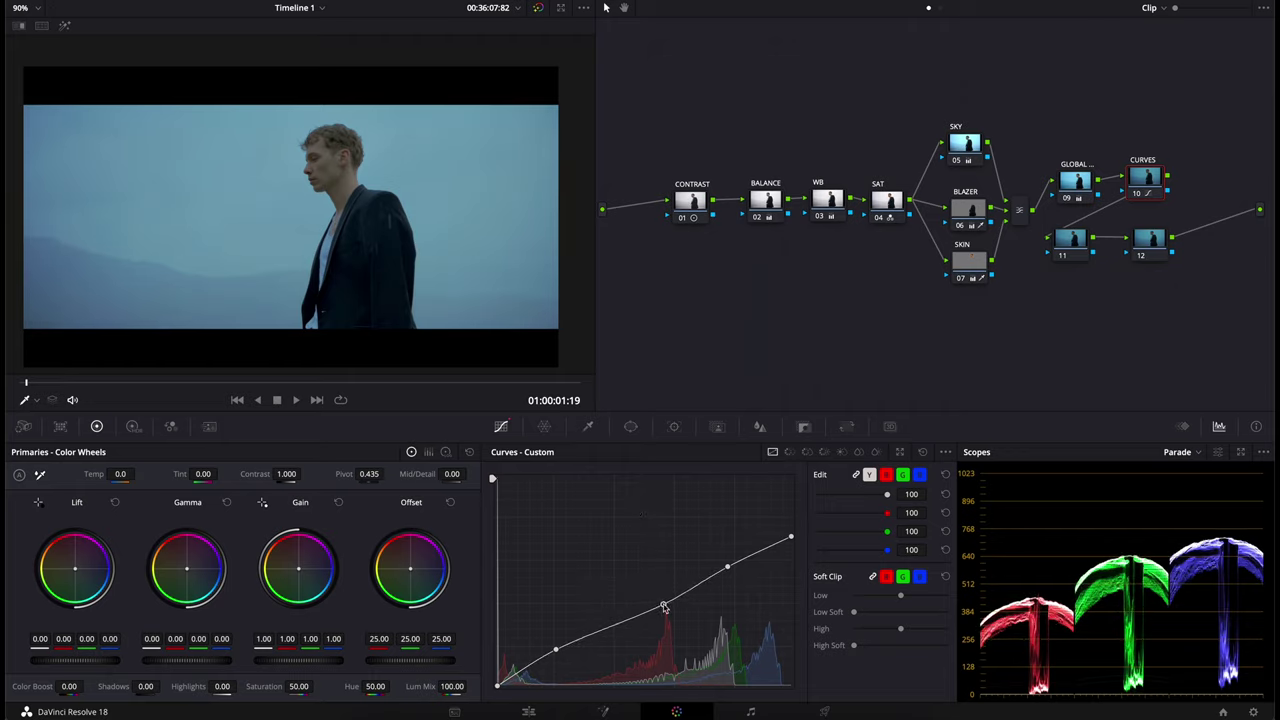
key(ctrl+f)
key(space)
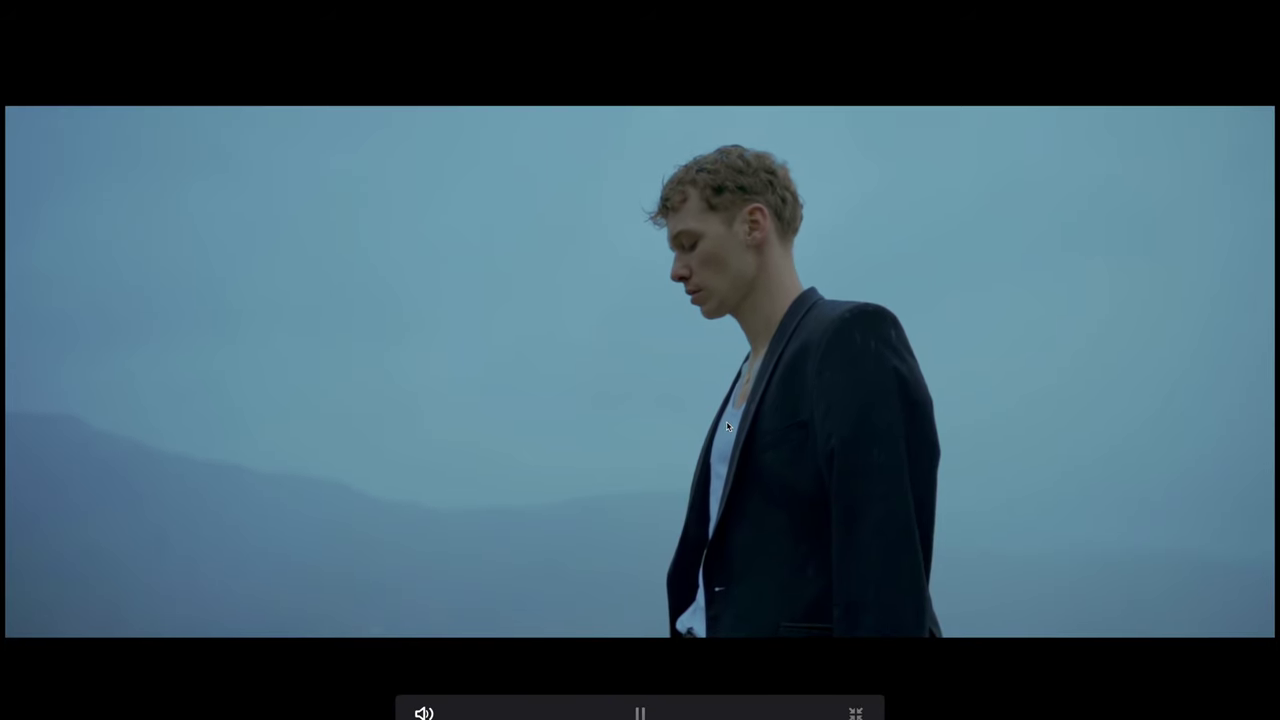
key(space)
key(ctrl+f)
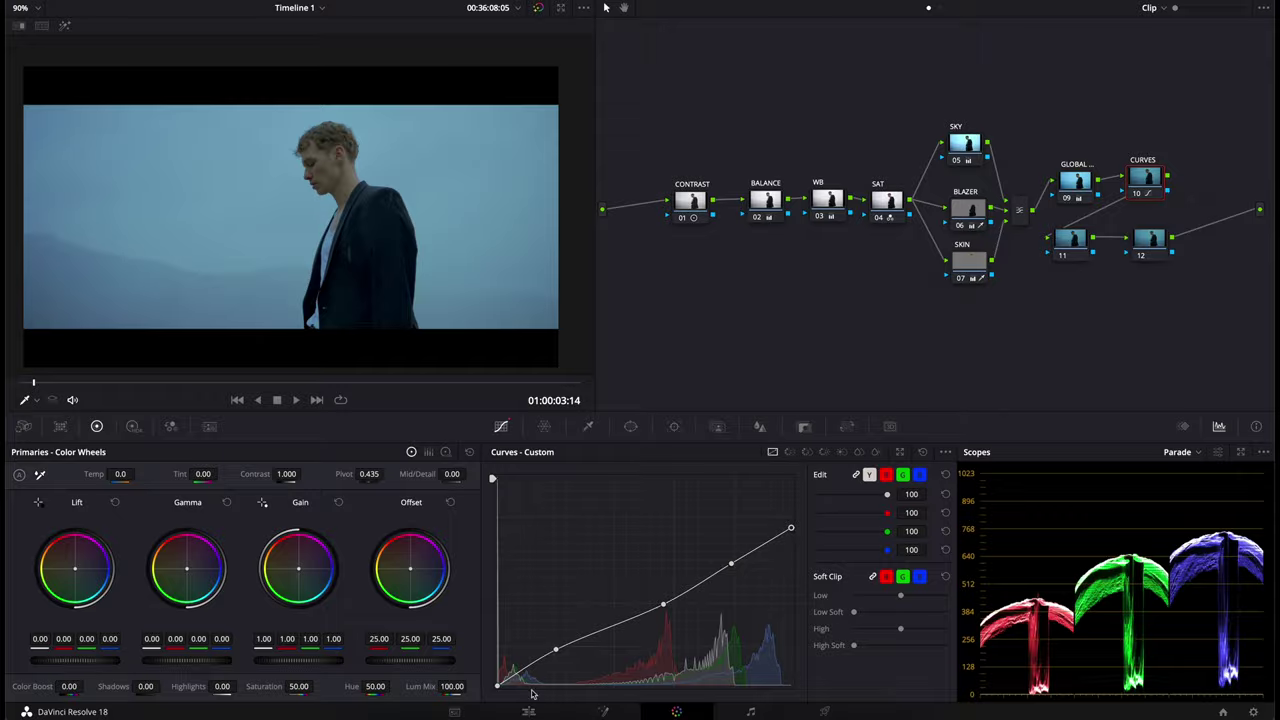
Step: Play the clip full screen, compare the grade with the ungraded image, and review the shot at 01:01:26:12
key(ctrl+f)
key(space)
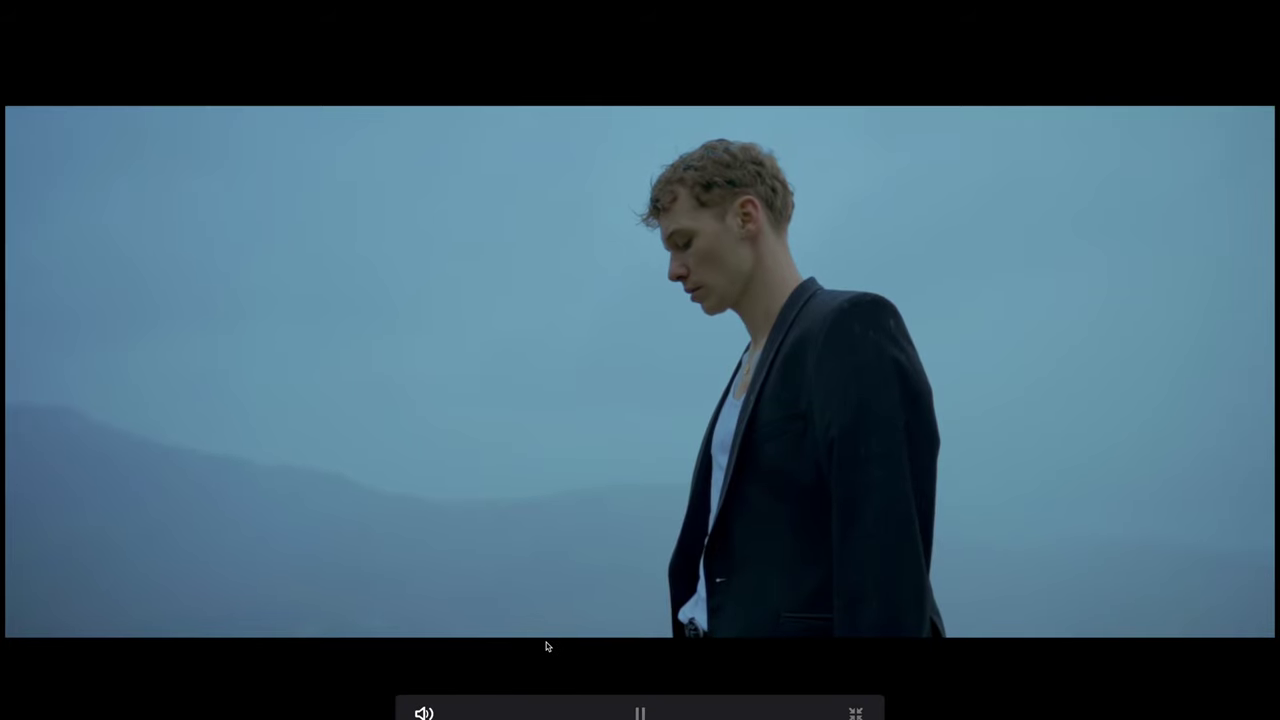
key(space)
key(shift+d)
key(shift+d)
key(shift+d)
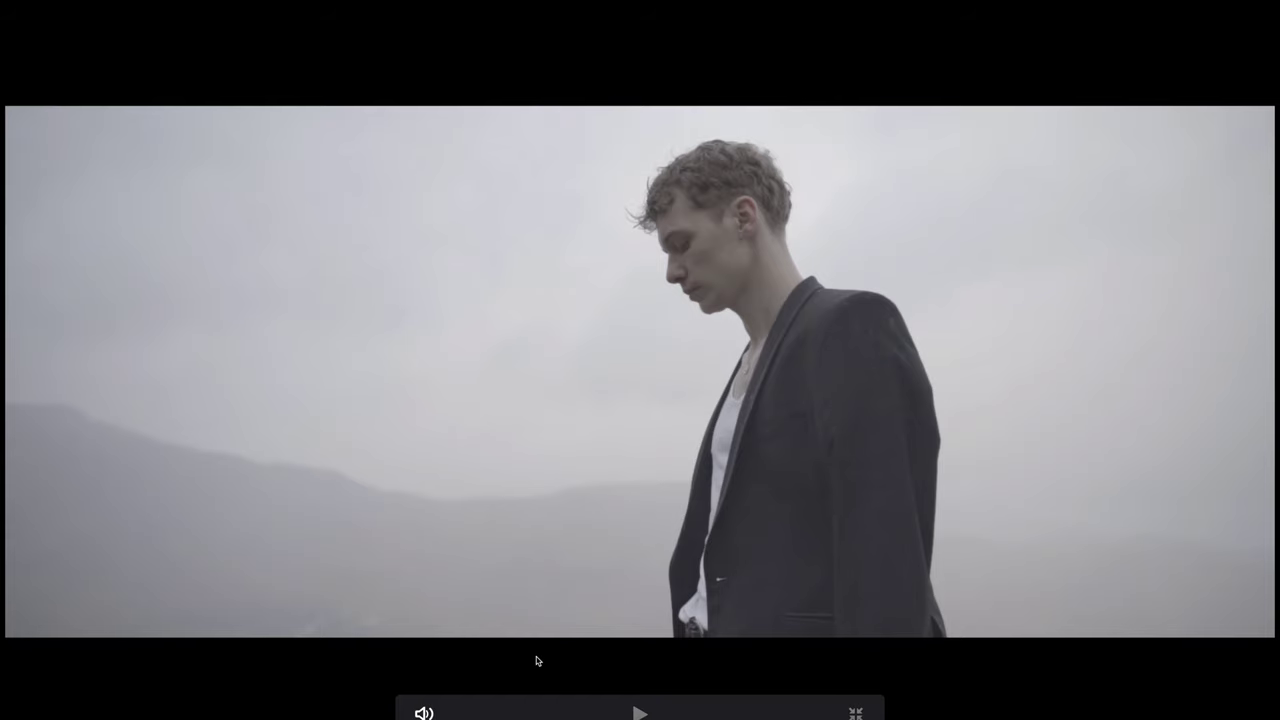
key(space)
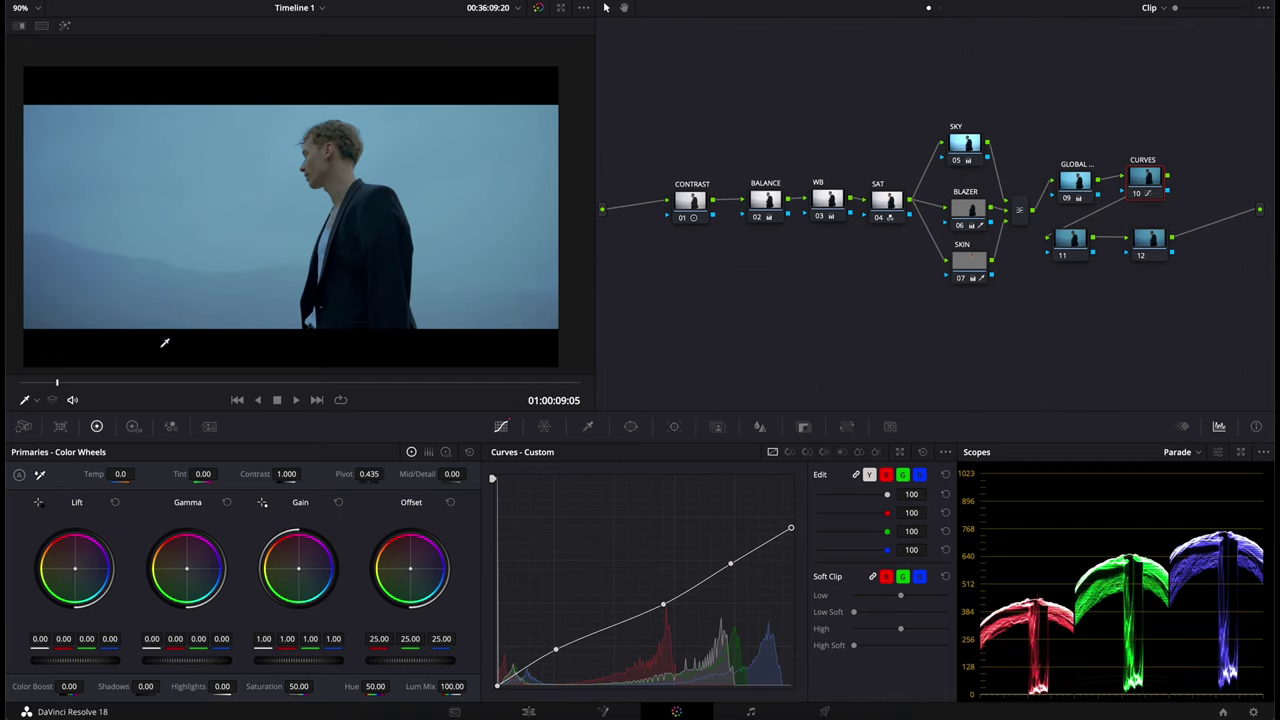
key(space)
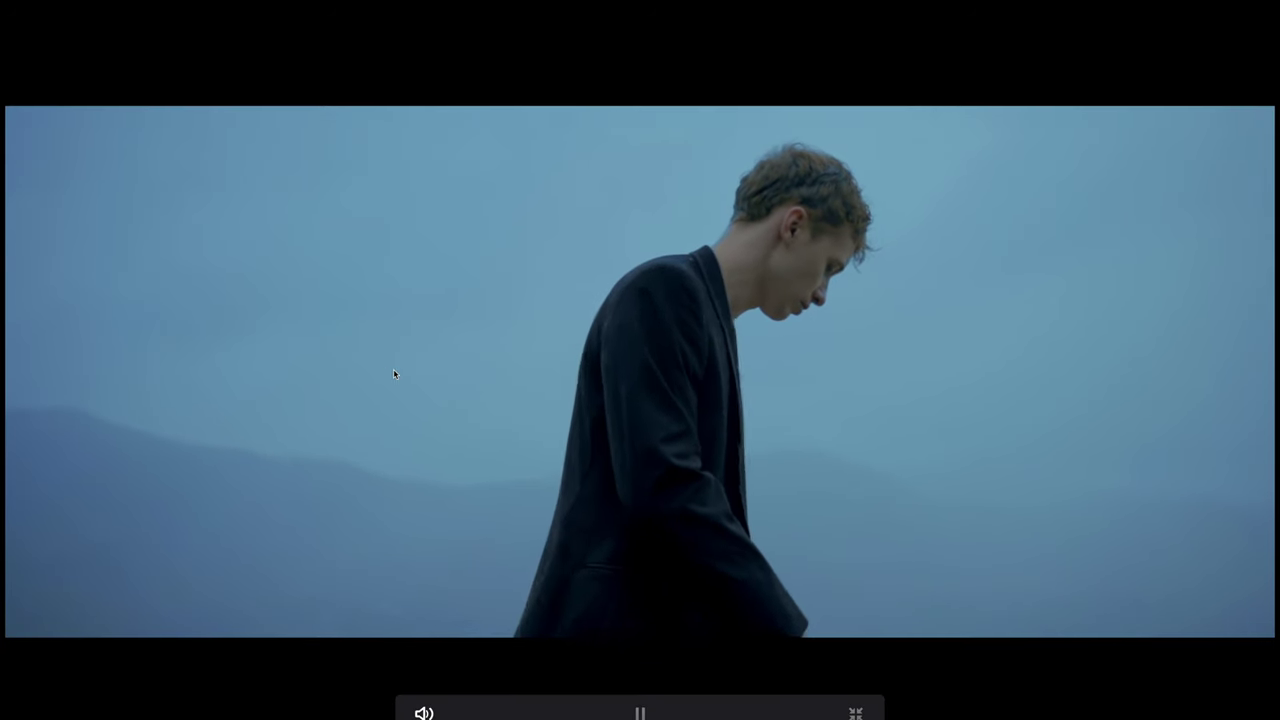
key(space)
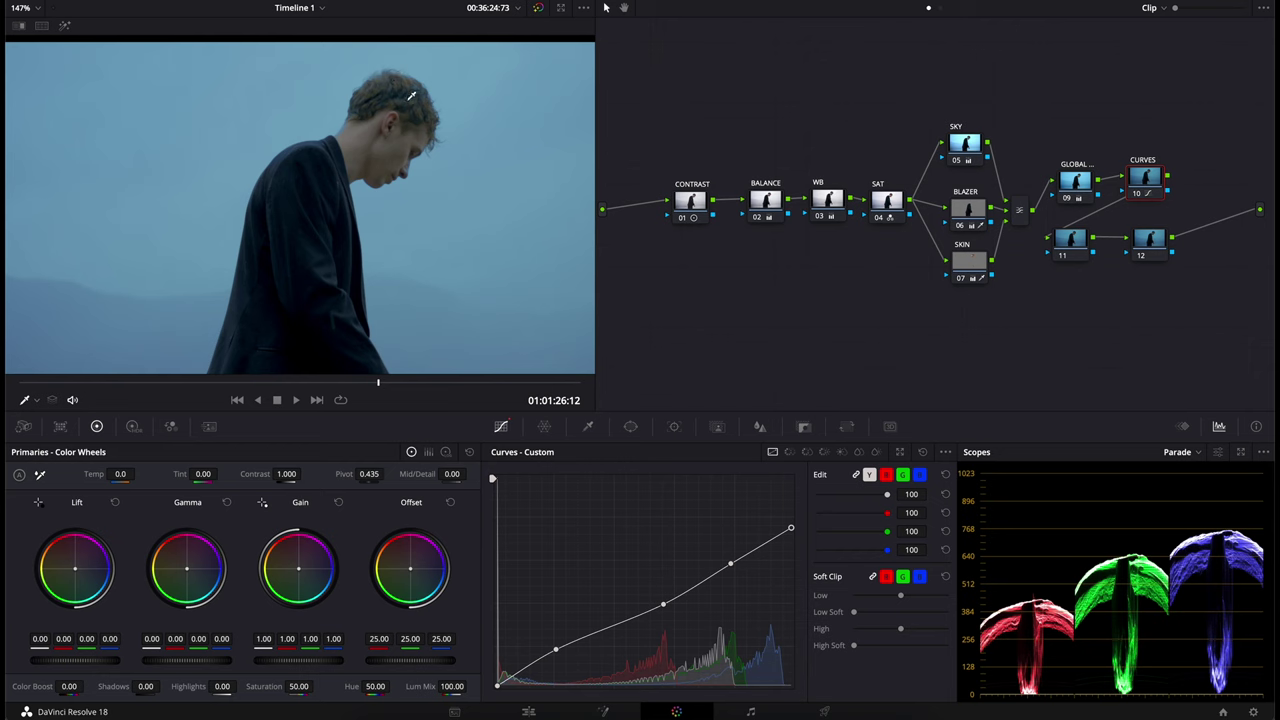
Step: Highlight the SKIN node's key and add the missing hair tones, giving hue center 39.6, width 20.5, saturation low 0.0 and luminance low 48.7
scroll(417, 82, up, 4)
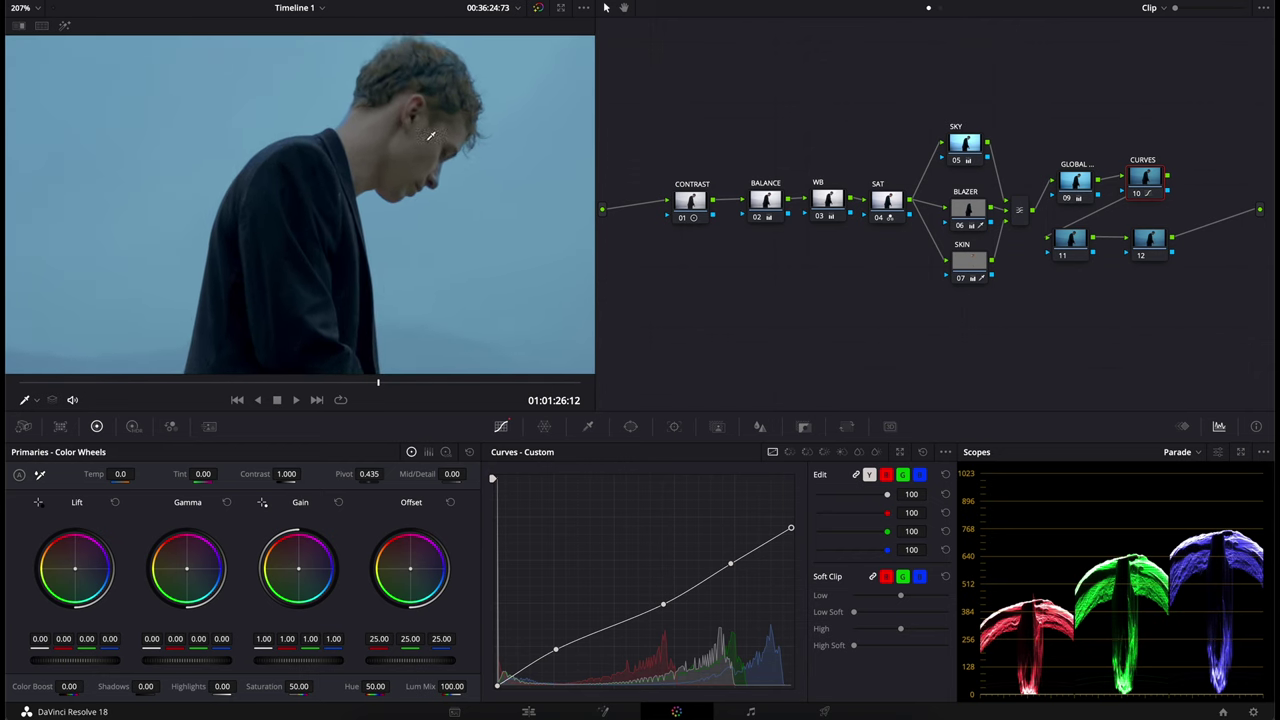
click(963, 261)
click(63, 27)
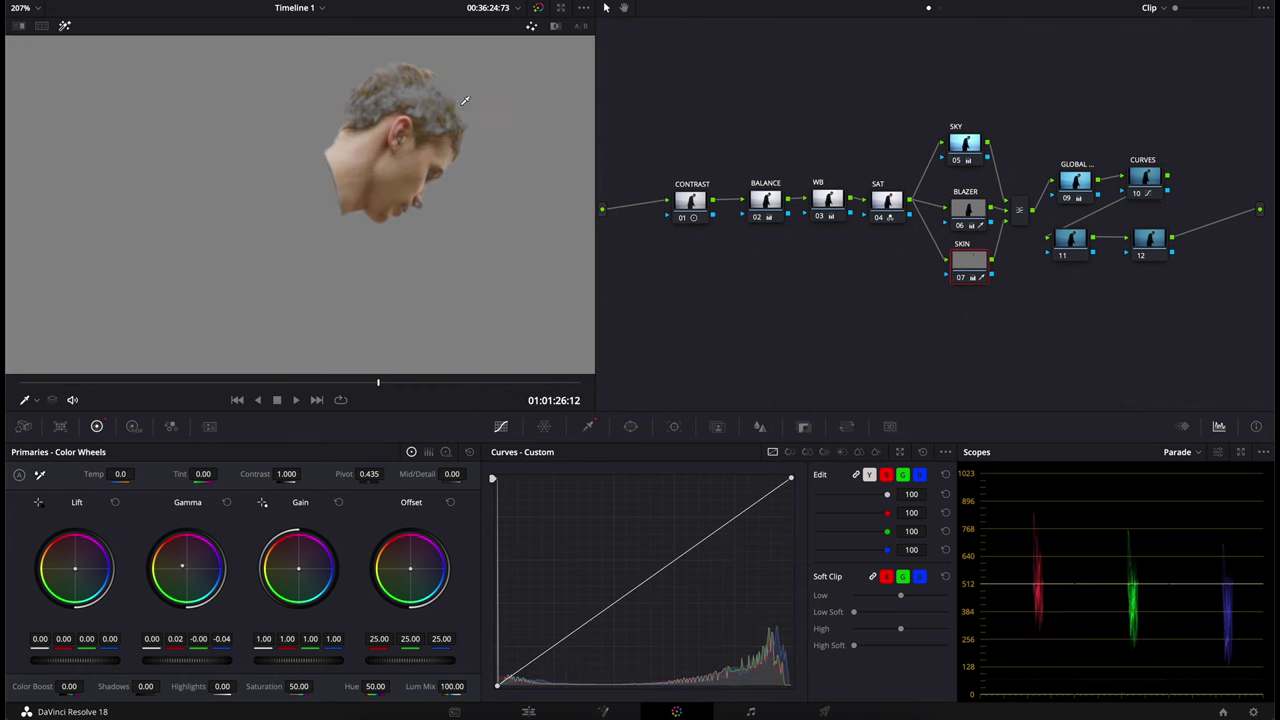
click(589, 427)
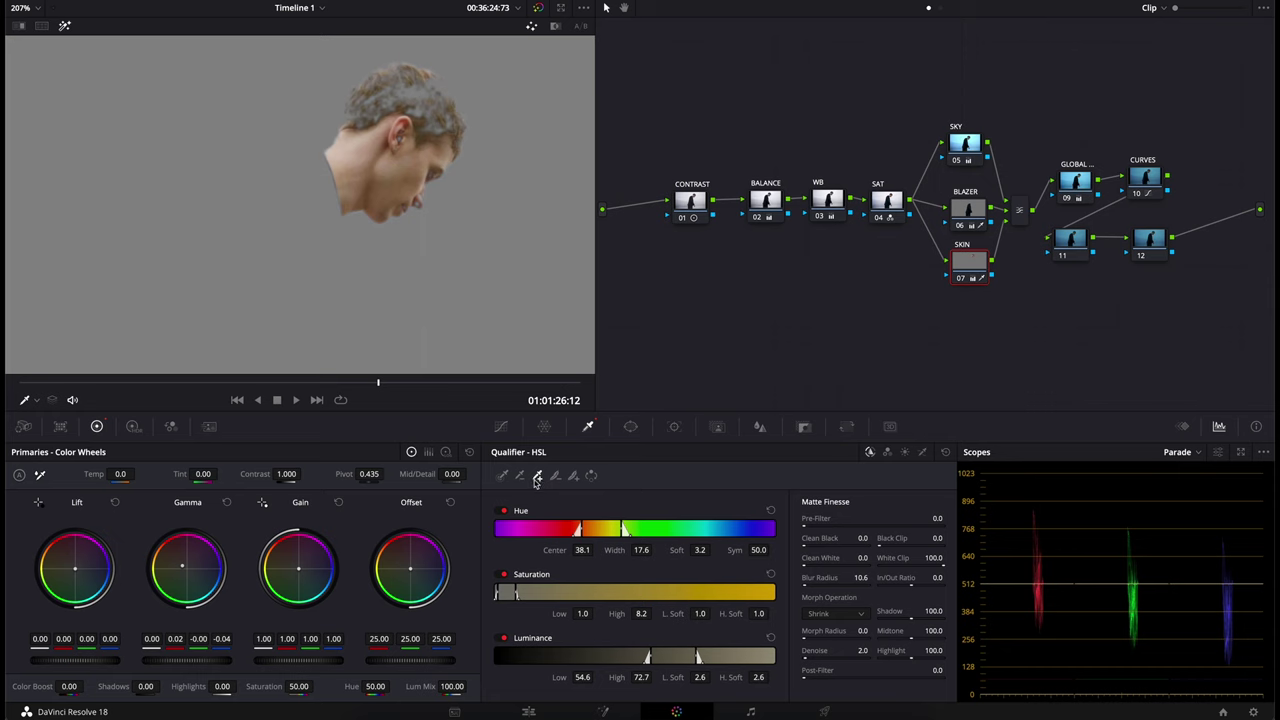
click(407, 91)
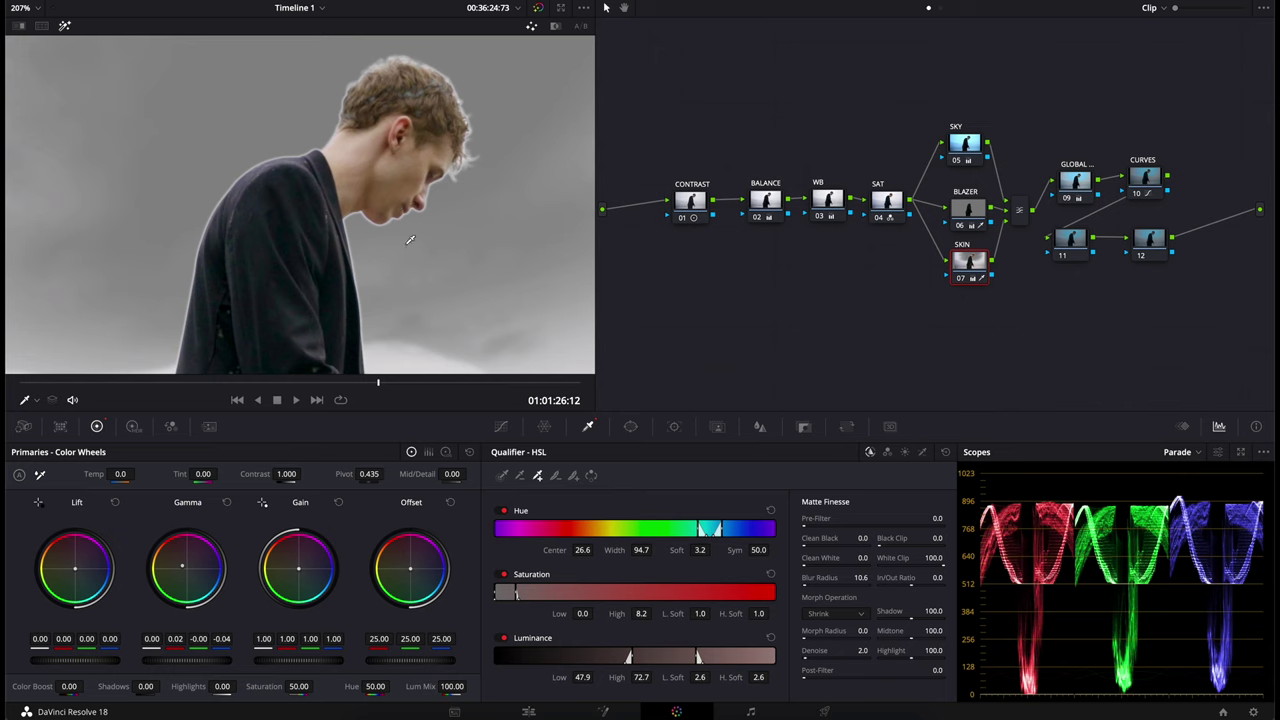
key(ctrl+z)
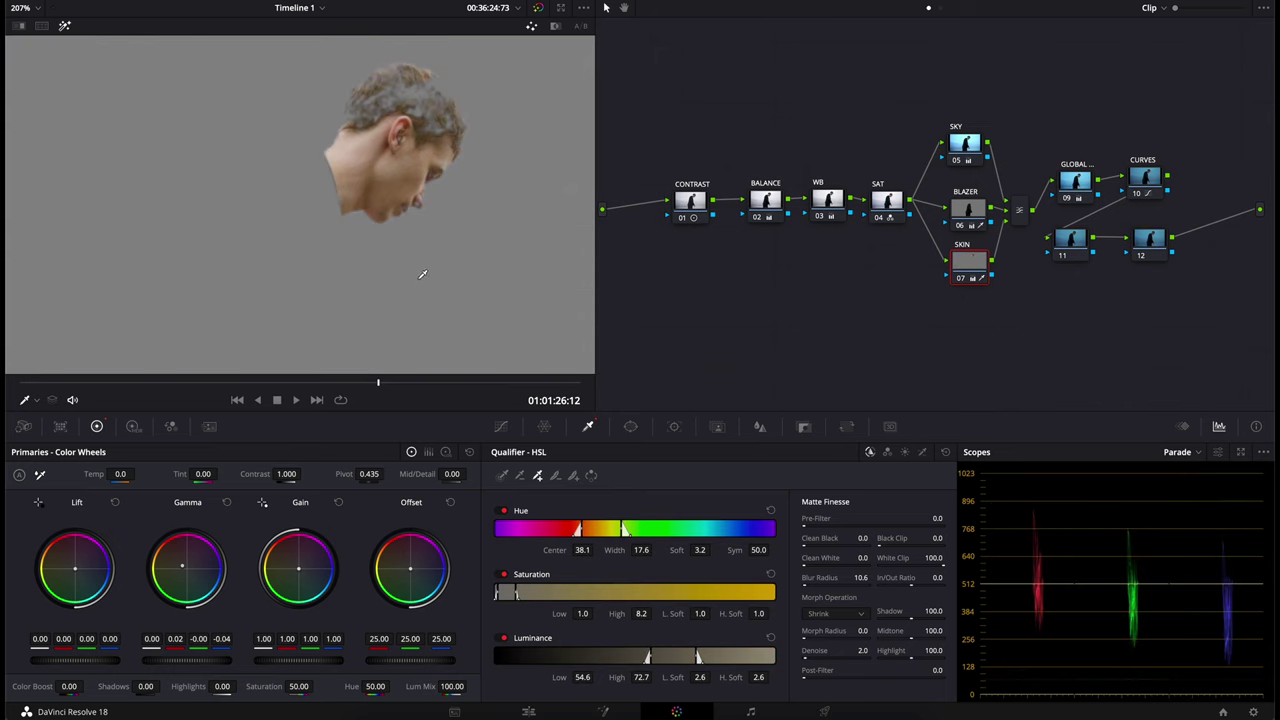
click(423, 103)
scroll(458, 213, down, 4)
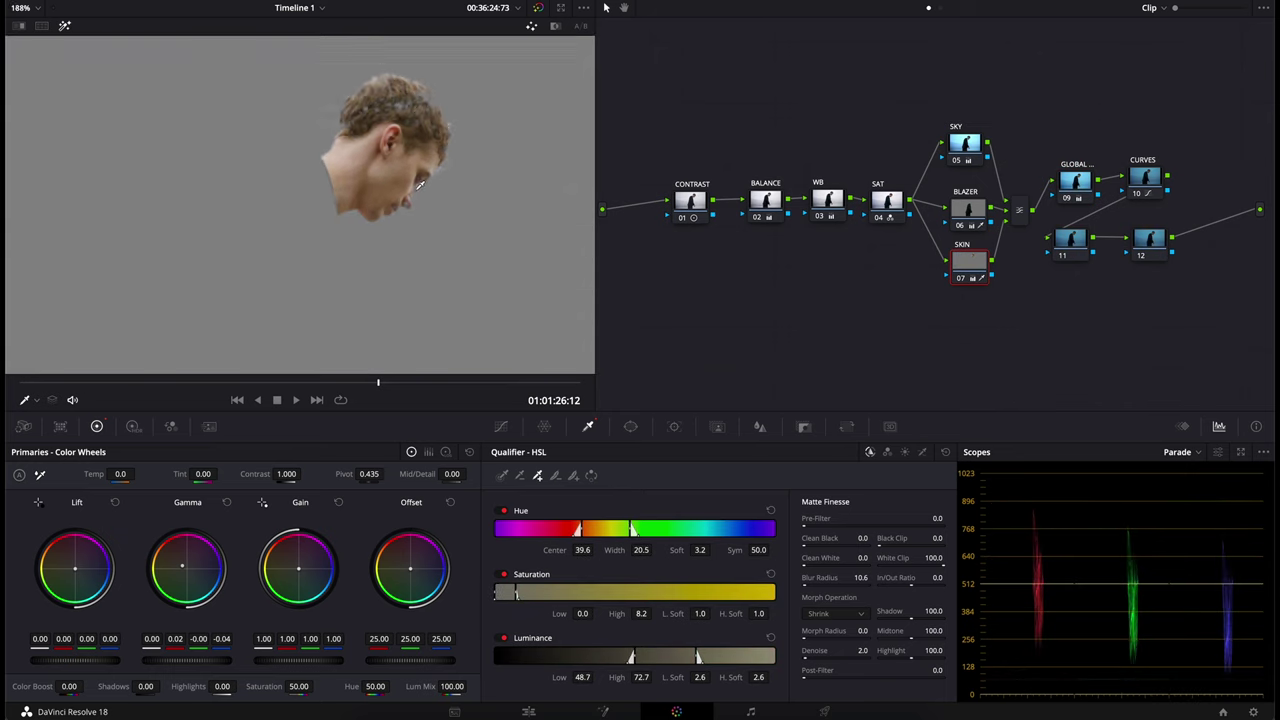
Step: Turn off the SKIN highlight, check the clip in full-screen playback, and soften the key with blur radius 27.3 and denoise 9.8
click(64, 26)
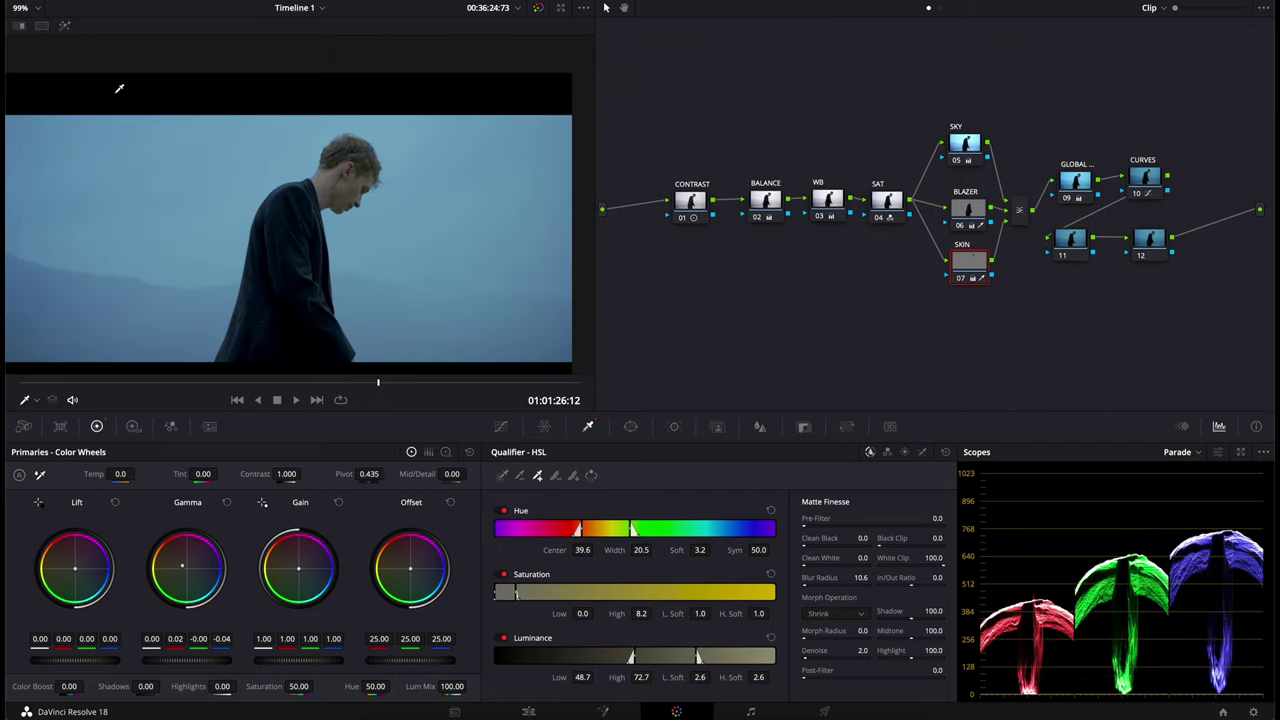
key(ctrl+f)
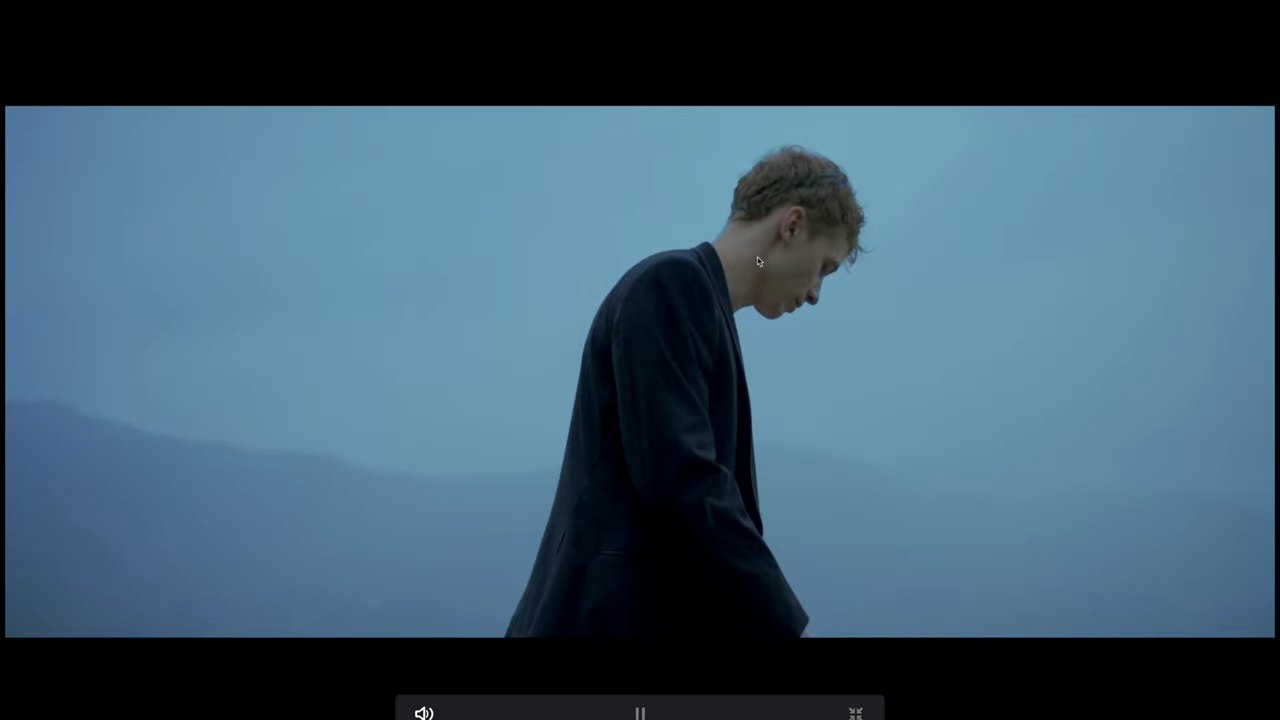
key(space)
key(ctrl+f)
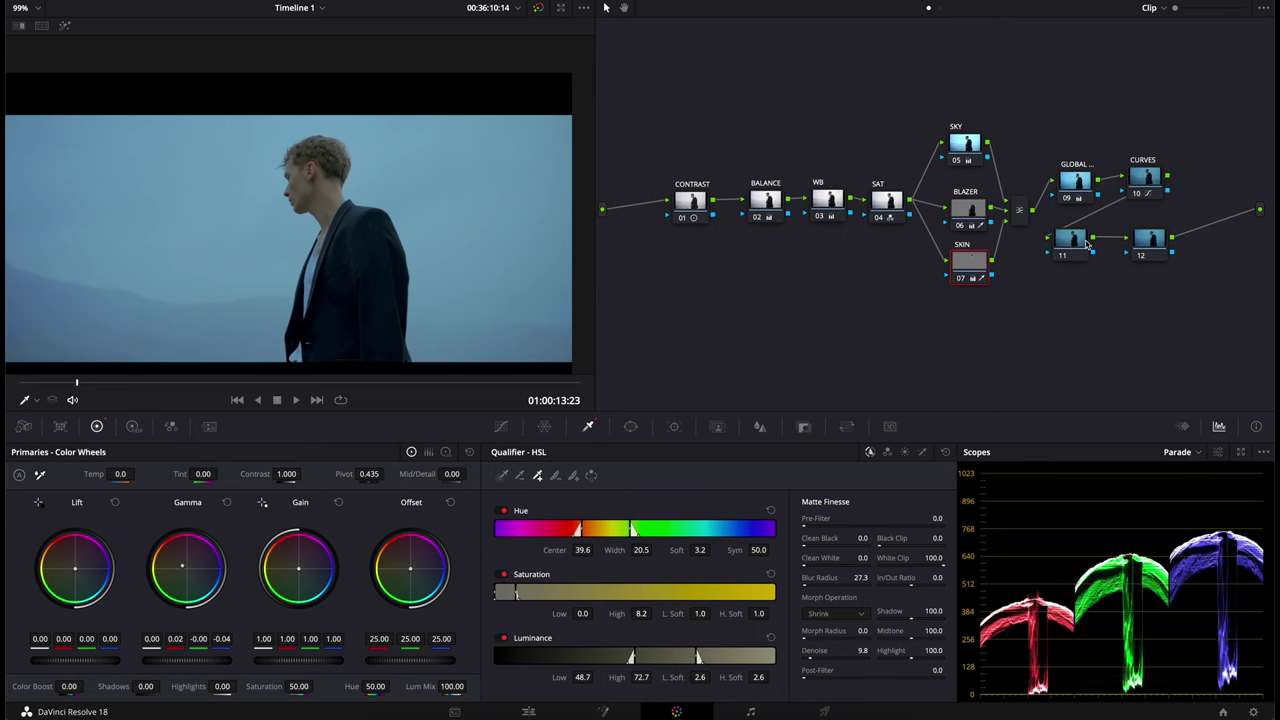
Step: Apply the Film Grain effect to node 11, after the CURVES node
click(1073, 248)
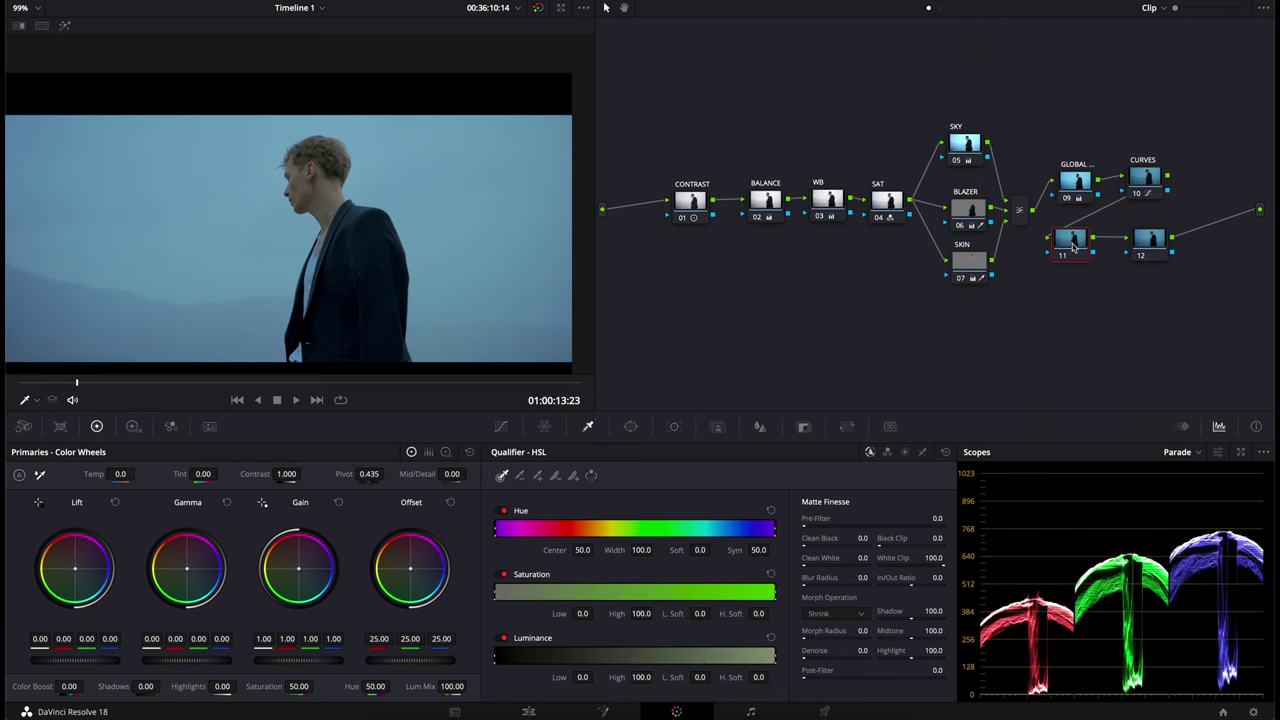
click(1195, 5)
drag(1120, 84, 1016, 246)
click(1196, 1)
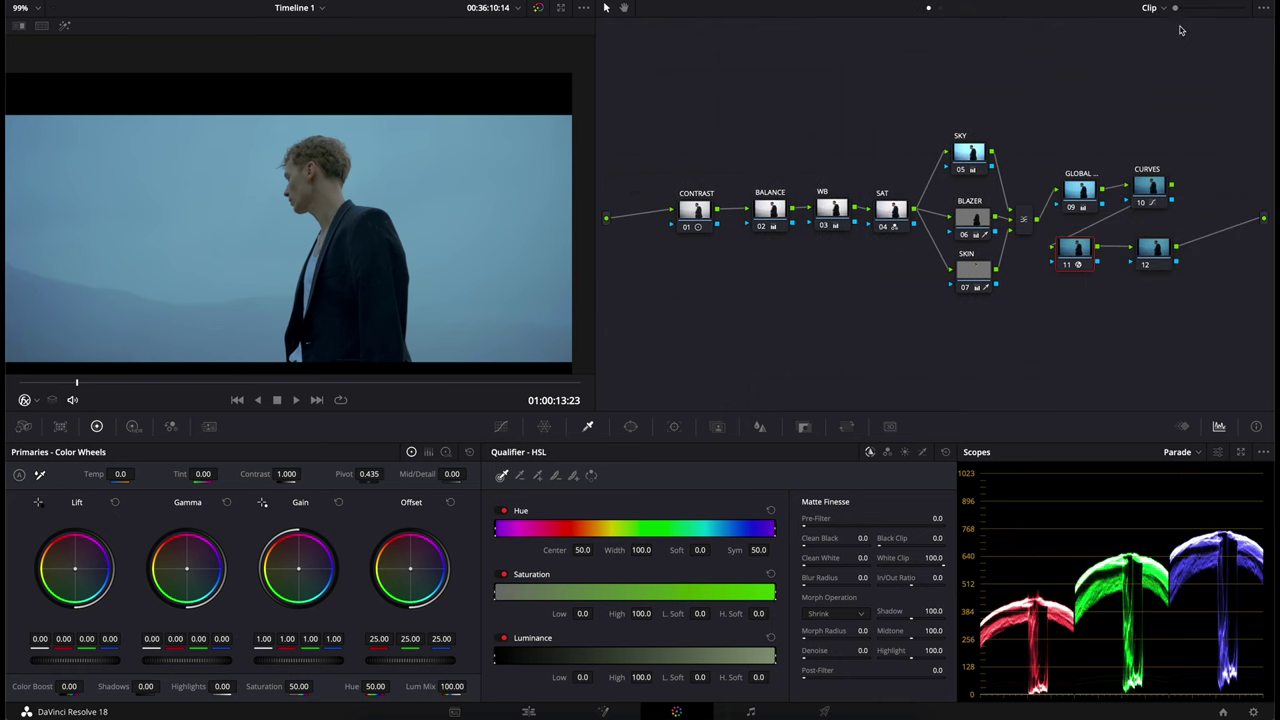
Step: Customise the grain to texture 0.682, grain size 0.273, strength 0.679, offset 0.492 and softness 0.234, and check it in full-screen playback
click(1182, 1)
click(1147, 76)
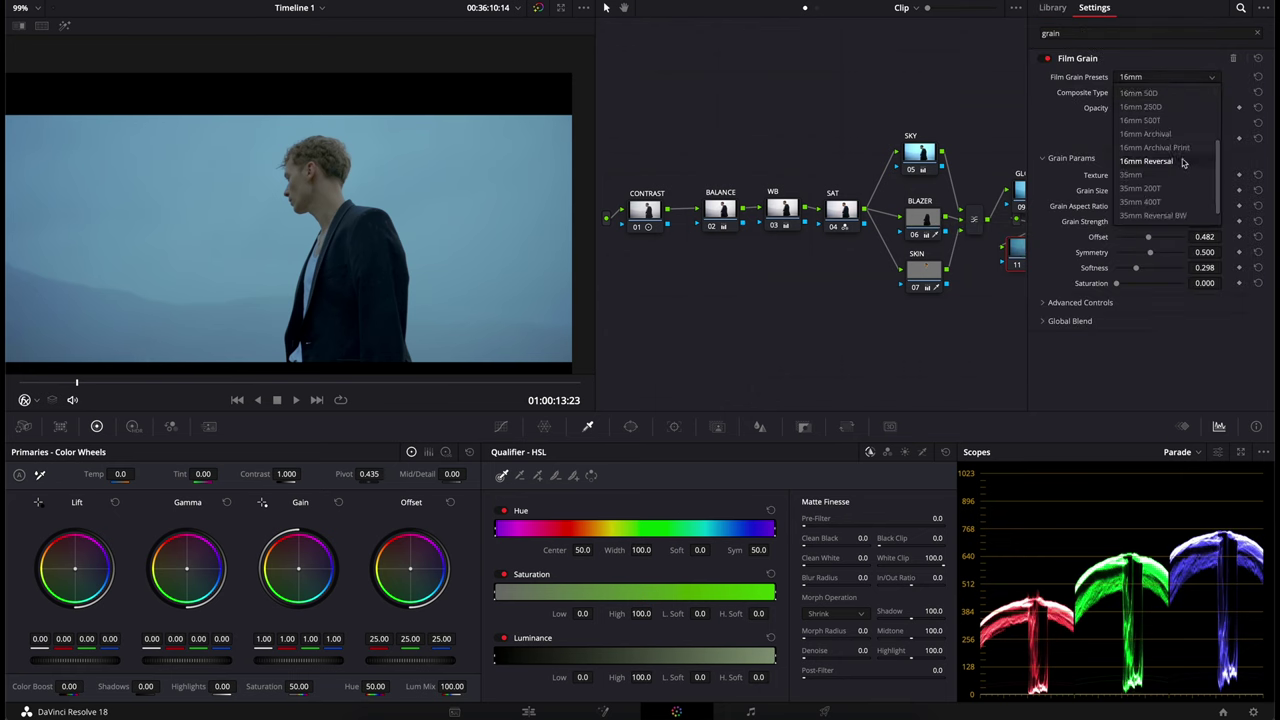
click(1152, 154)
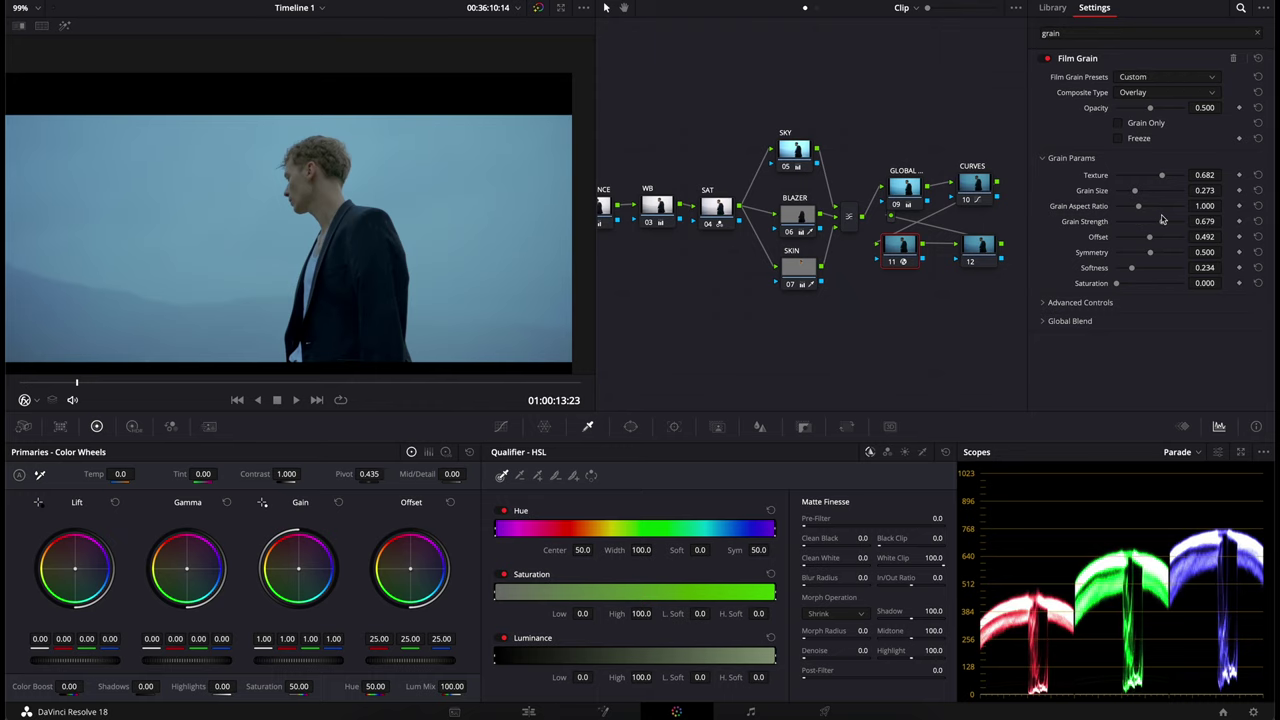
key(ctrl+f)
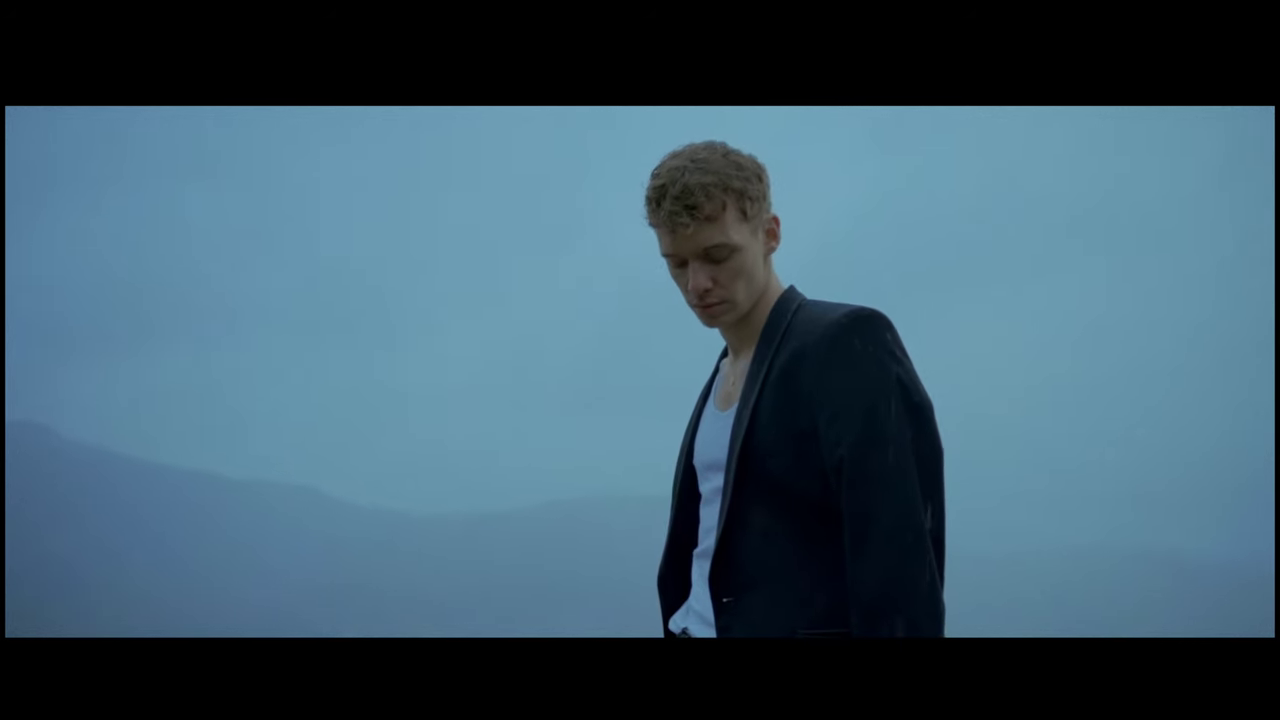
key(Escape)
click(1205, 3)
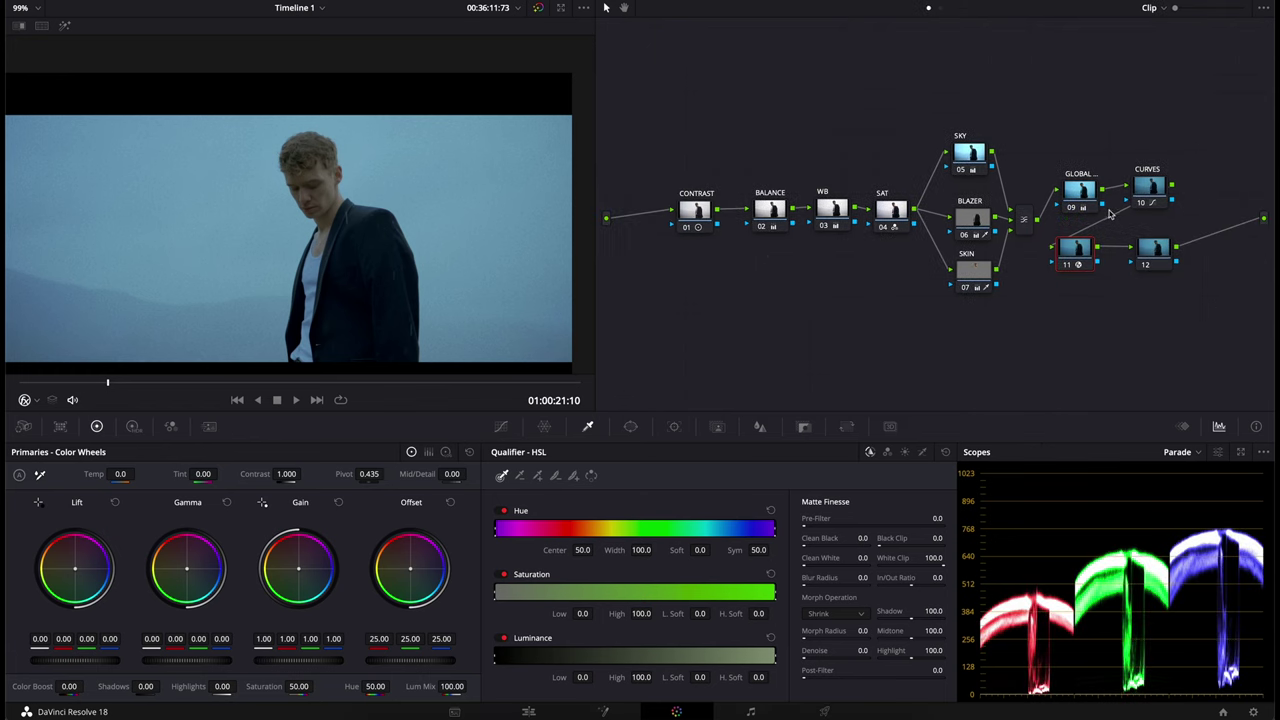
Step: Sharpen the image on node 12 with a blur radius of 0.47 for all channels, and review different moments of the clip full screen
click(760, 430)
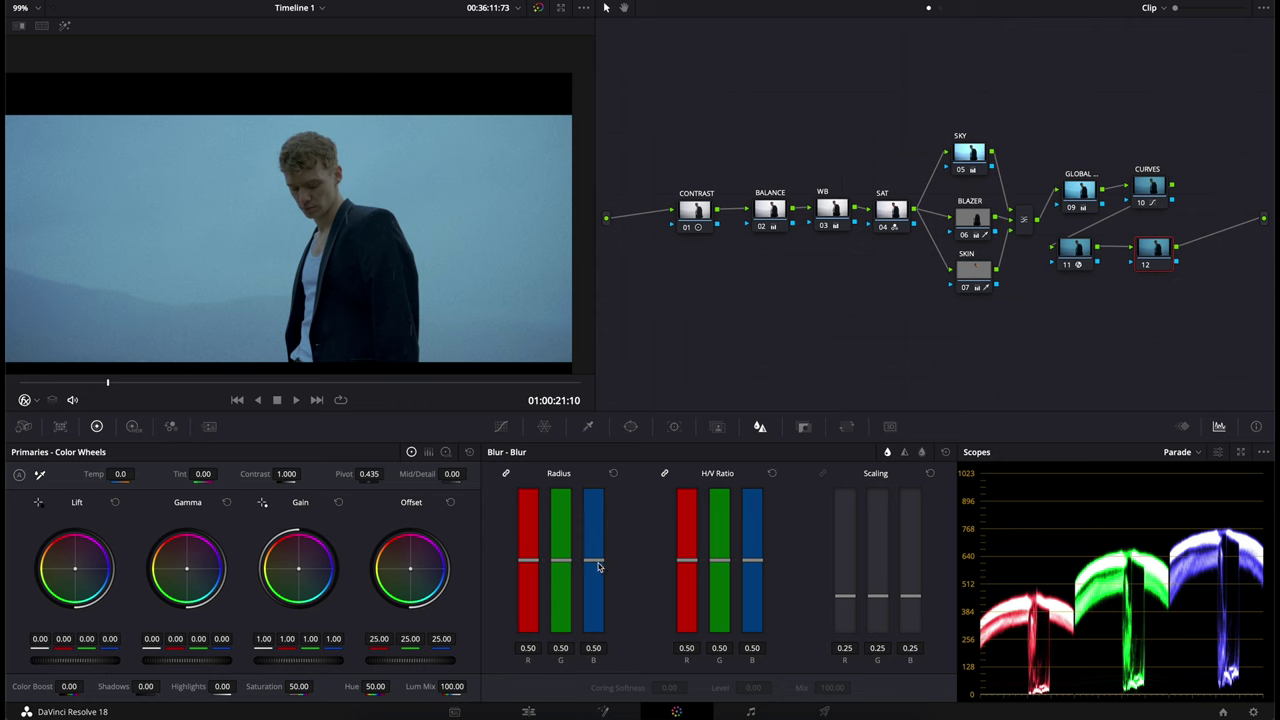
mouse_move(597, 565)
mouse_down()
mouse_move(597, 474)
mouse_move(603, 563)
mouse_up()
key(Return)
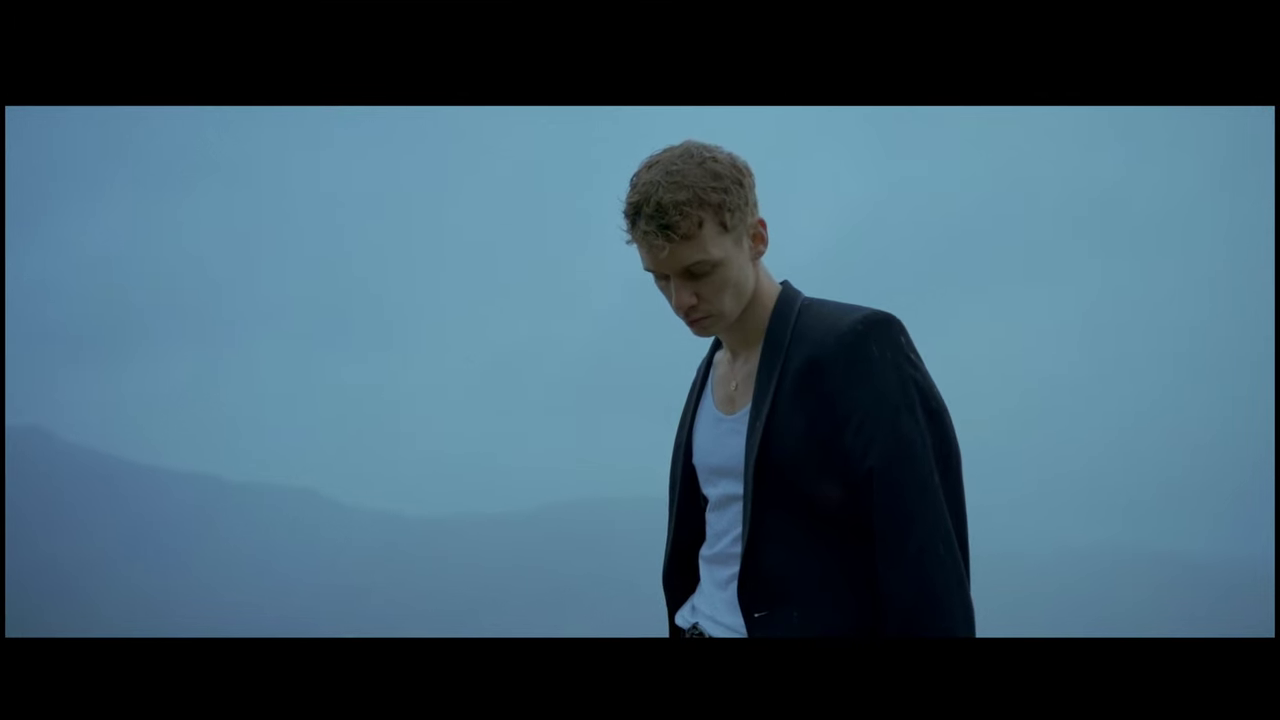
mouse_move(616, 591)
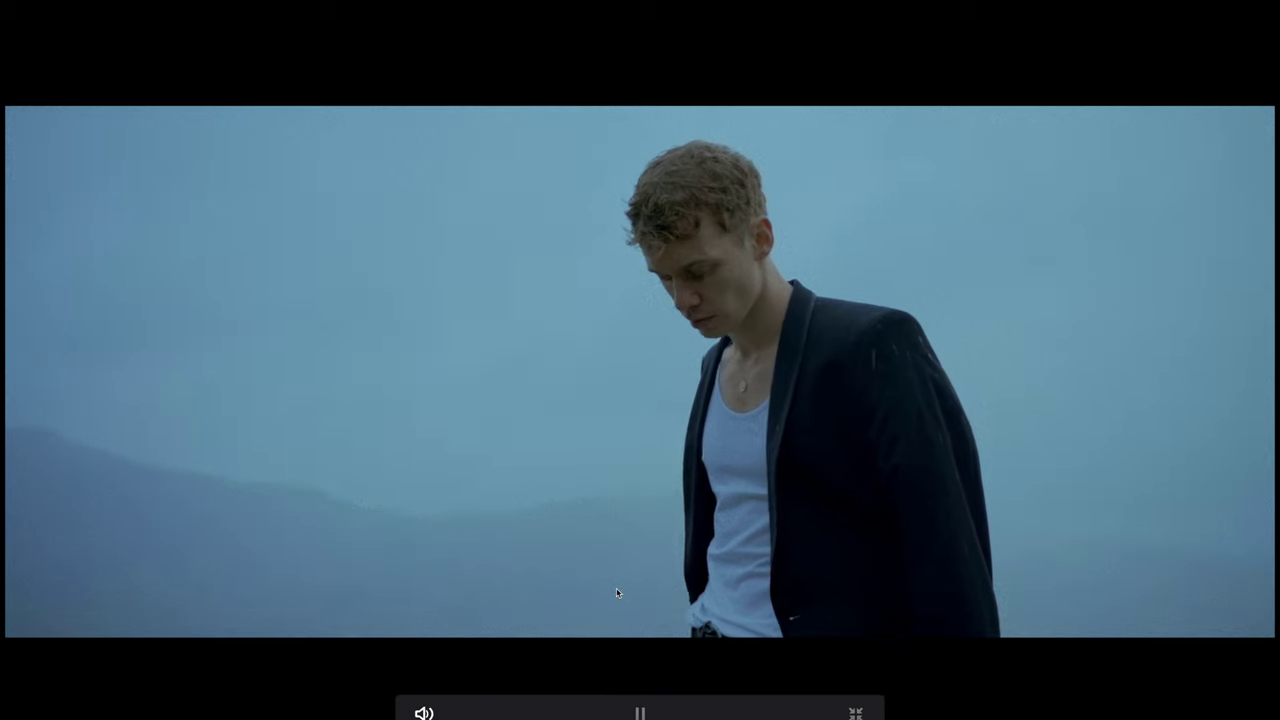
key(Escape)
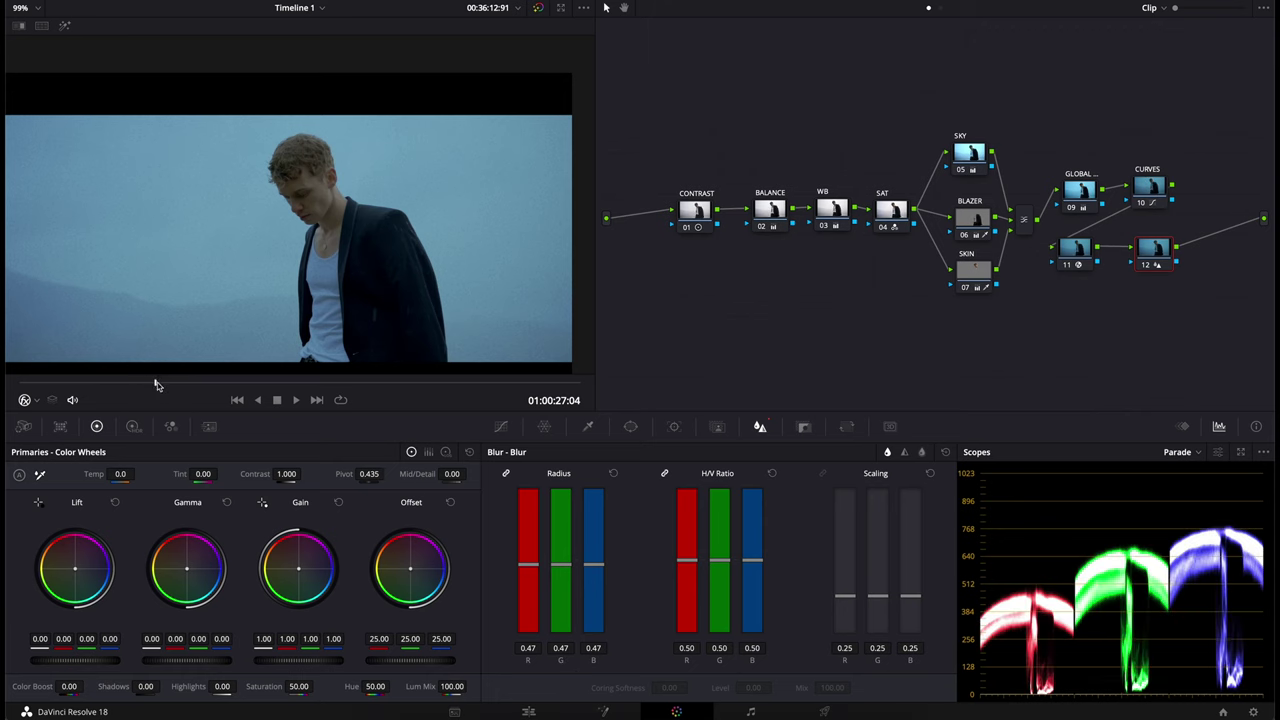
drag(157, 385, 249, 383)
key(super+f)
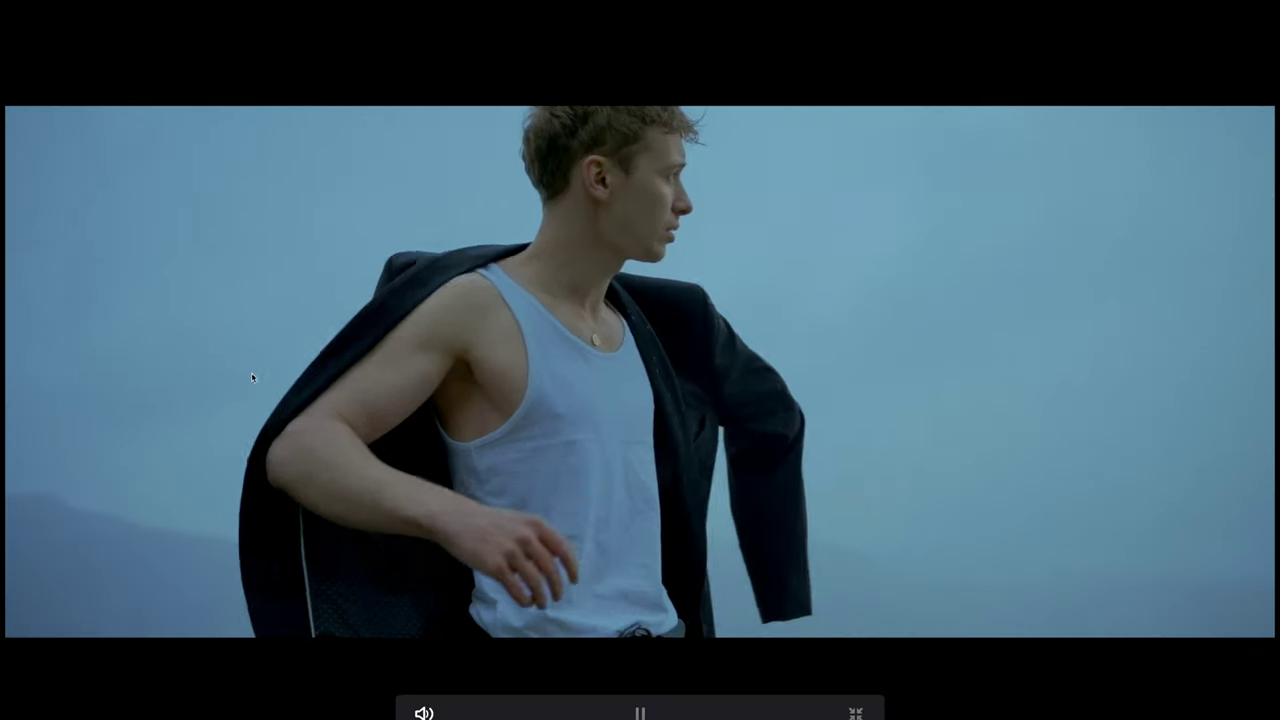